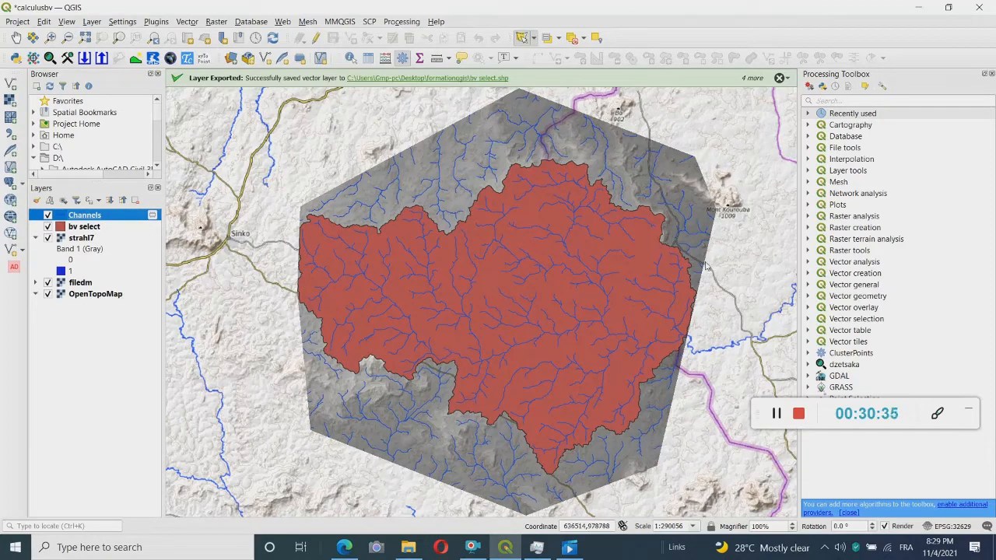
# Select the Channels features inside the watershed by tracing a selection polygon around the bv select boundary.
pyautogui.click(690, 329)
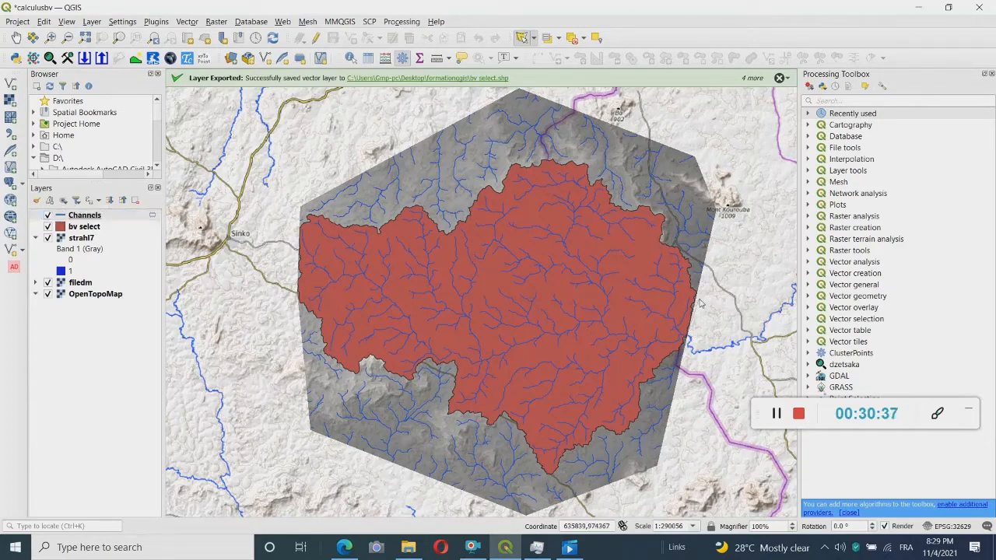
pyautogui.click(776, 413)
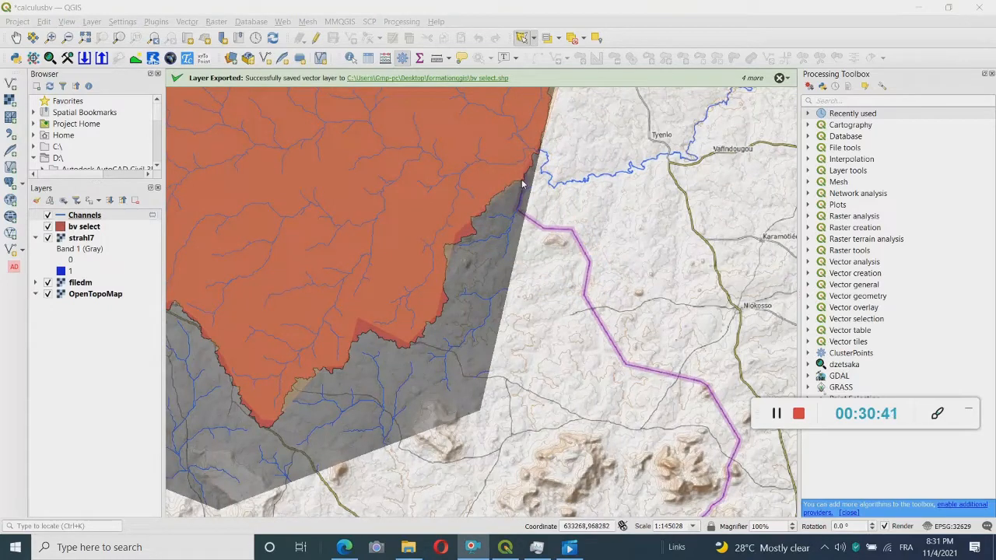
pyautogui.click(522, 180)
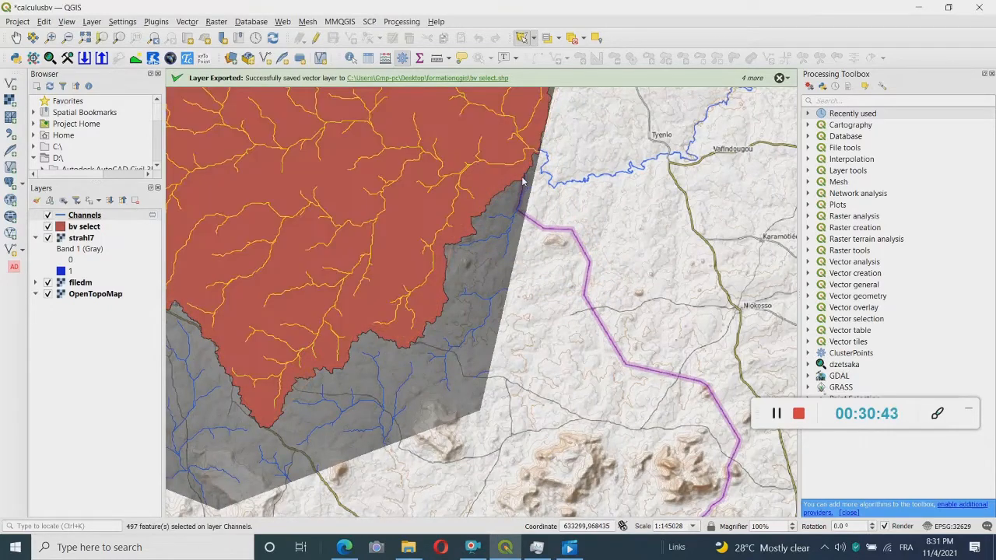
pyautogui.scroll(-2, 490, 202)
pyautogui.scroll(2, 360, 164)
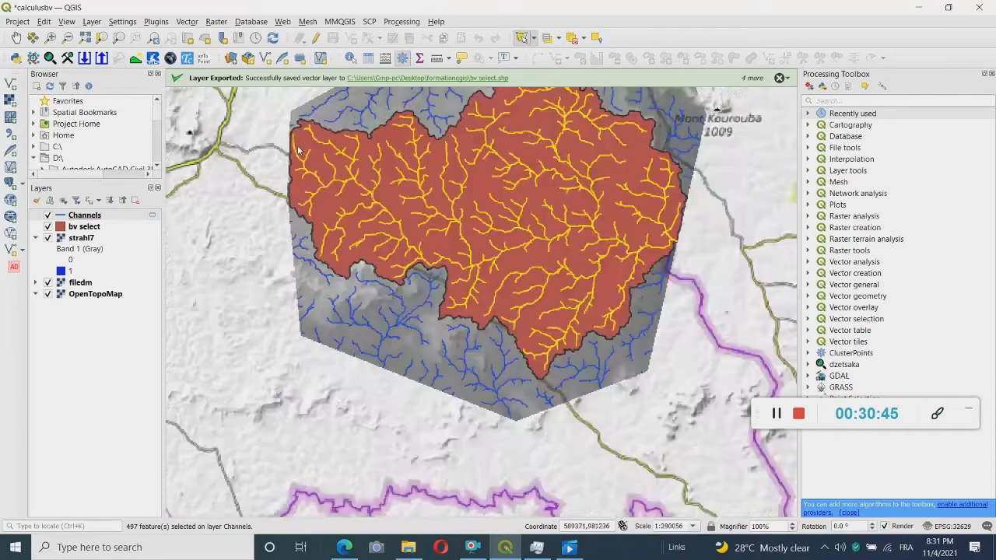
pyautogui.scroll(-1, 319, 156)
pyautogui.scroll(-1, 466, 179)
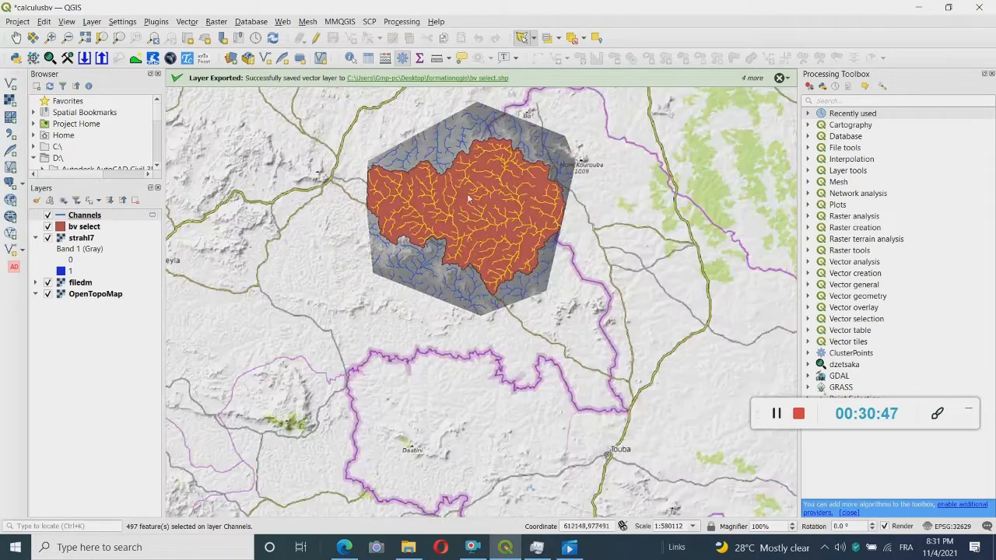
pyautogui.scroll(1, 490, 159)
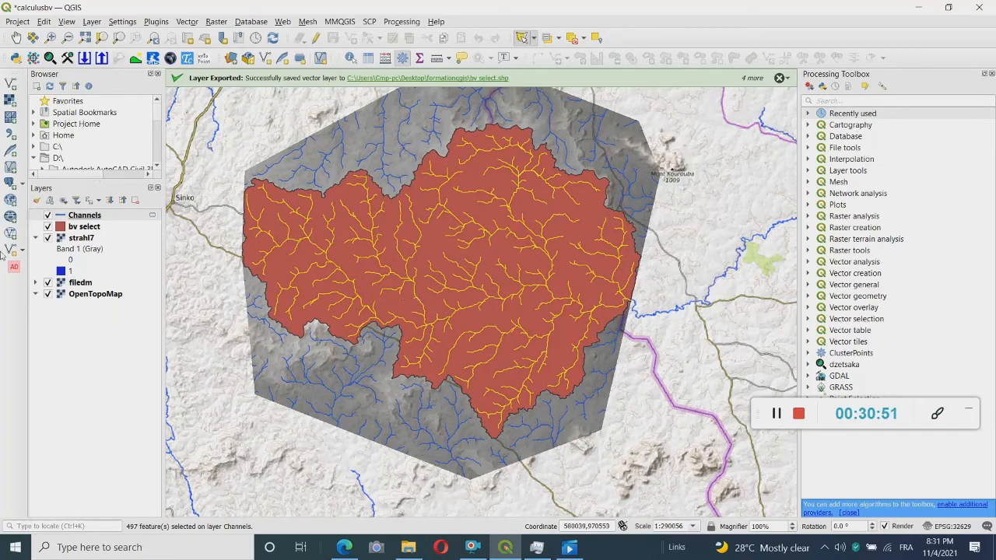
# Export only the selected Channels features as an ESRI Shapefile named hydrobvggg in the formationqgis folder, using EPSG:32629, and add it to the map.
pyautogui.rightClick(90, 218)
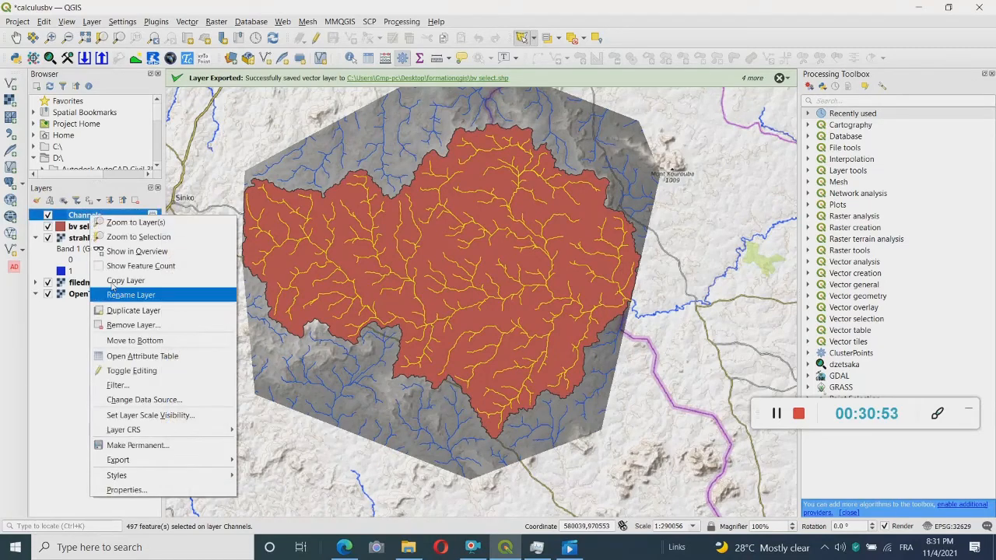
pyautogui.moveTo(118, 460)
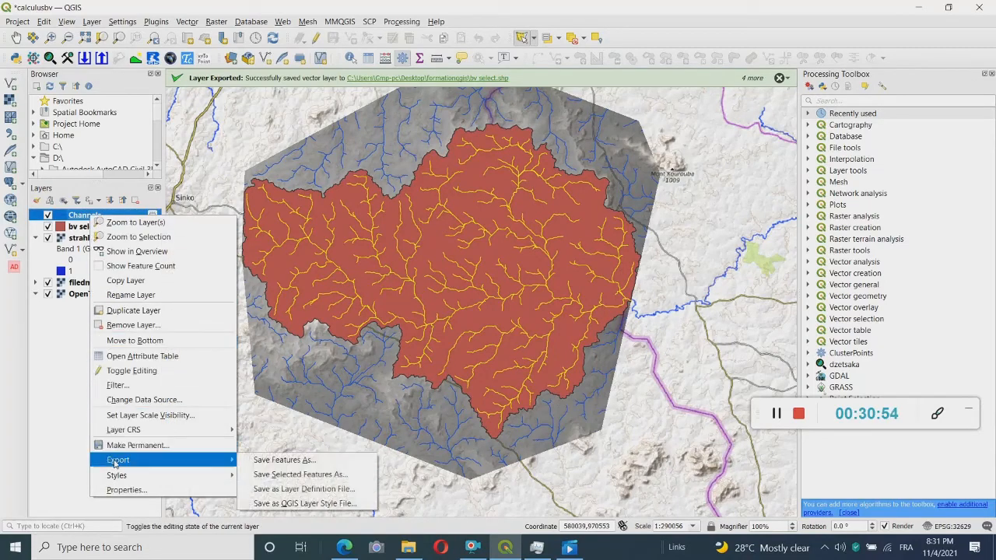
pyautogui.click(300, 475)
pyautogui.click(629, 136)
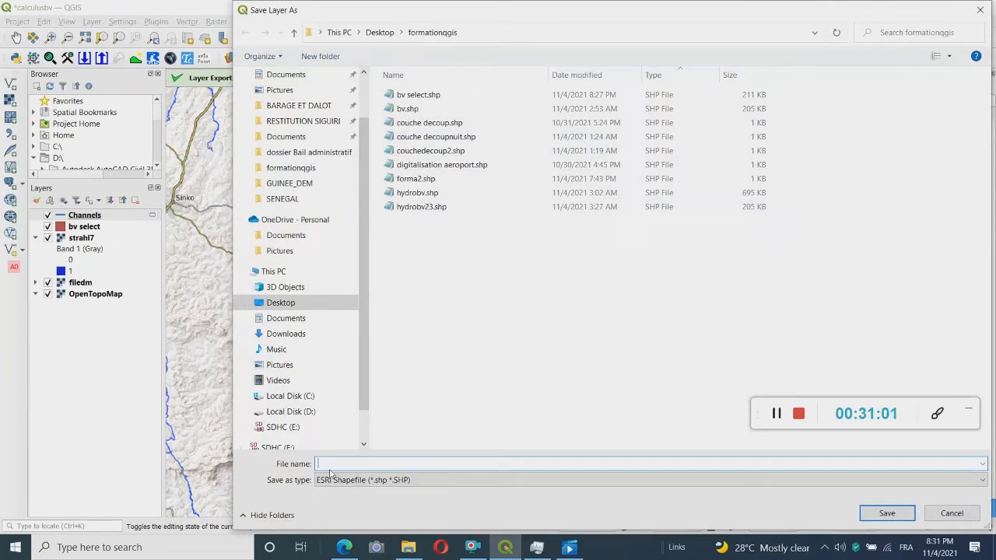
pyautogui.write('hydrobv')
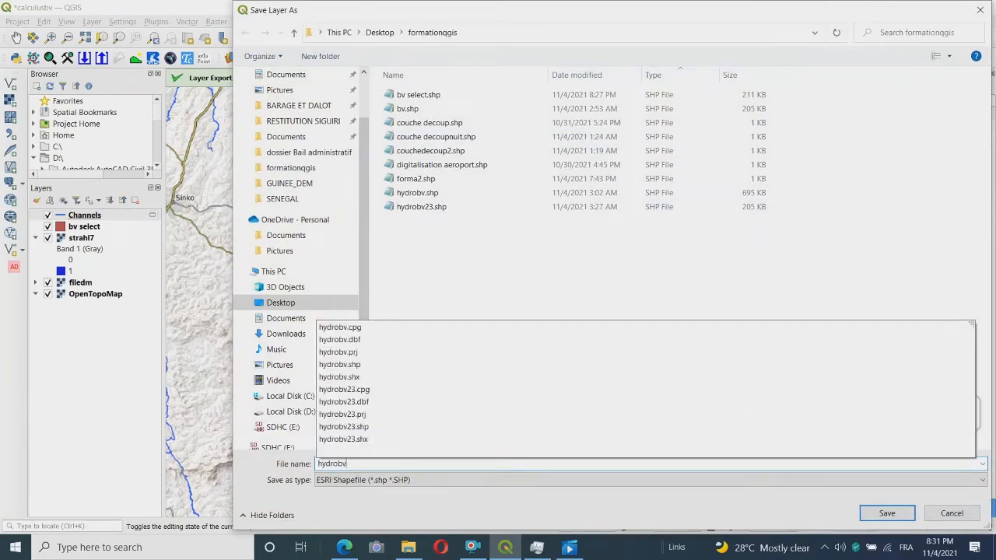
pyautogui.click(454, 272)
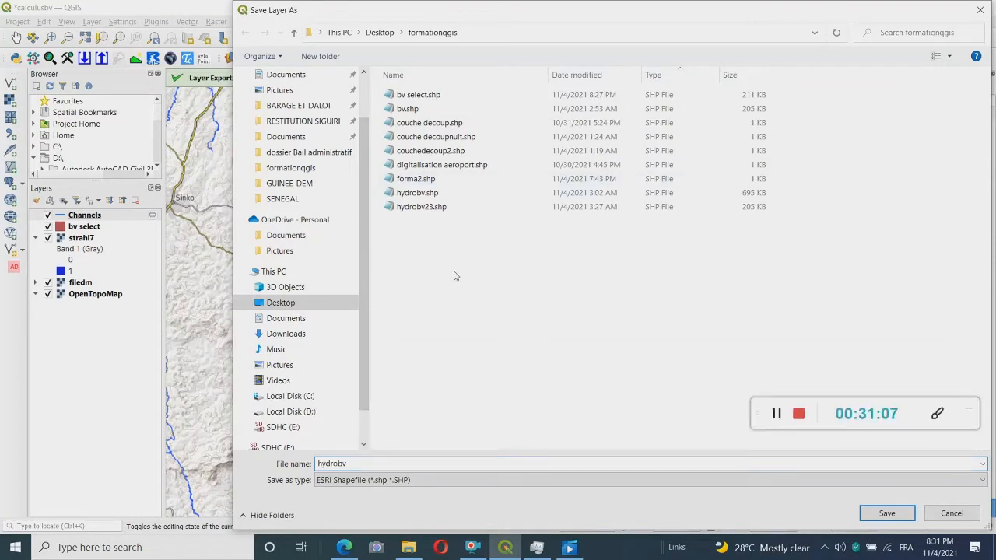
pyautogui.click(354, 465)
pyautogui.click(354, 465)
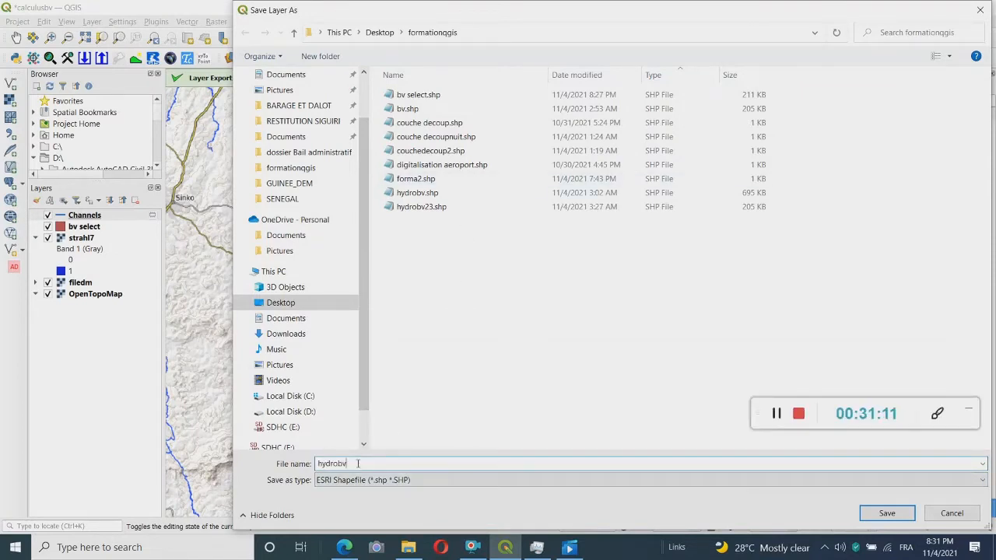
pyautogui.write(',k')
pyautogui.press('BackSpace')
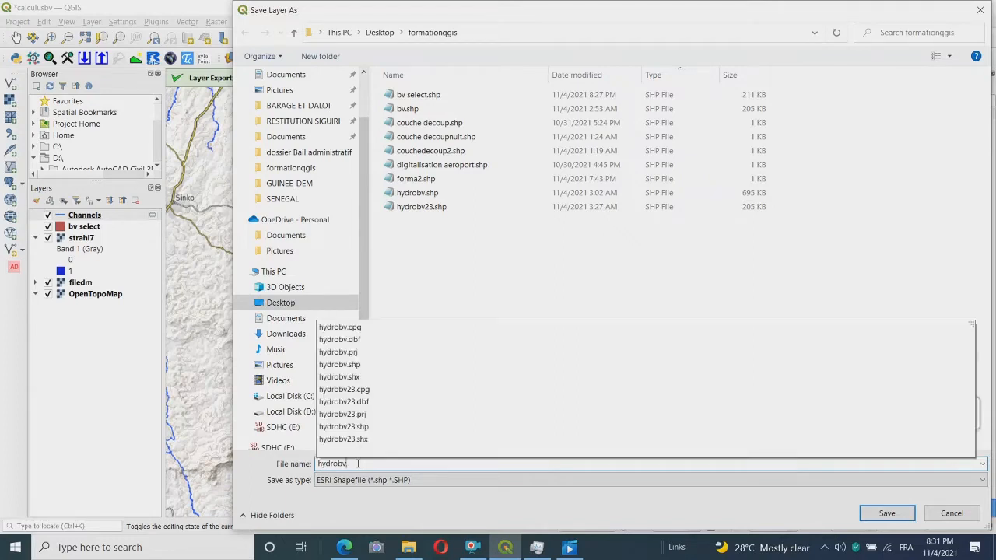
pyautogui.write('qgg')
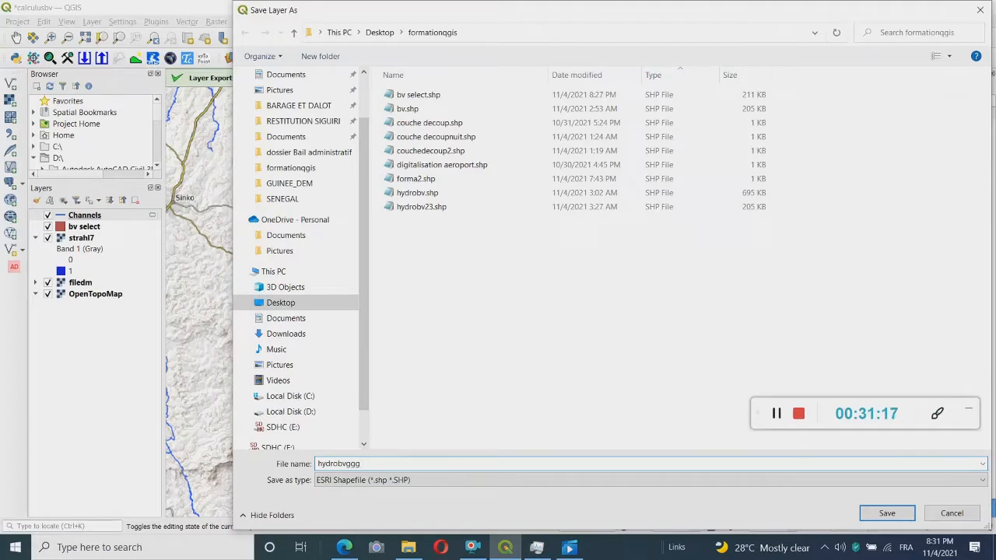
pyautogui.click(877, 516)
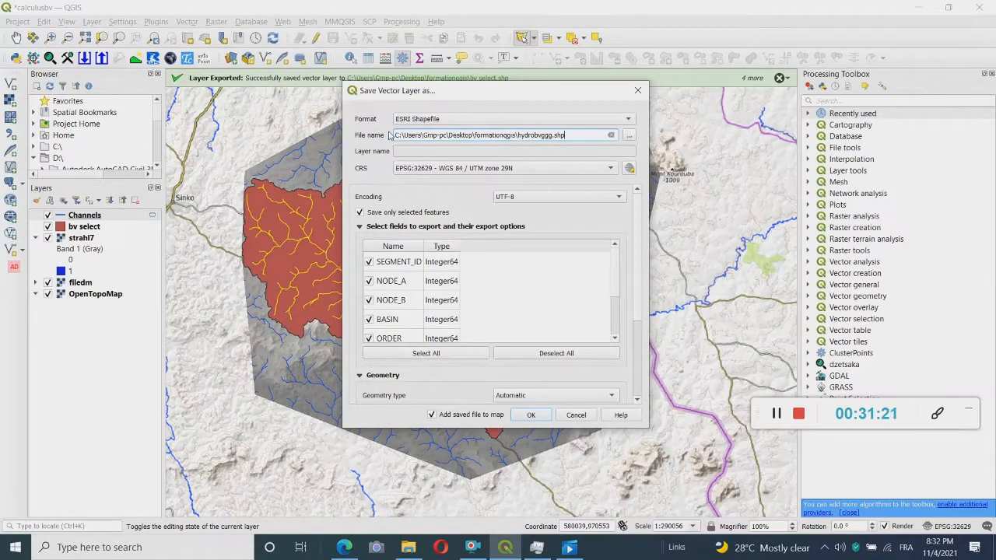
pyautogui.click(531, 416)
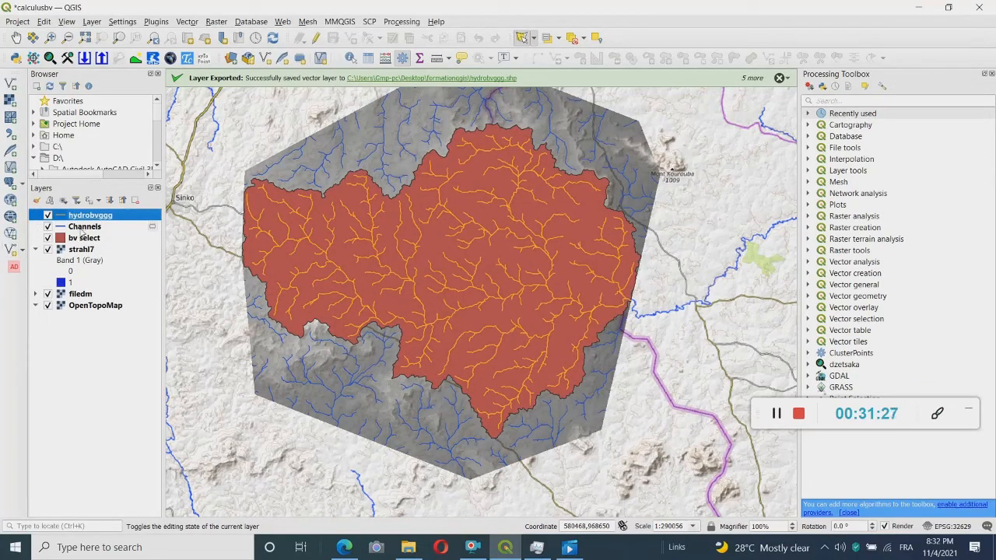
# Remove the Channels and strahl7 layers from the project.
pyautogui.click(70, 226)
pyautogui.click(136, 202)
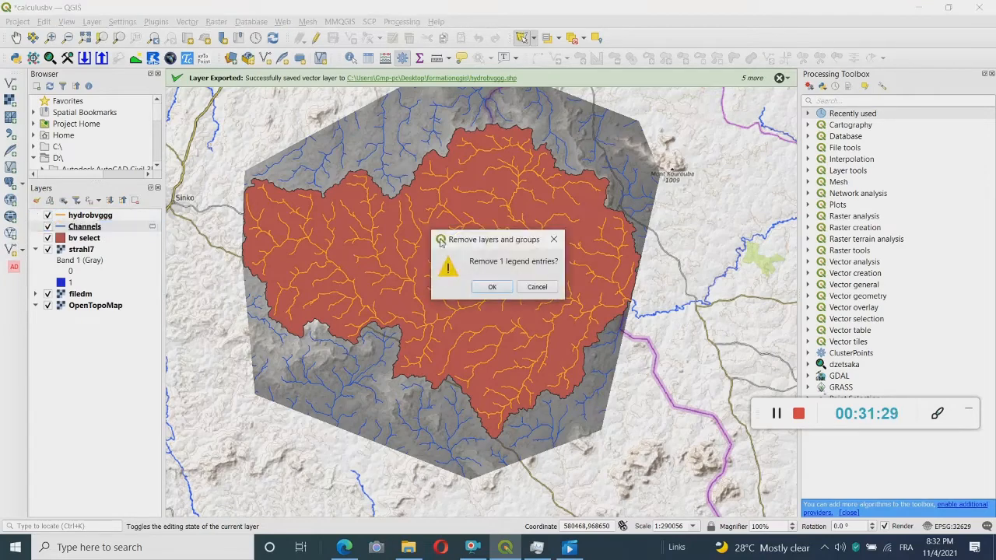
pyautogui.click(492, 289)
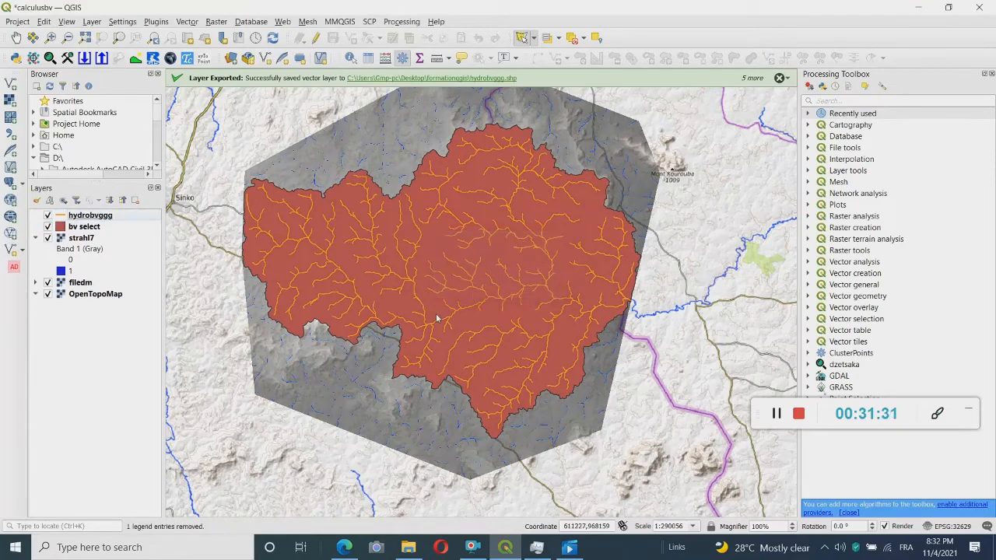
pyautogui.click(84, 238)
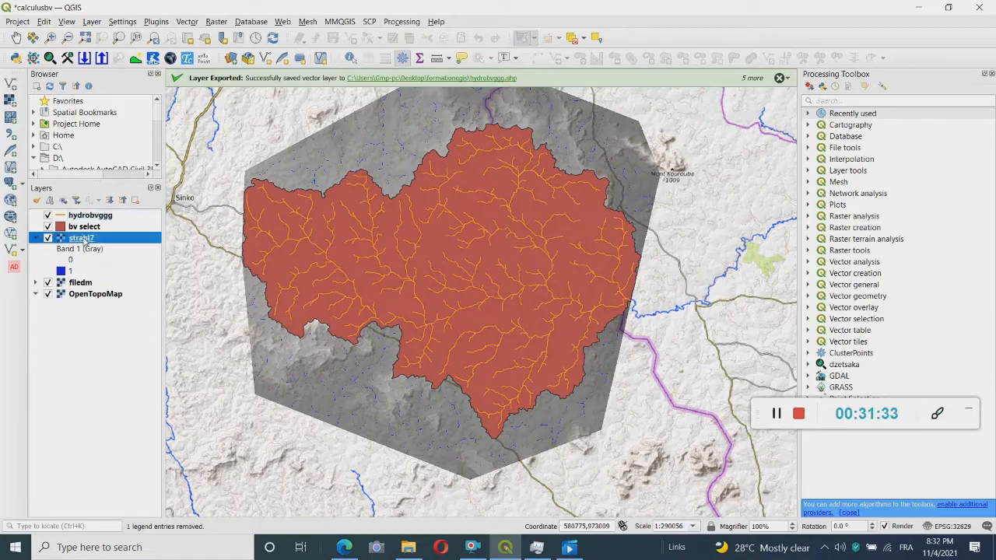
pyautogui.click(136, 202)
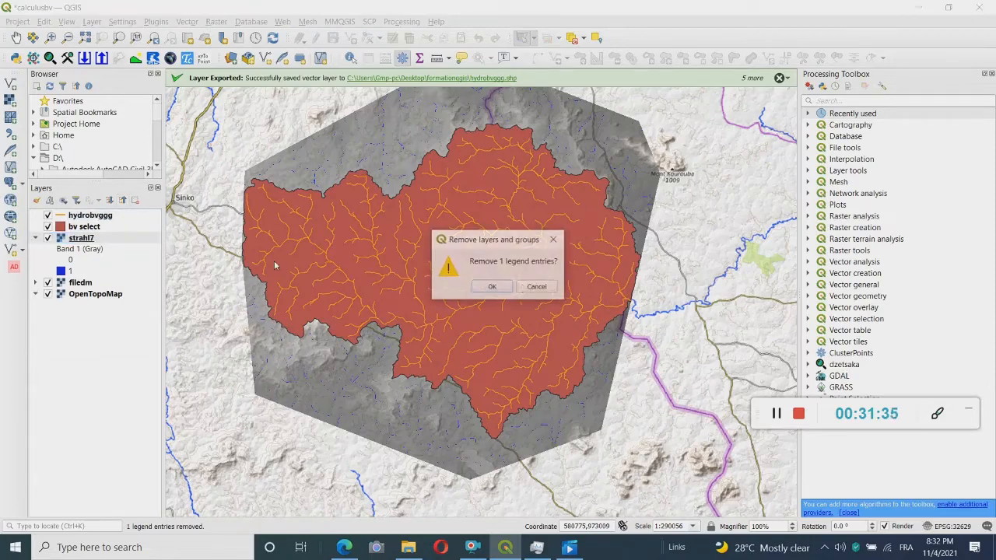
pyautogui.click(492, 286)
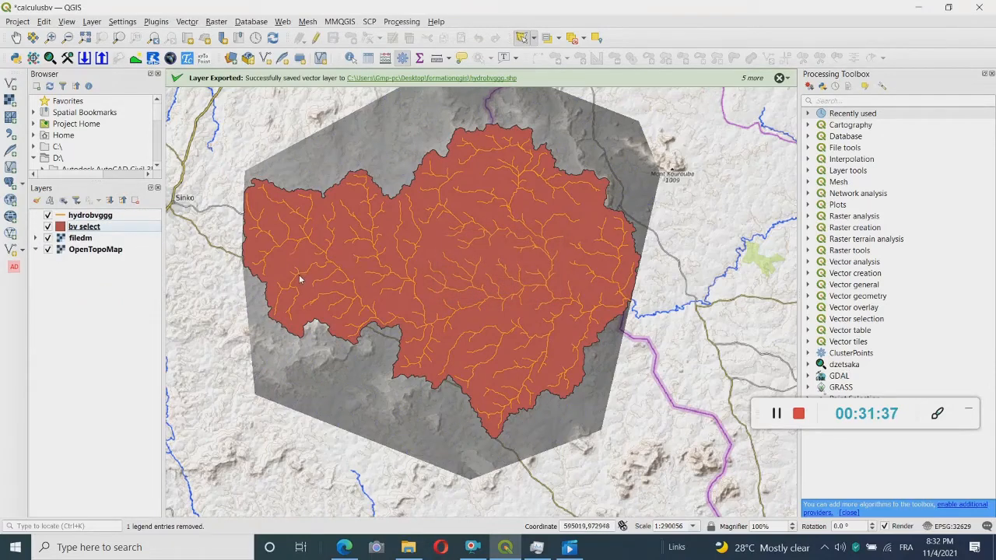
# Change the bv select layer's symbol from a simple fill to Outline: Simple Line.
pyautogui.scroll(-1, 317, 249)
pyautogui.scroll(1, 375, 177)
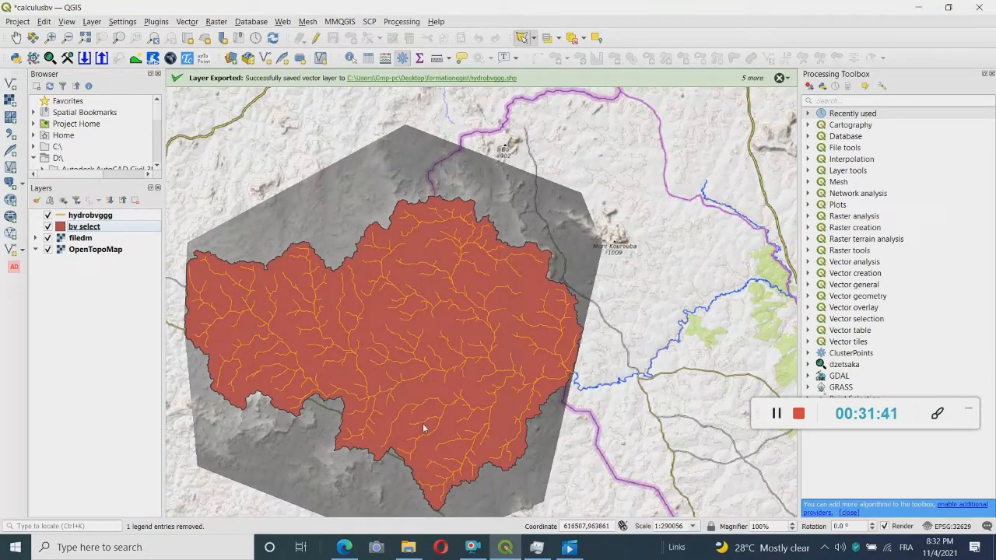
pyautogui.click(88, 228)
pyautogui.rightClick(88, 228)
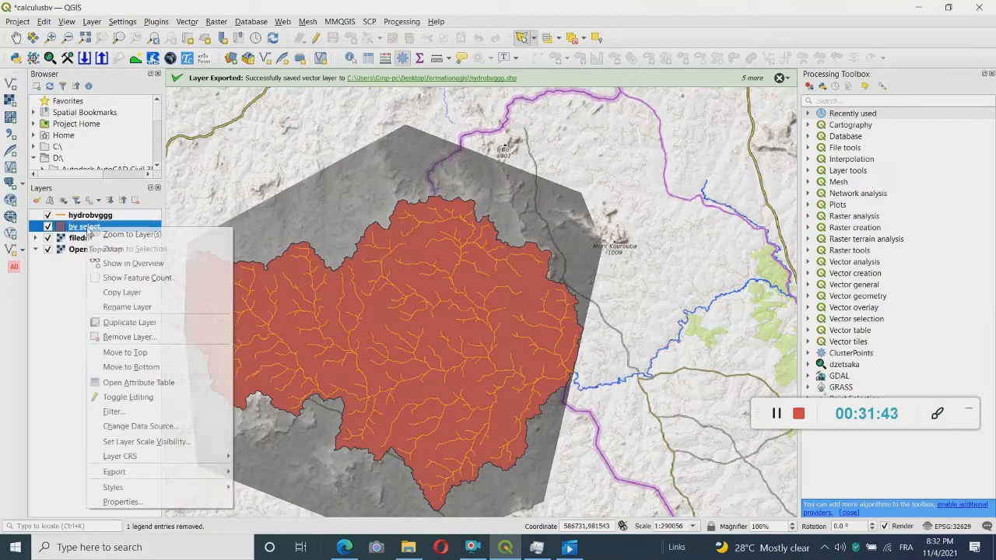
pyautogui.click(141, 506)
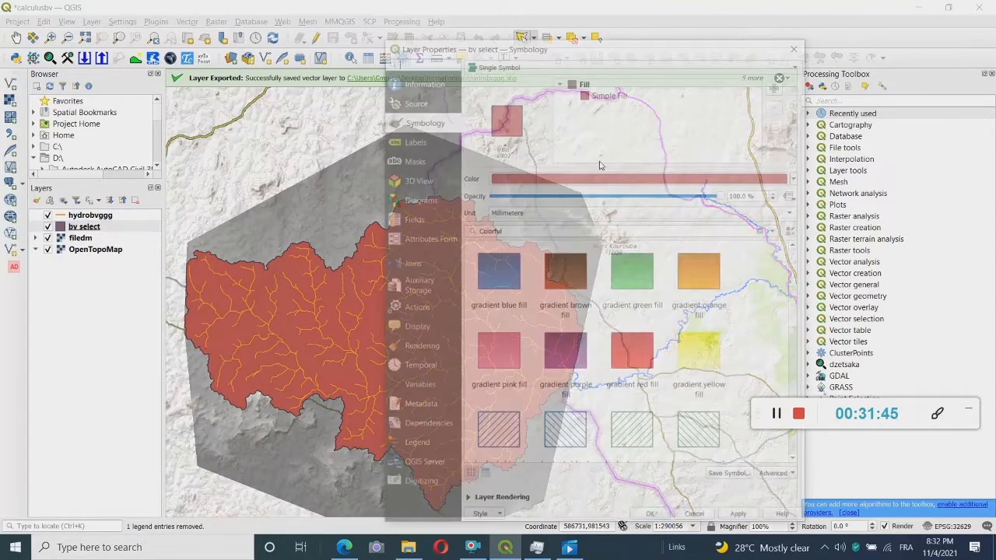
pyautogui.click(593, 93)
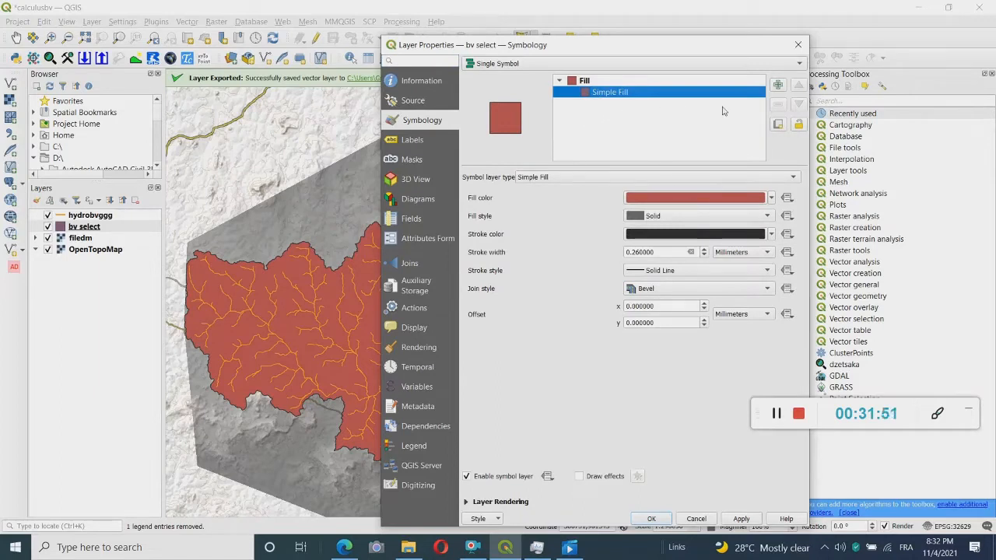
pyautogui.click(724, 177)
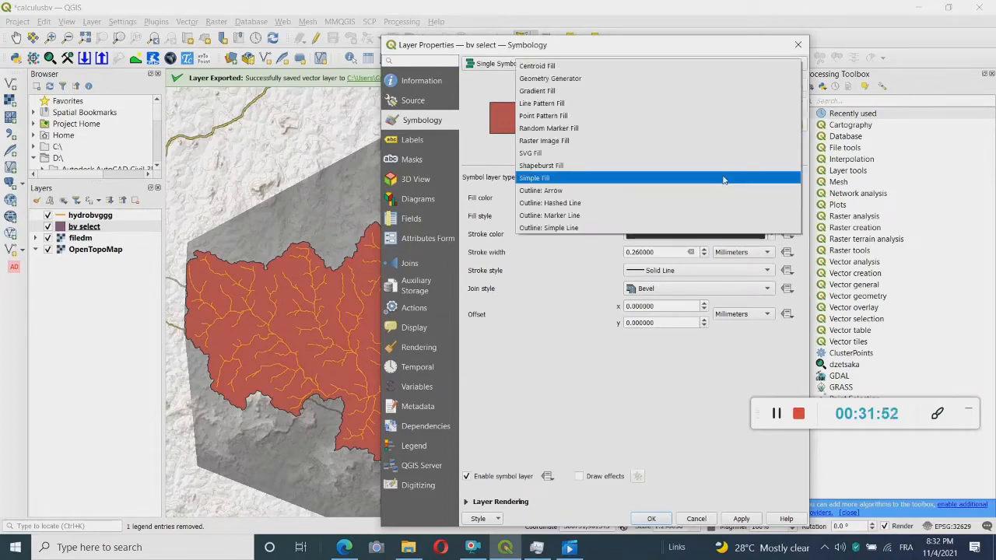
pyautogui.click(604, 226)
# Set the bv select outline to red (#d62323) with a 0.46 mm stroke width and apply the style.
pyautogui.click(679, 198)
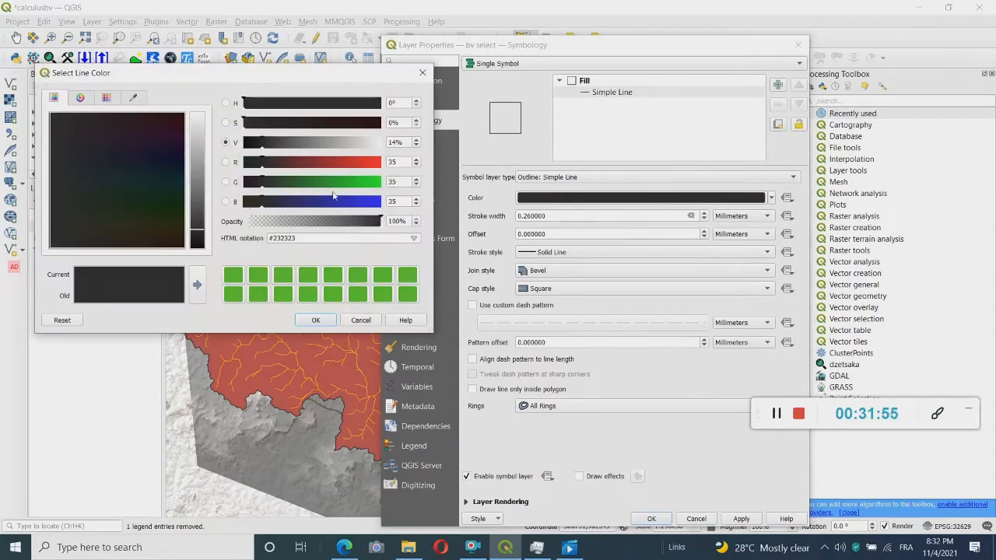
pyautogui.moveTo(344, 162); pyautogui.dragTo(360, 168)
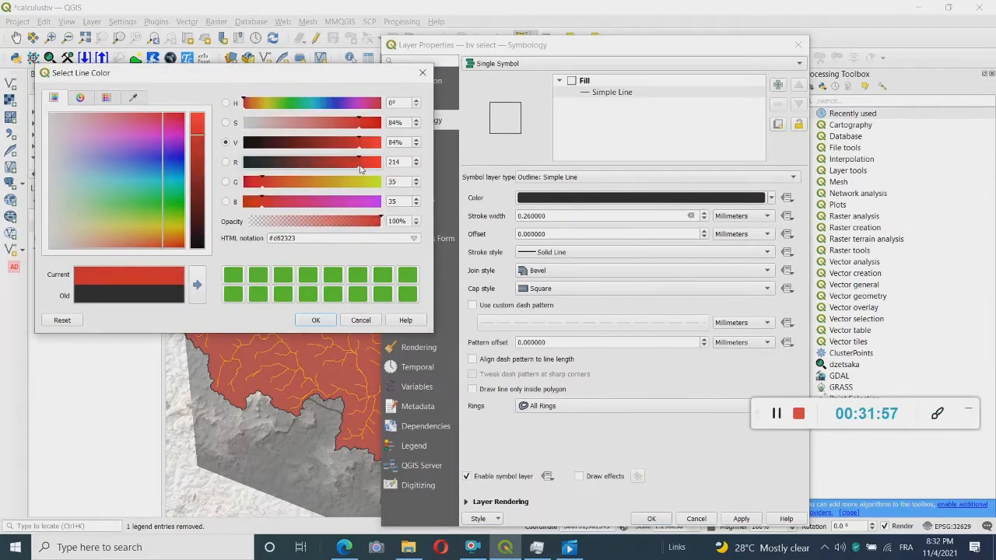
pyautogui.click(316, 319)
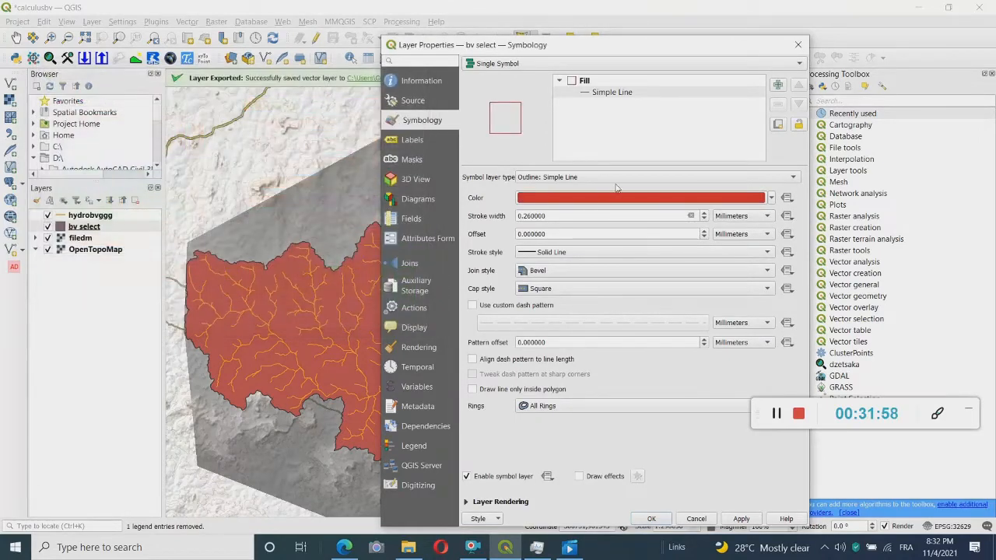
pyautogui.click(704, 212)
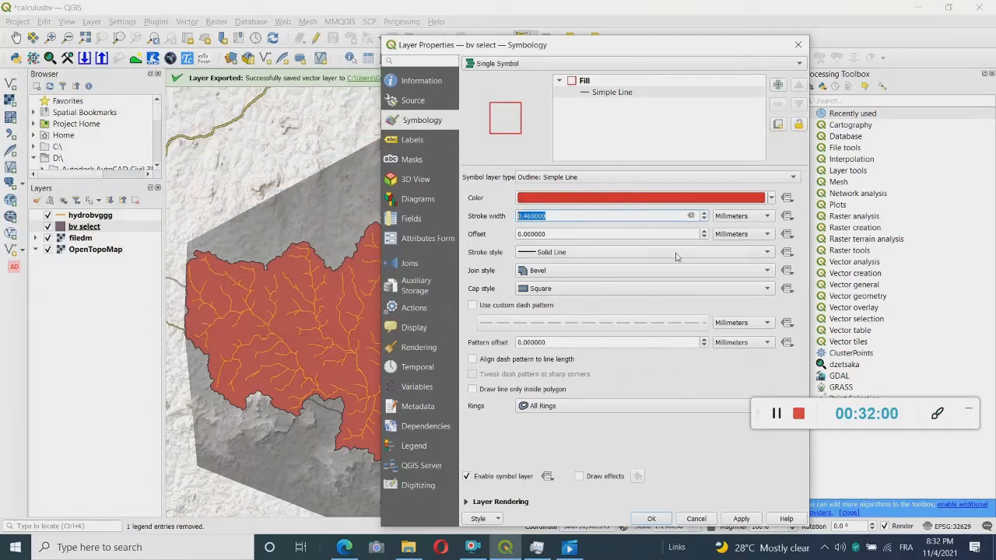
pyautogui.click(651, 519)
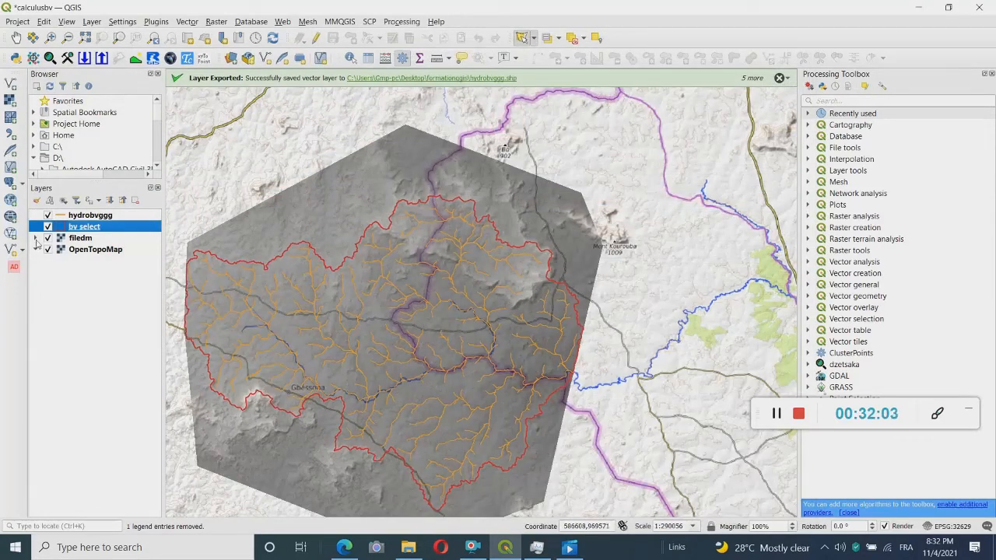
# Recolor the hydrobvggg stream lines blue.
pyautogui.rightClick(113, 217)
pyautogui.moveTo(212, 463)
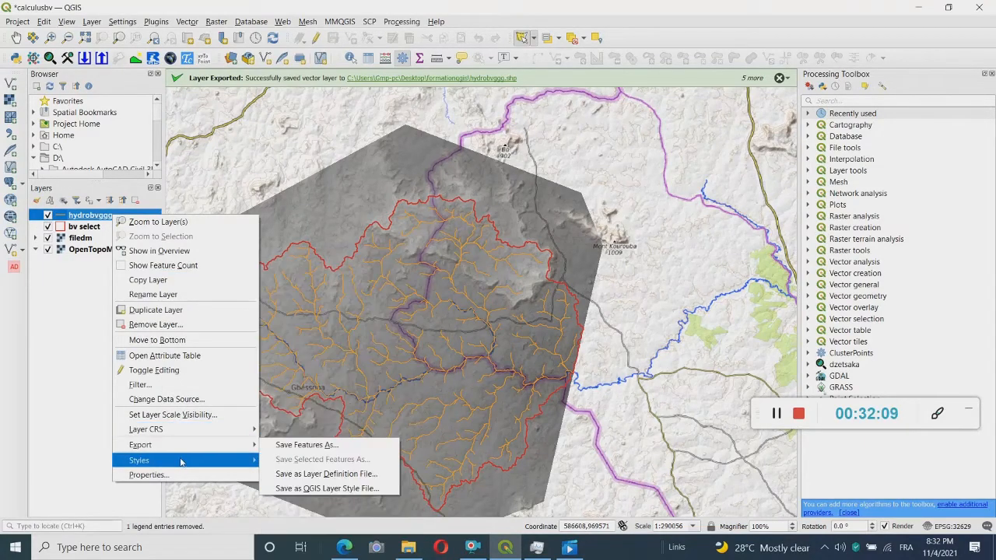
pyautogui.click(278, 435)
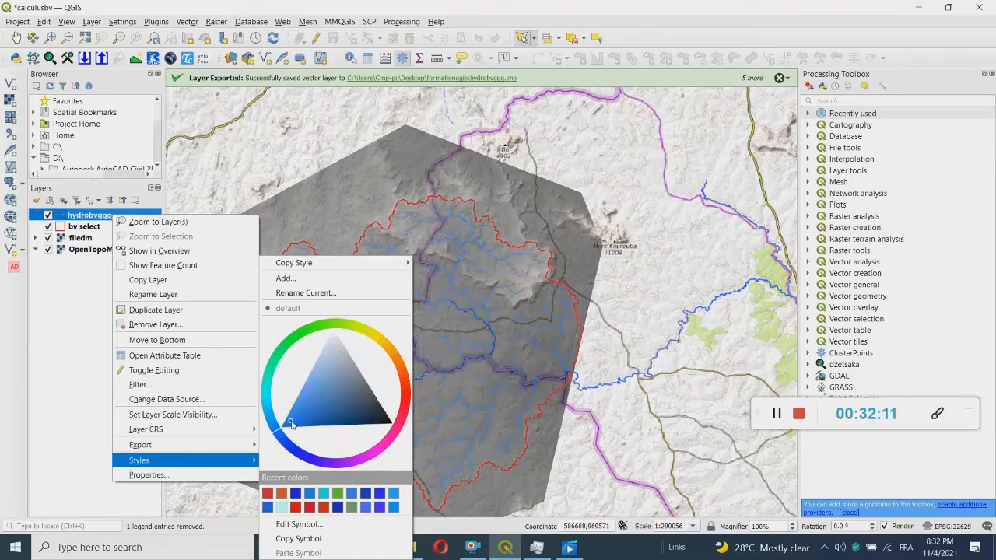
pyautogui.moveTo(295, 424)
pyautogui.mouseDown()
pyautogui.moveTo(282, 430)
pyautogui.moveTo(351, 412)
pyautogui.moveTo(317, 422)
pyautogui.mouseUp()
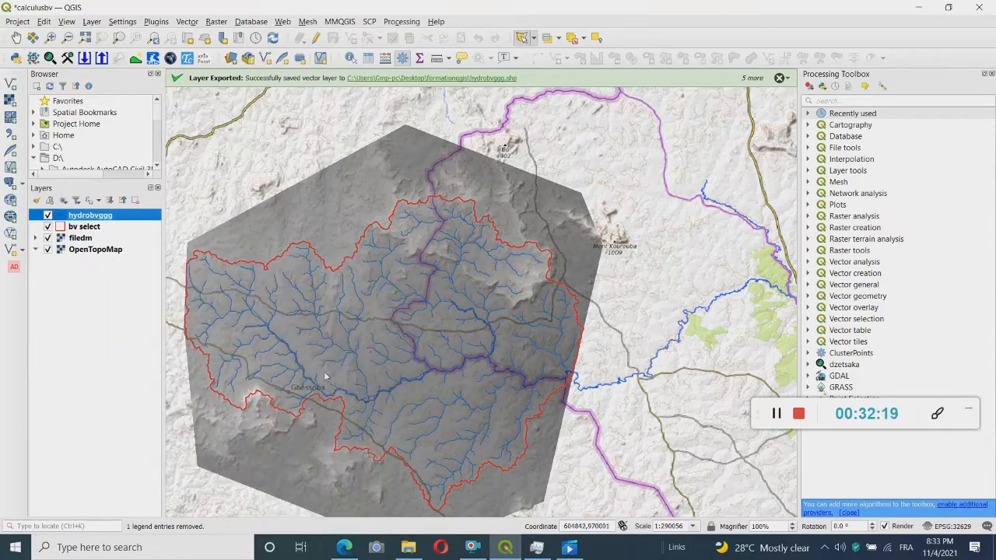
pyautogui.scroll(-1, 286, 284)
pyautogui.scroll(2, 286, 265)
pyautogui.scroll(-2, 311, 280)
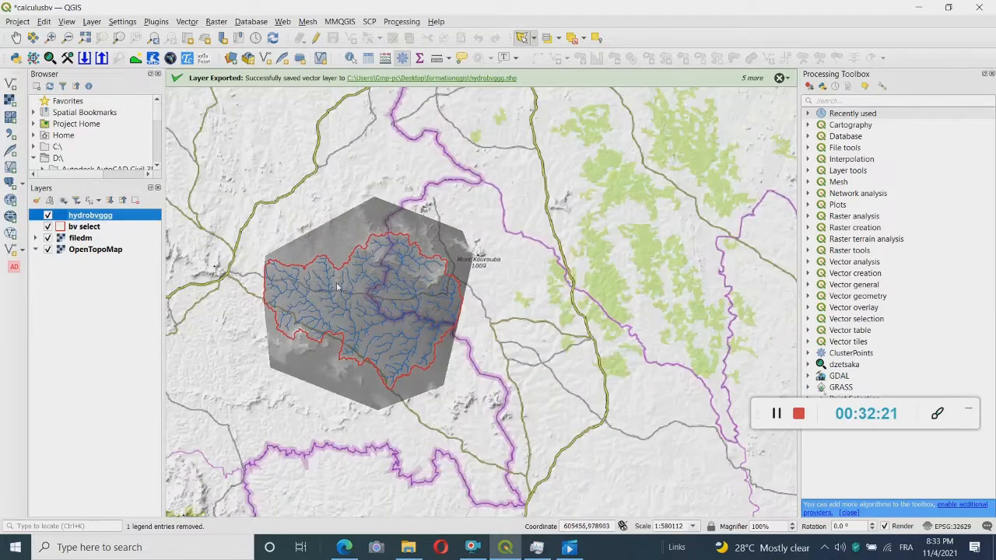
pyautogui.scroll(1, 284, 336)
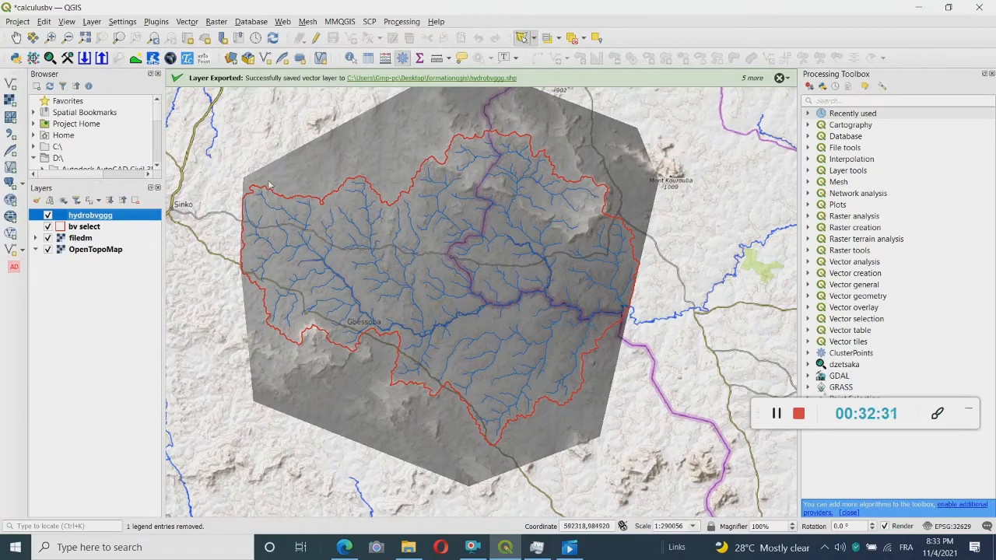
pyautogui.scroll(2, 480, 283)
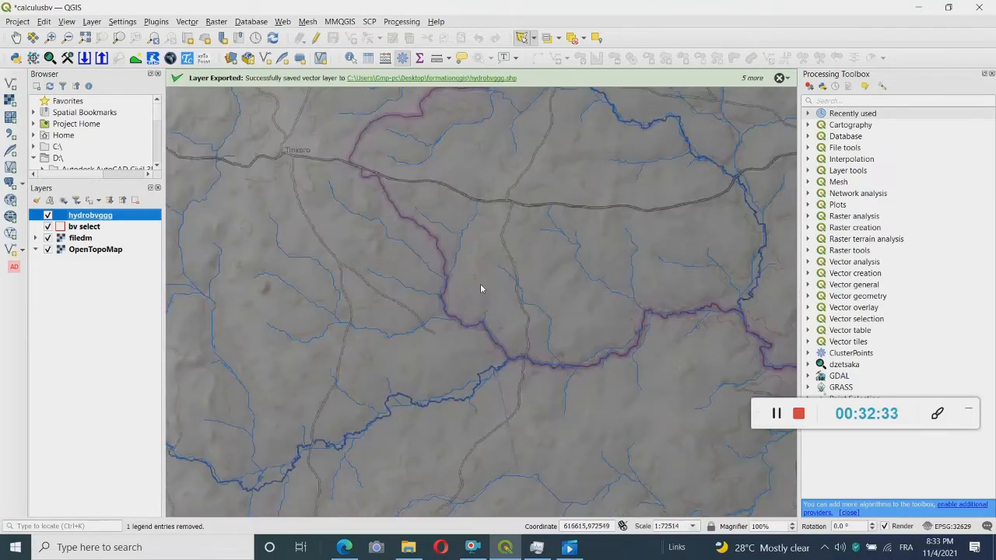
pyautogui.scroll(-2, 475, 293)
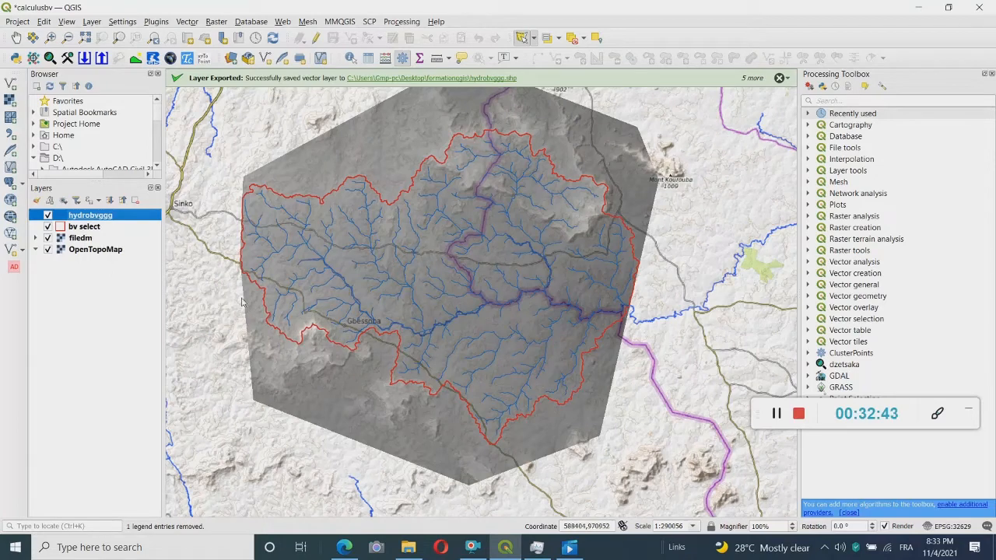
# Try to clip the filedm raster using bv select as the mask layer and EPSG:32629 - WGS 84 / UTM zone 29N as target CRS.
pyautogui.click(73, 242)
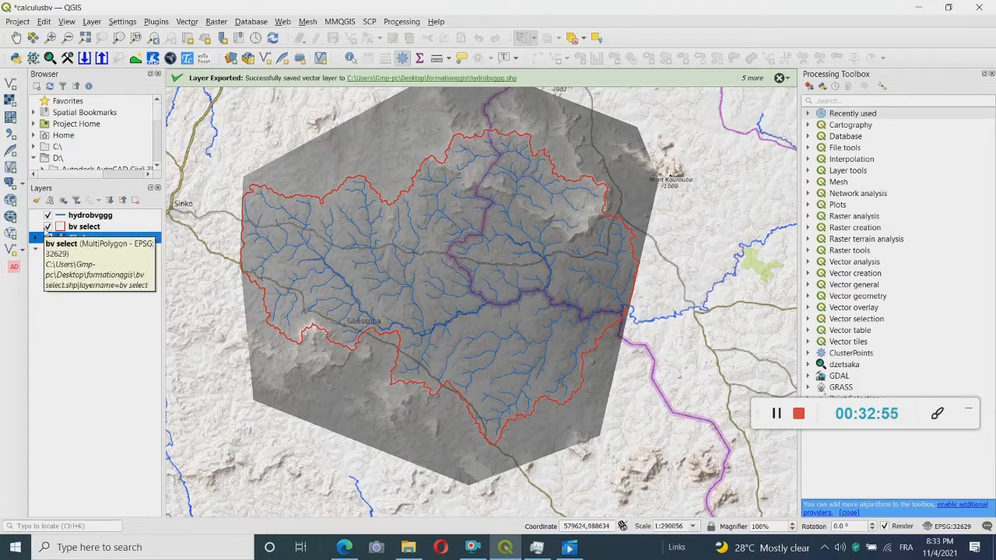
pyautogui.click(218, 24)
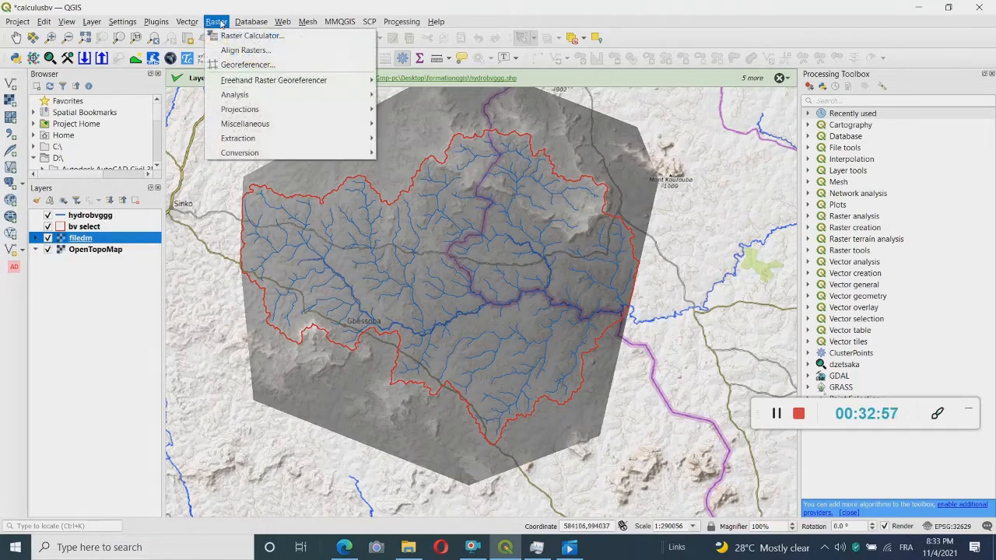
pyautogui.moveTo(254, 151)
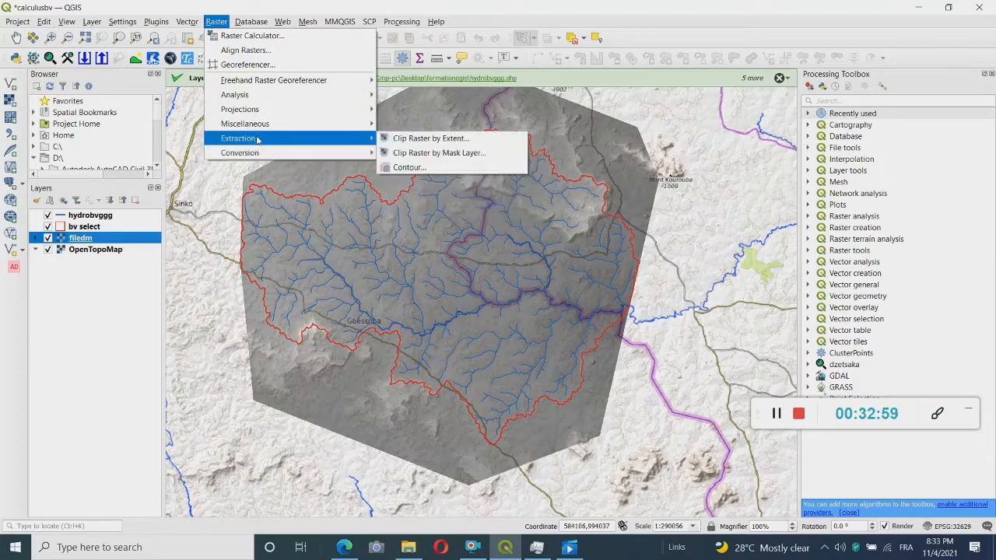
pyautogui.click(428, 153)
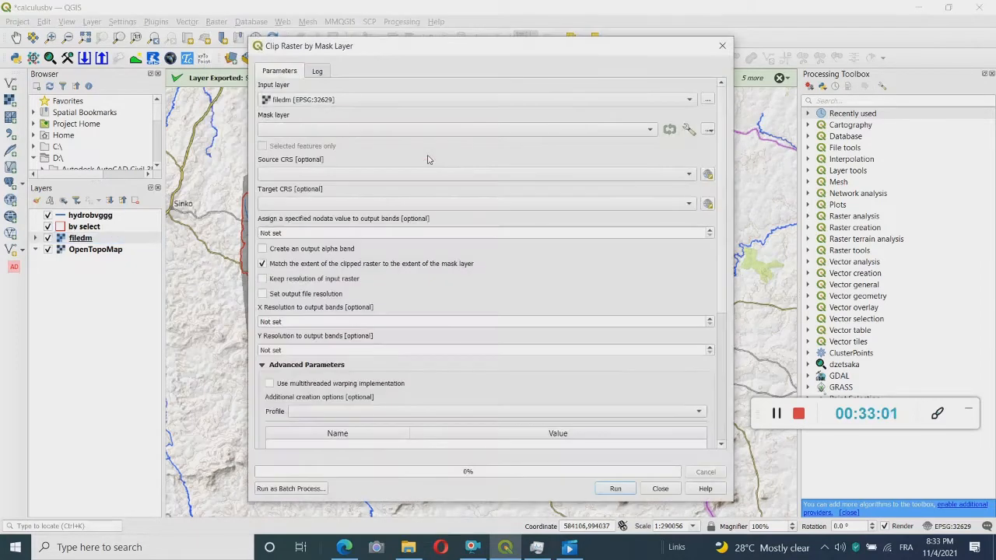
pyautogui.click(319, 133)
pyautogui.click(320, 134)
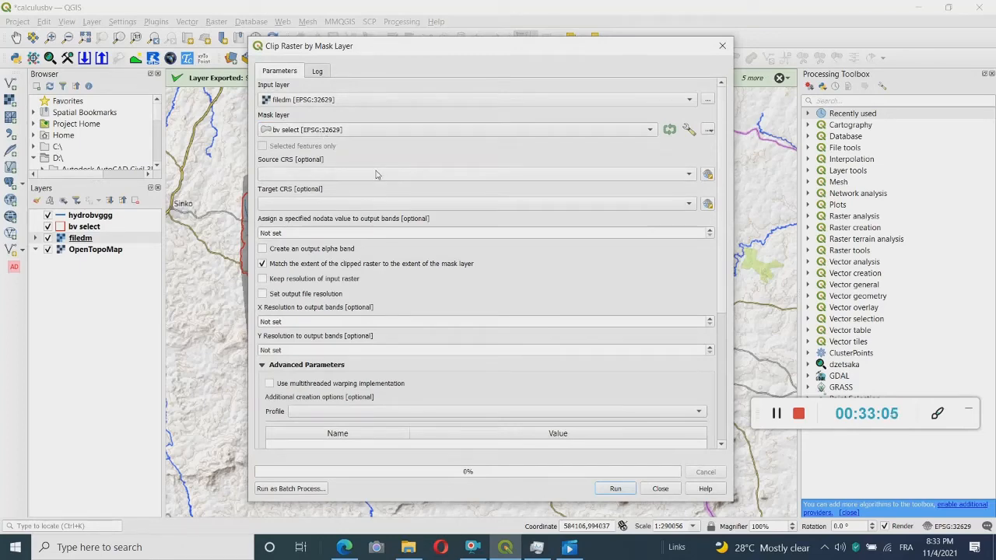
pyautogui.click(381, 204)
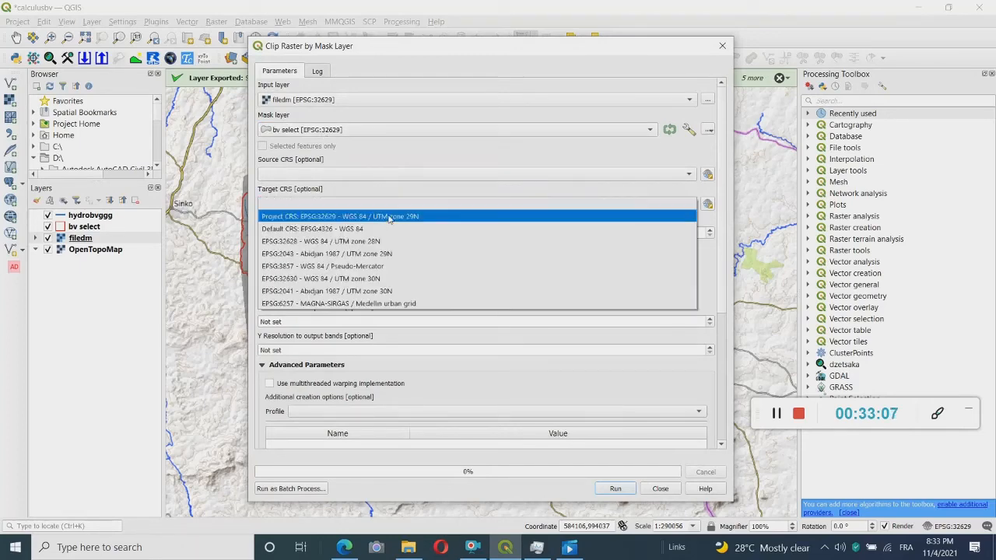
pyautogui.click(386, 218)
pyautogui.moveTo(608, 49); pyautogui.dragTo(531, 16)
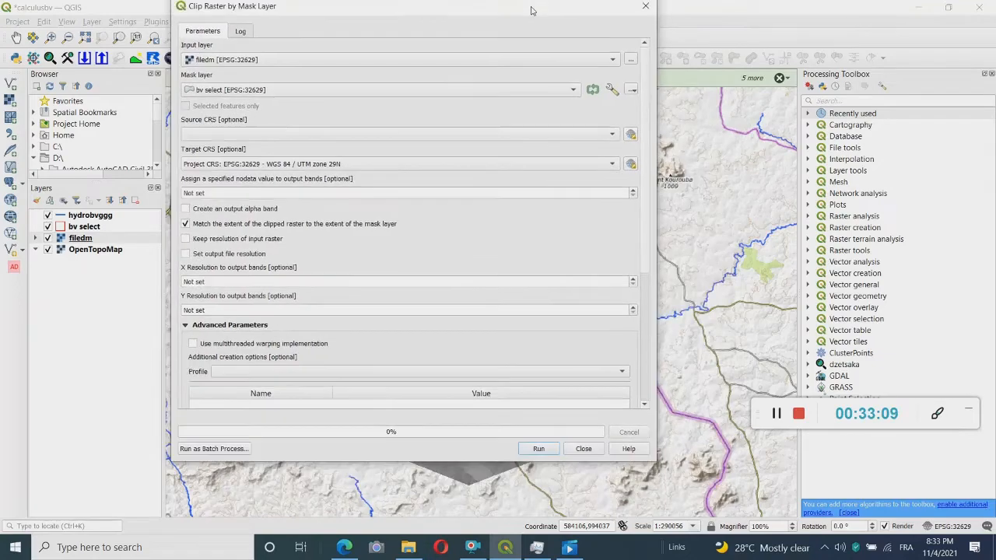
pyautogui.click(539, 453)
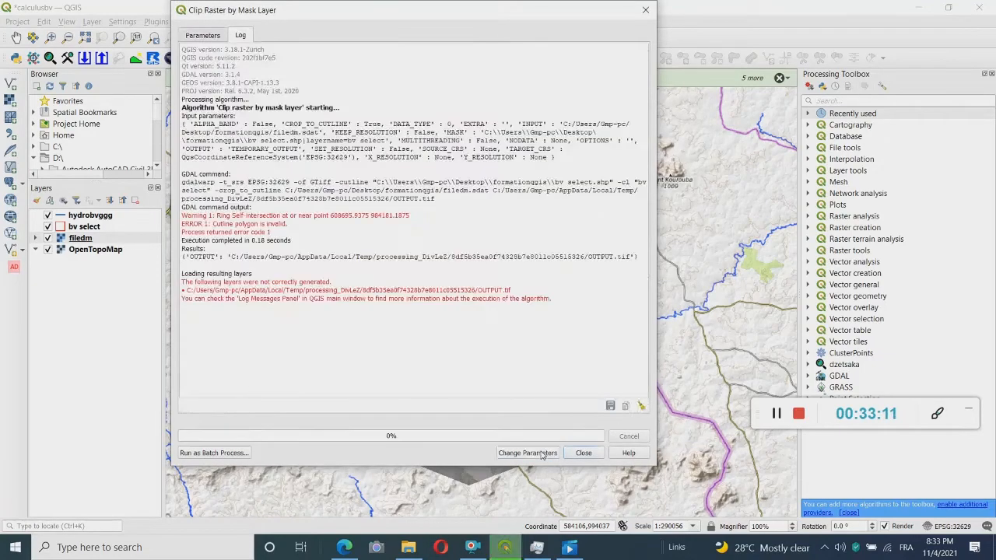
# Copy the self-intersection point's coordinates from the warning in the clip log and close the Clip Raster by Mask Layer dialog.
pyautogui.moveTo(512, 14); pyautogui.dragTo(587, 57)
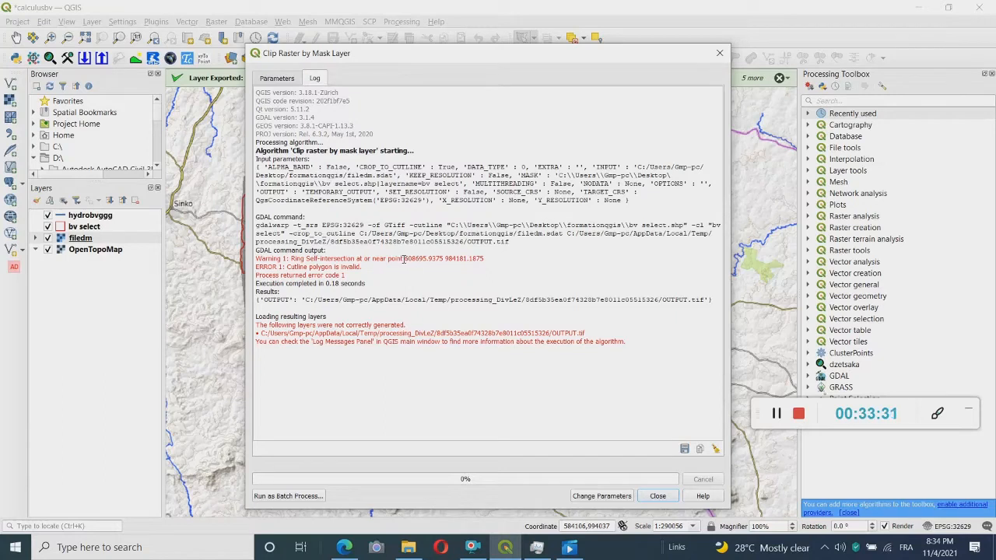
pyautogui.moveTo(404, 259); pyautogui.dragTo(494, 260)
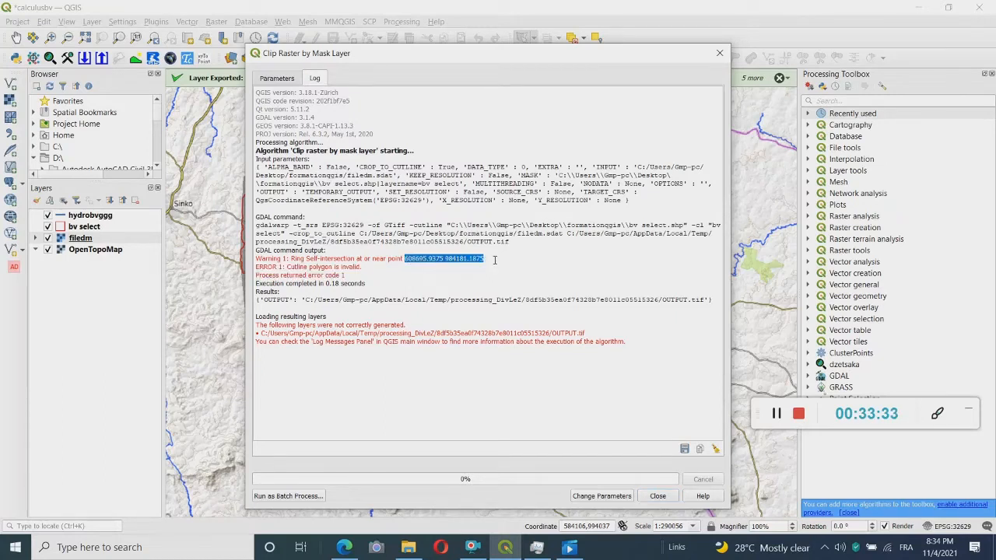
pyautogui.rightClick(470, 257)
pyautogui.click(490, 264)
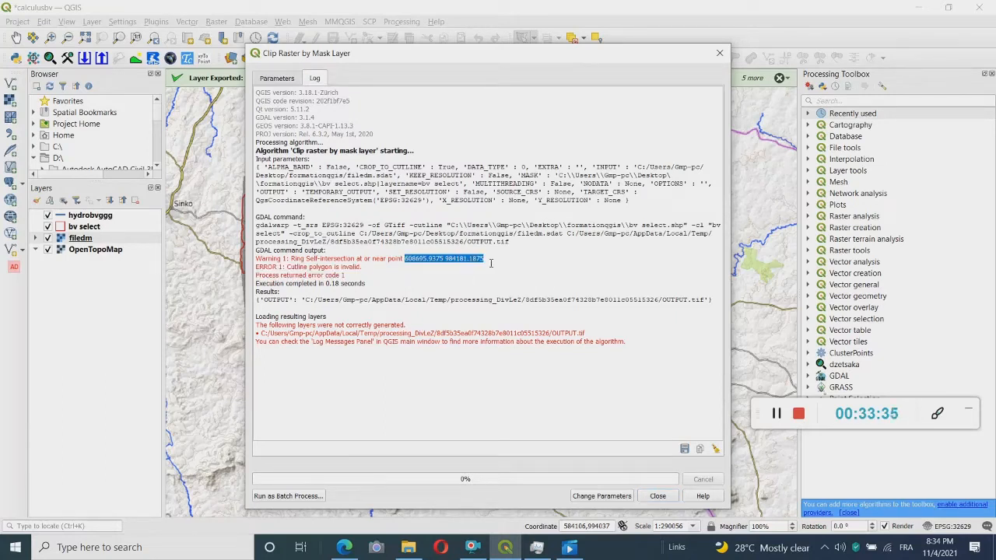
pyautogui.click(721, 52)
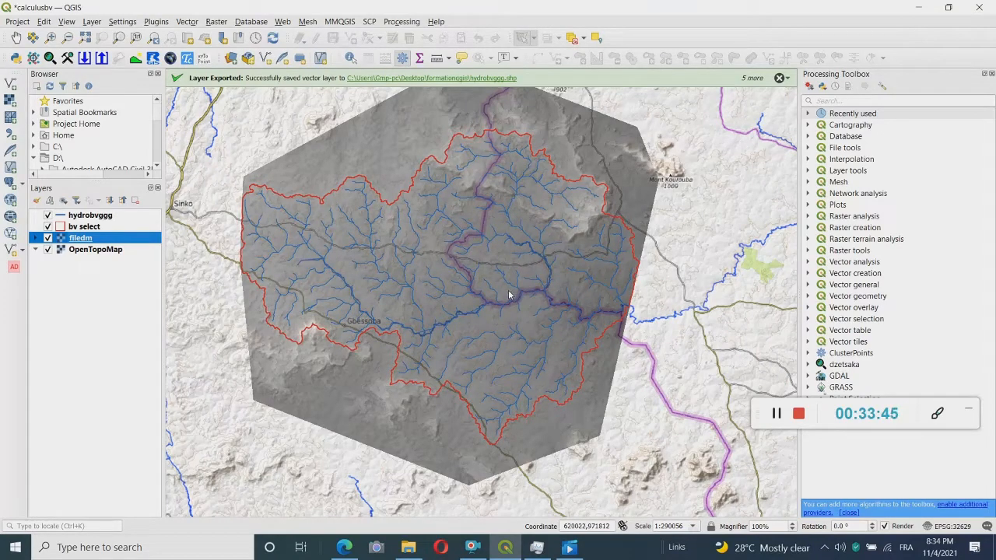
pyautogui.click(772, 415)
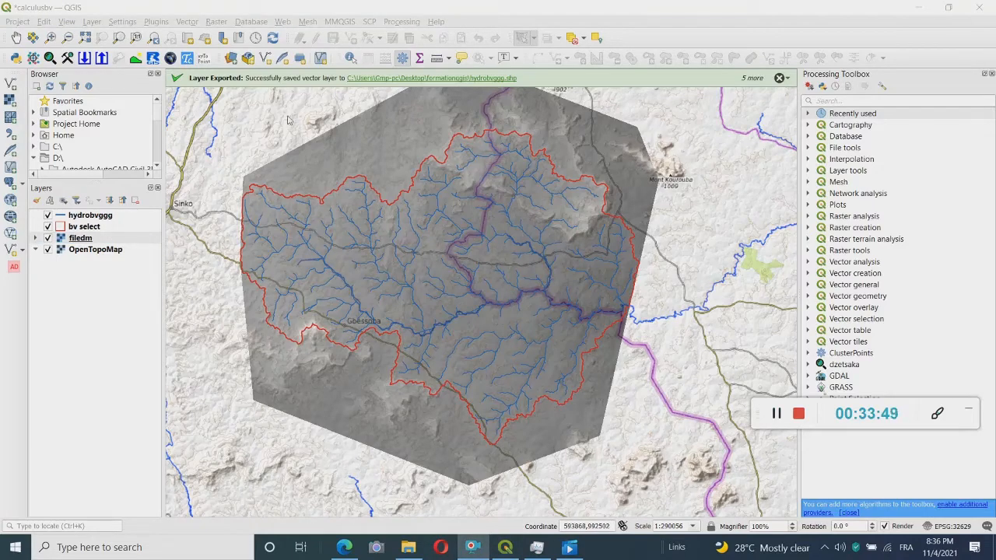
# Try to enter the copied self-intersection coordinates in Coordinate Capture, and close it.
pyautogui.click(184, 21)
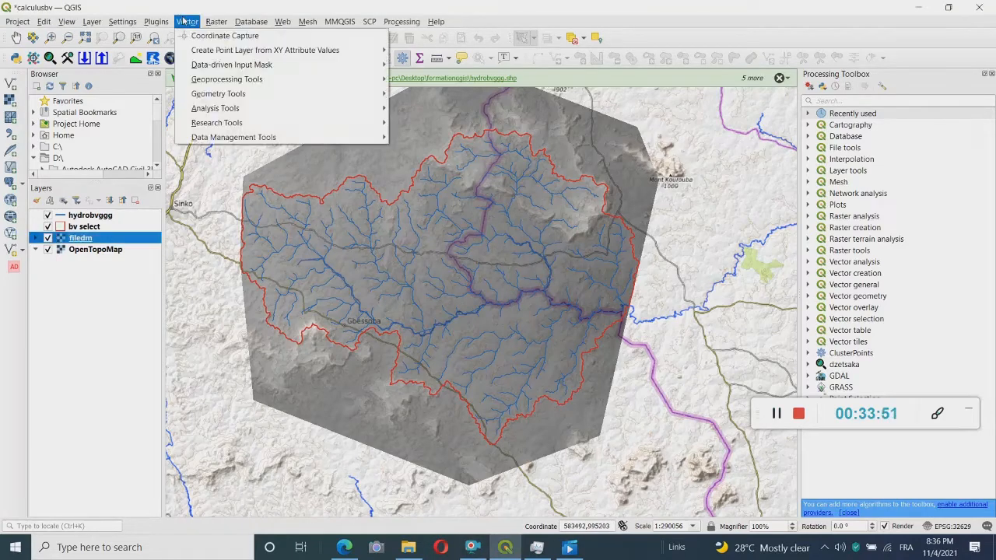
pyautogui.click(225, 36)
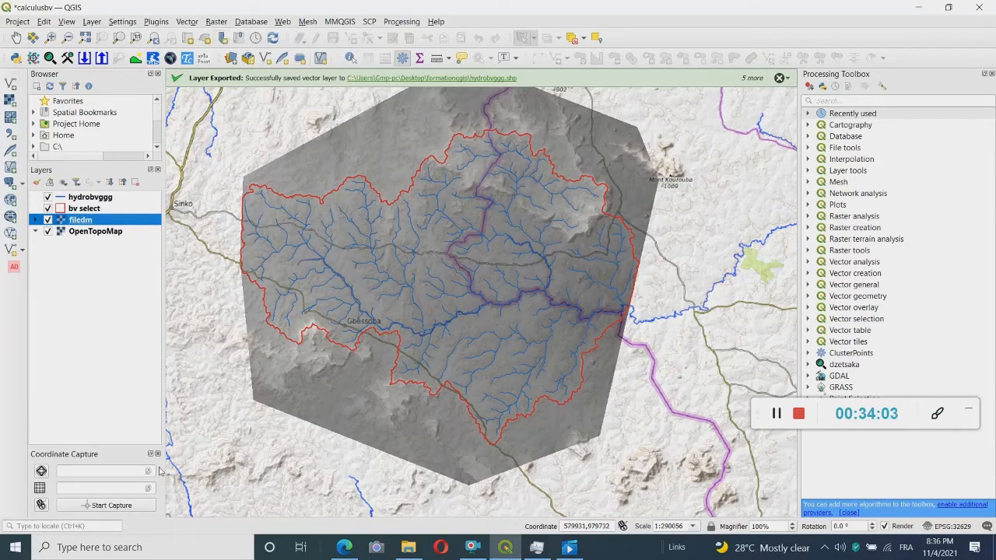
pyautogui.click(104, 472)
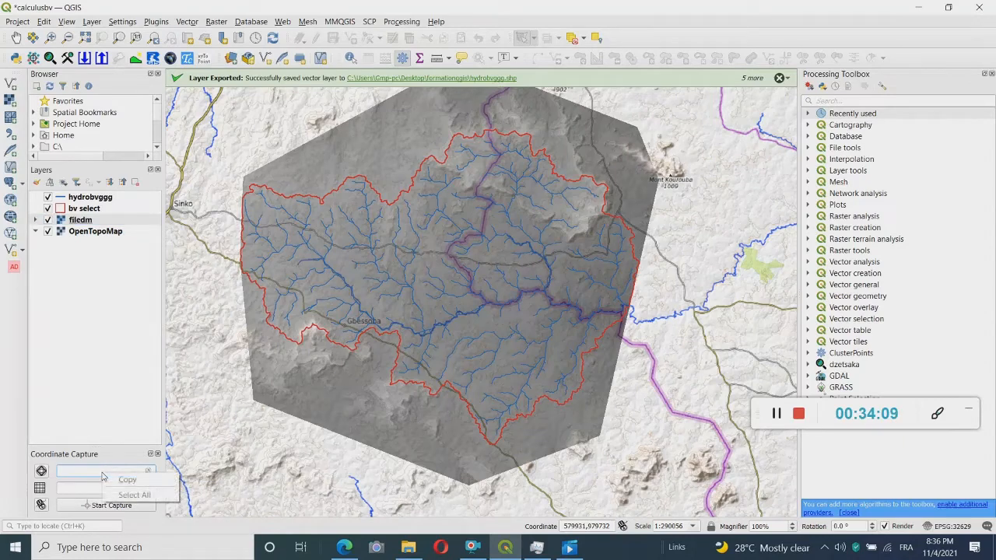
pyautogui.click(83, 488)
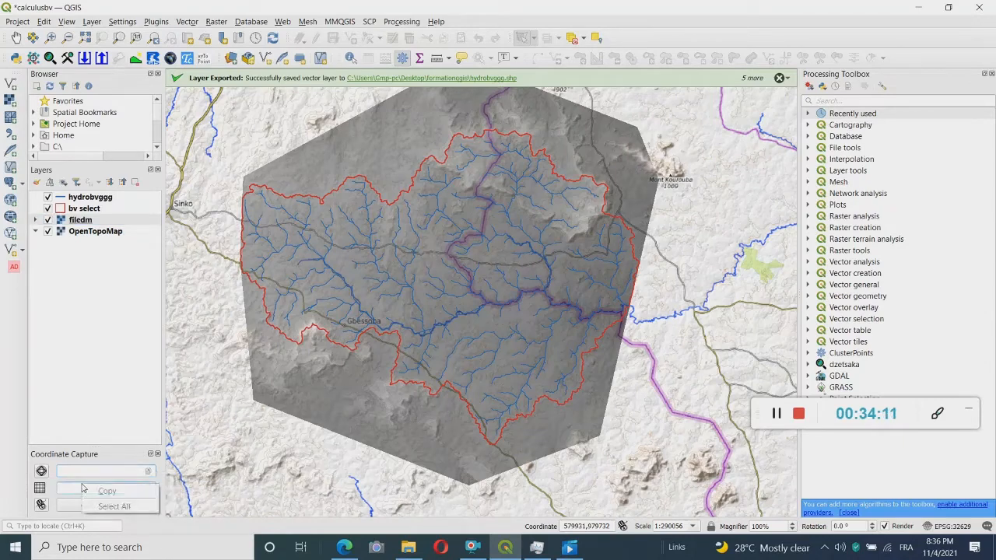
pyautogui.click(157, 454)
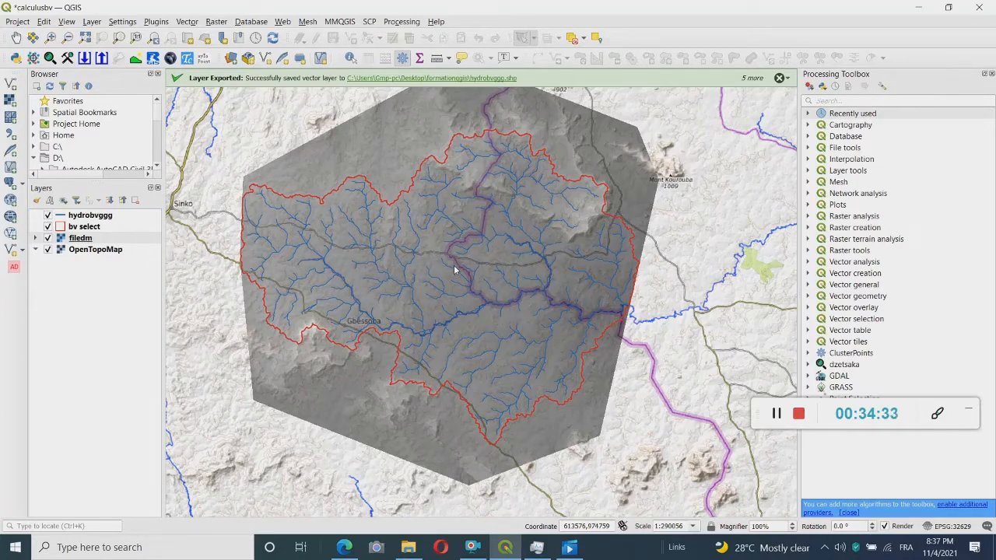
# Examine the northern boundary of the bv select watershed up close for the spot where the outline intersects itself.
pyautogui.scroll(3, 314, 190)
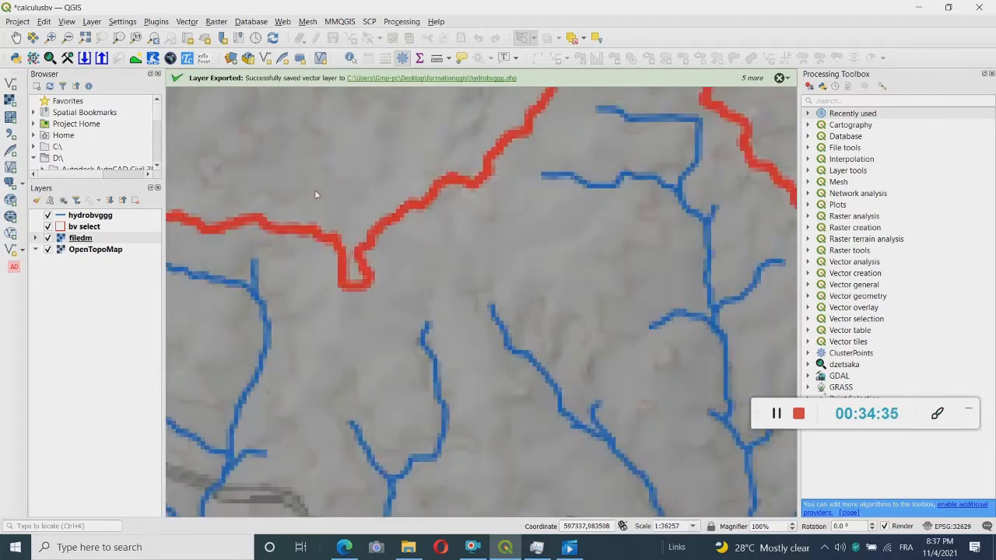
pyautogui.scroll(3, 420, 196)
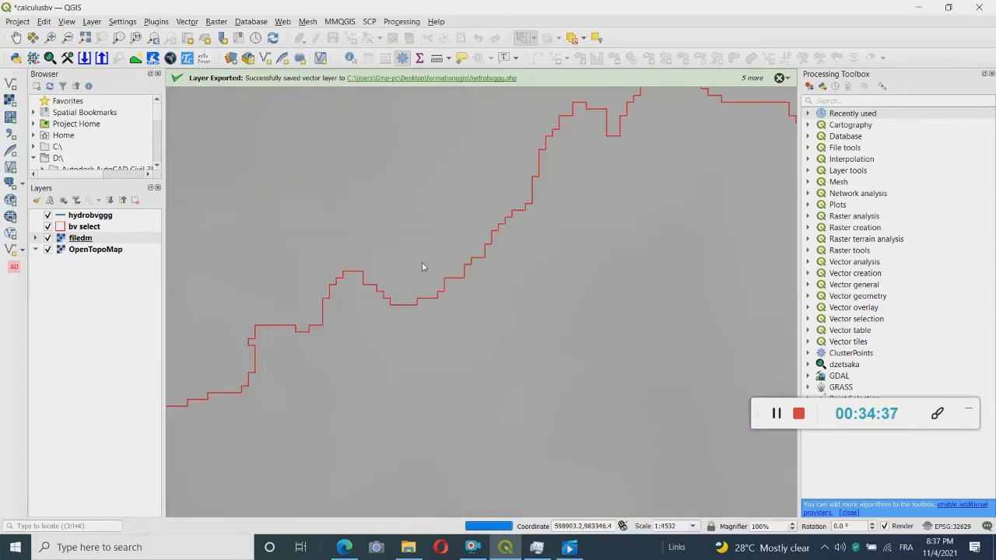
pyautogui.scroll(-2, 364, 317)
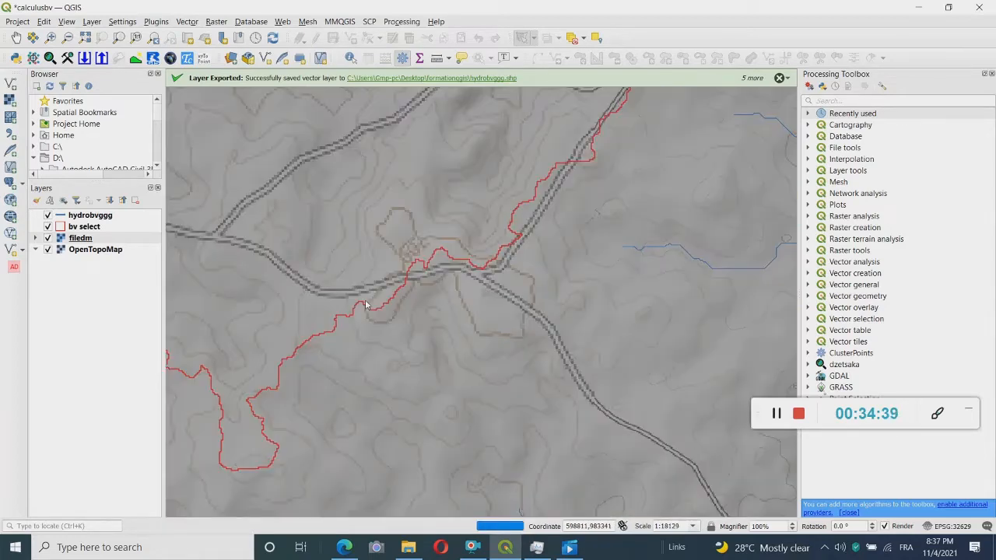
pyautogui.scroll(-2, 365, 305)
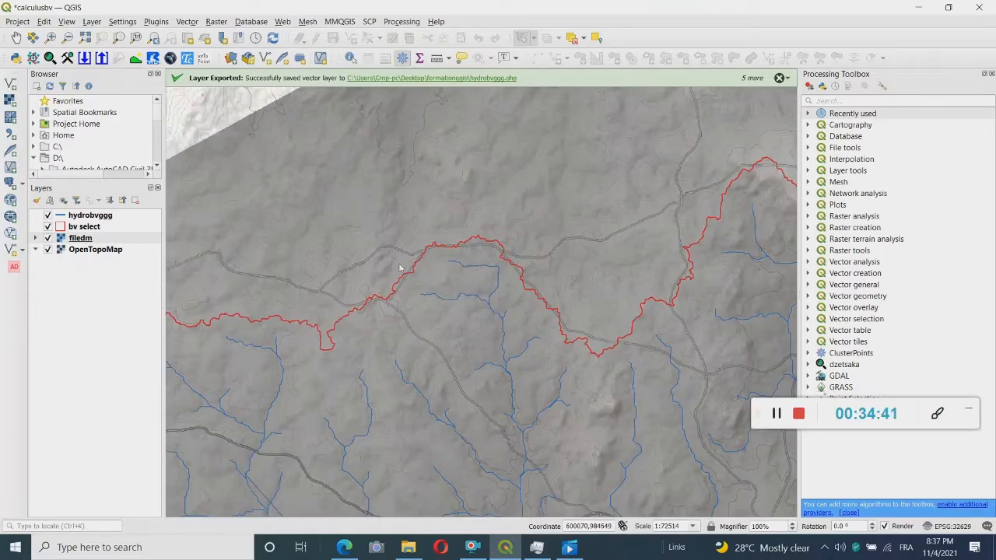
pyautogui.scroll(-2, 378, 265)
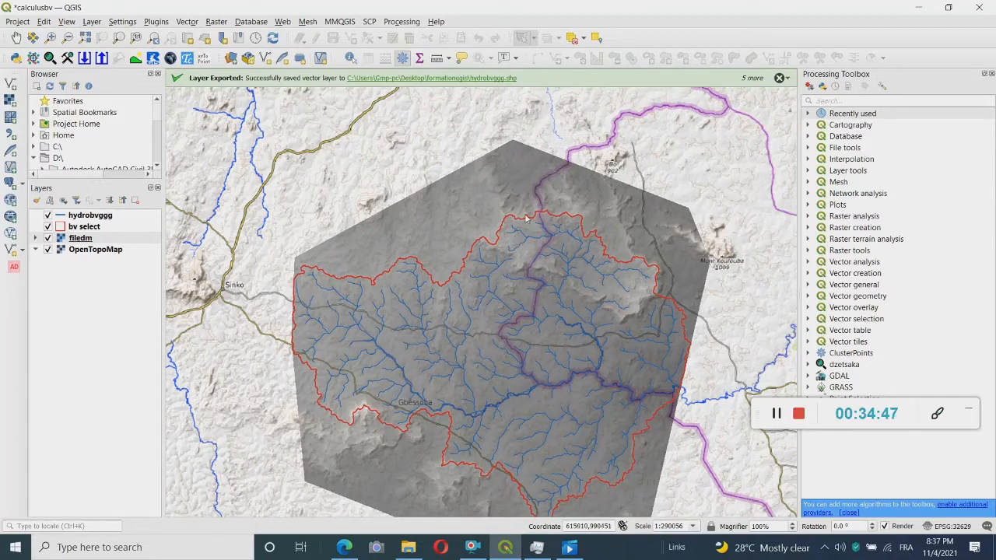
pyautogui.scroll(2, 502, 231)
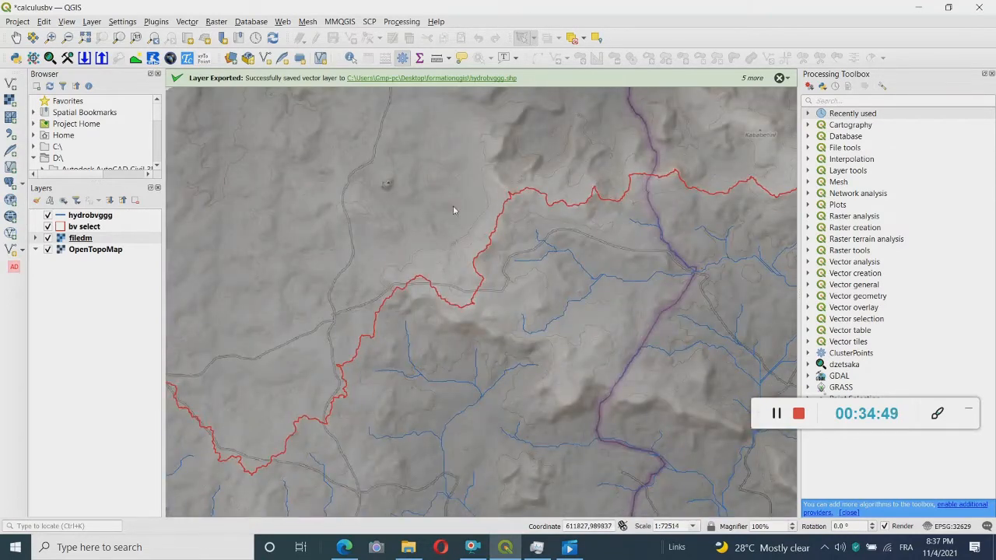
pyautogui.scroll(-2, 383, 223)
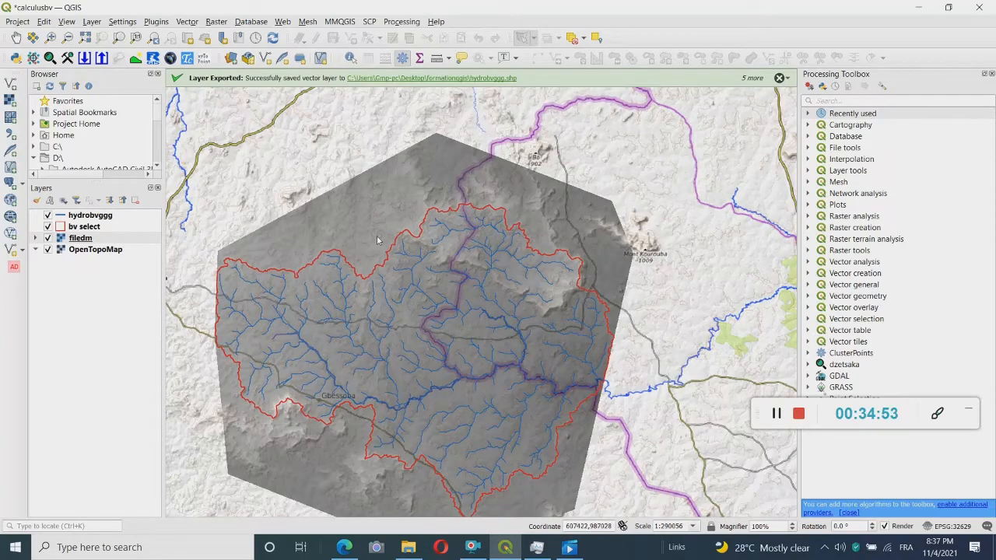
pyautogui.scroll(3, 498, 199)
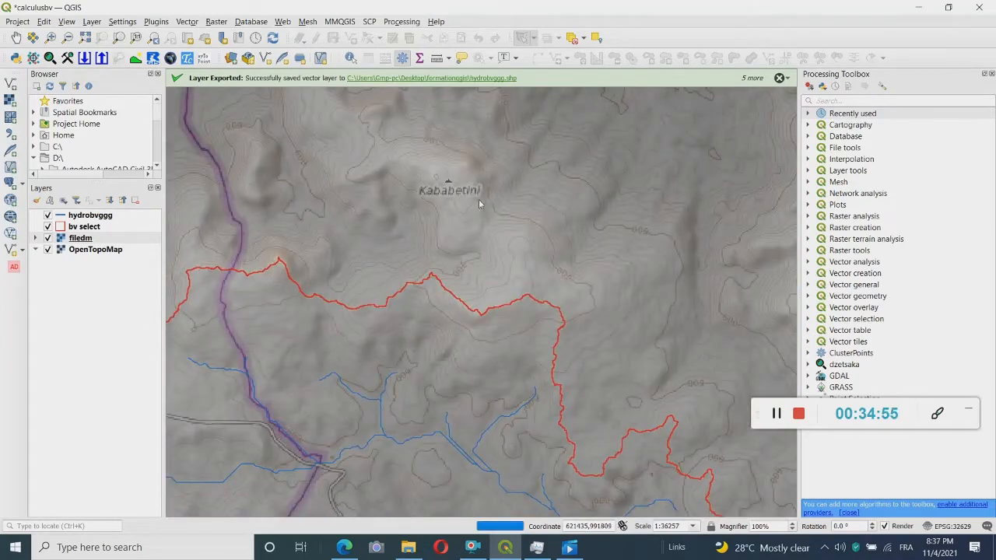
pyautogui.scroll(-1, 467, 209)
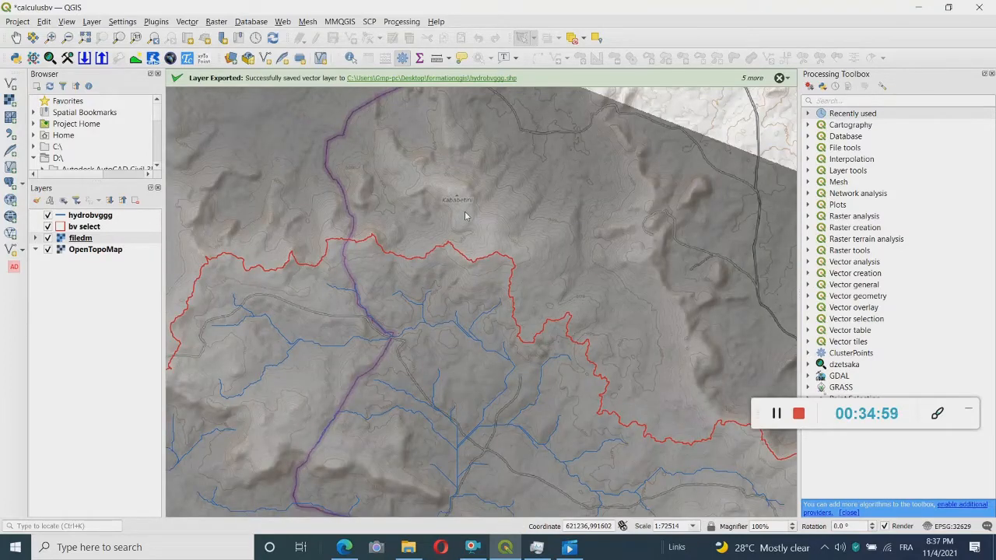
pyautogui.scroll(-1, 419, 183)
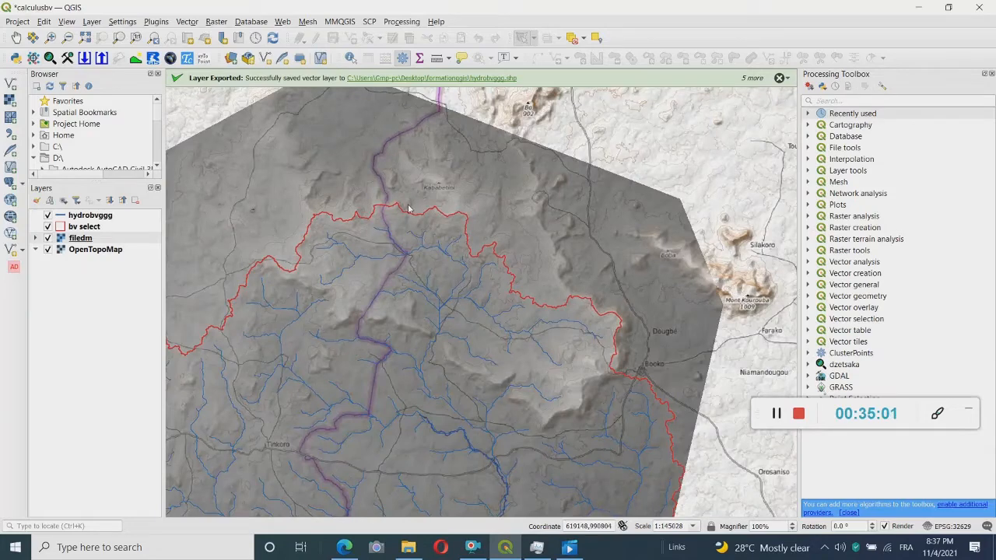
pyautogui.scroll(-1, 545, 230)
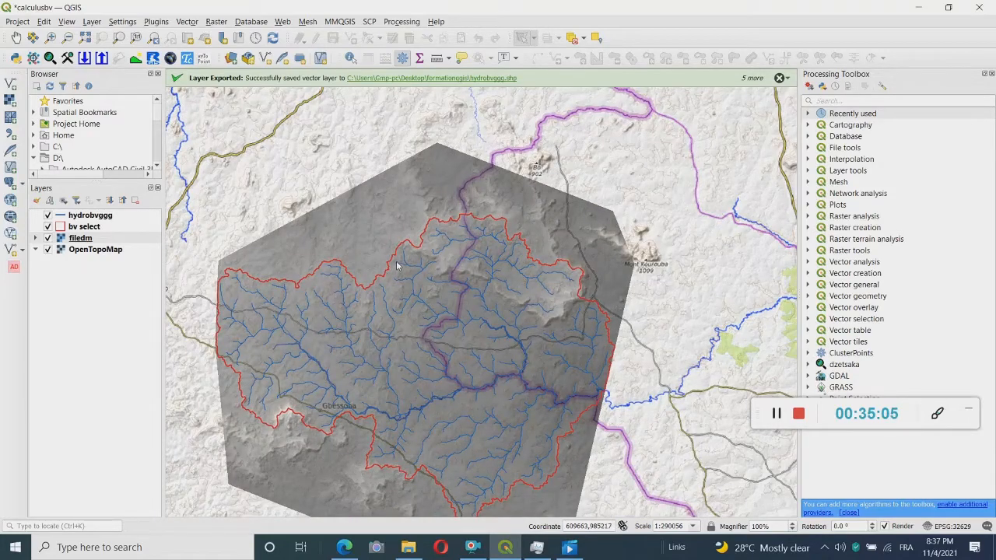
pyautogui.scroll(2, 397, 266)
pyautogui.scroll(3, 359, 268)
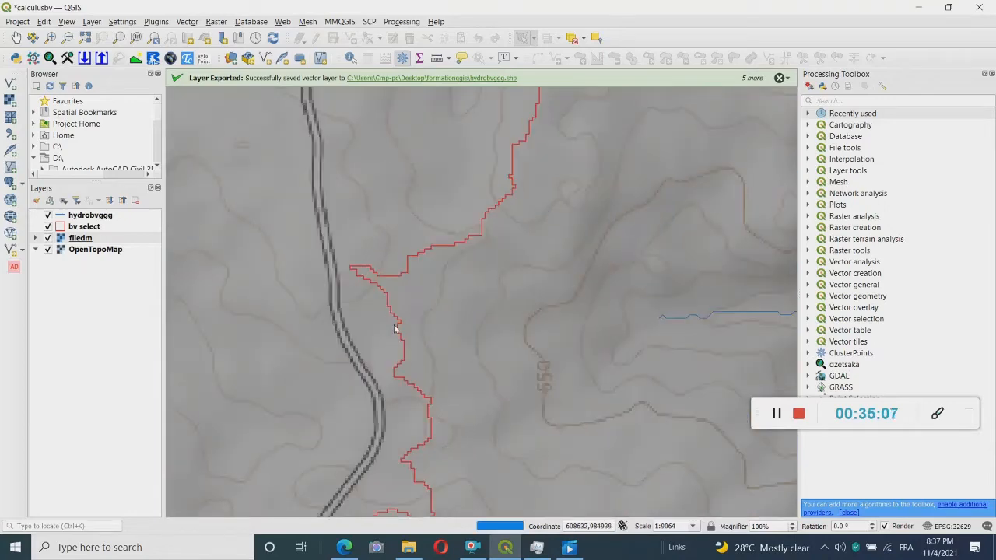
pyautogui.scroll(-2, 288, 291)
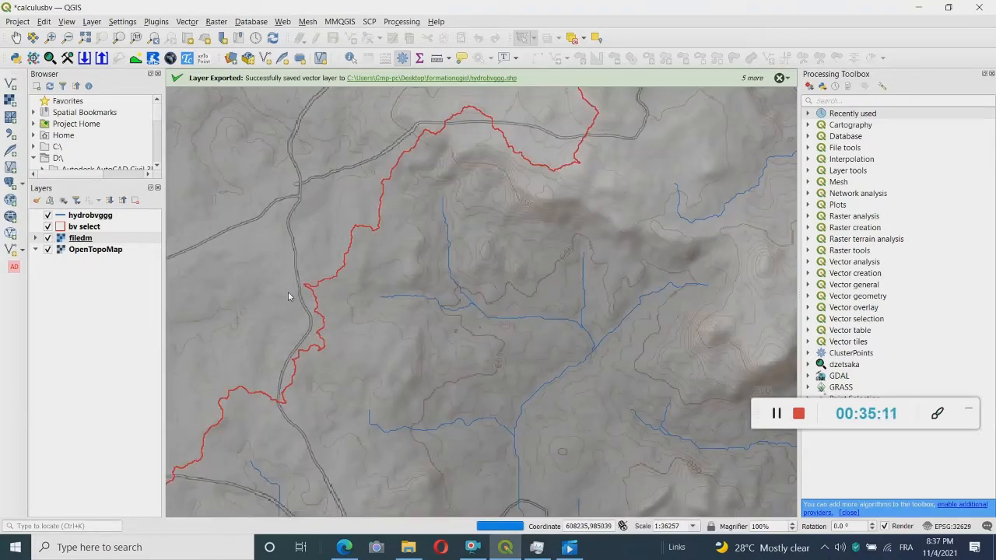
pyautogui.scroll(3, 578, 165)
pyautogui.scroll(-4, 578, 165)
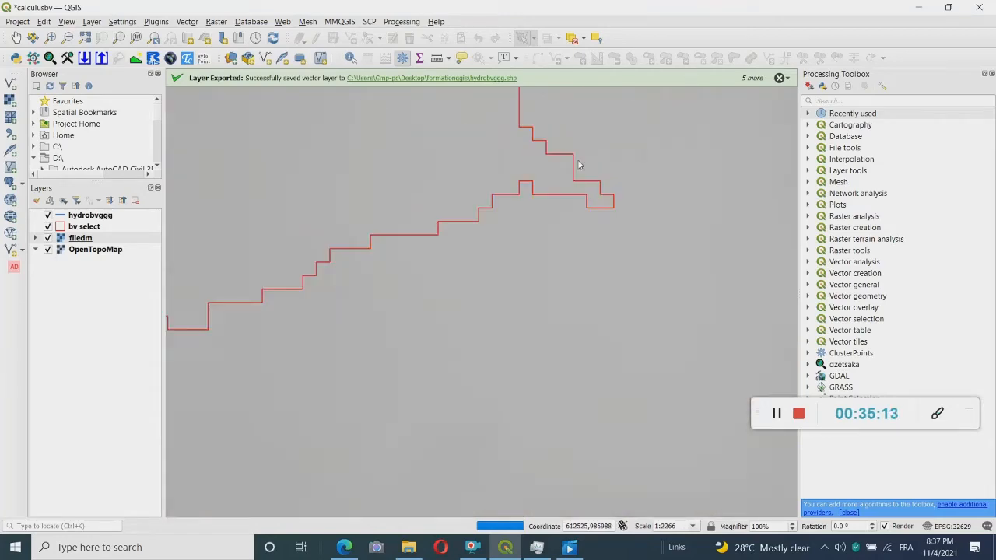
pyautogui.scroll(-2, 474, 243)
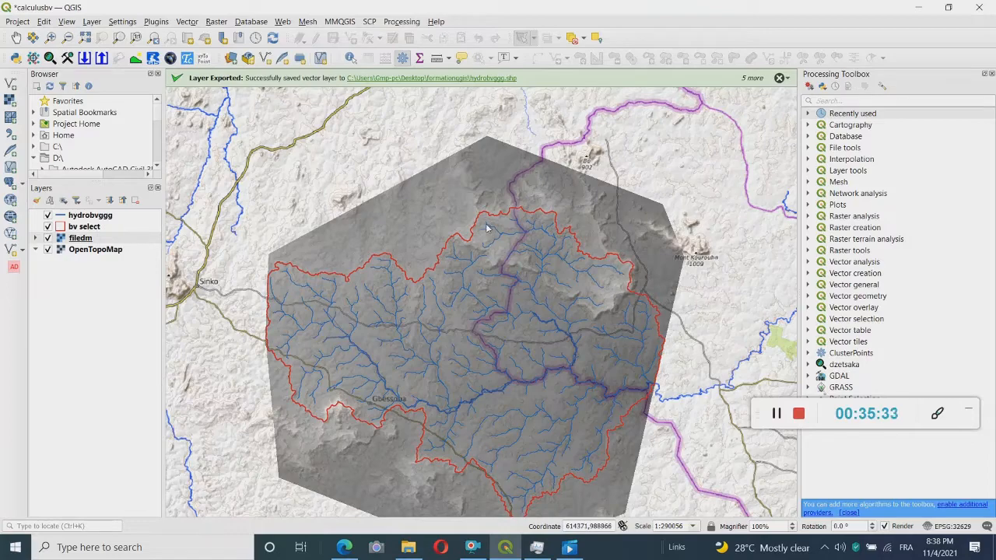
# Switch to Google Earth Pro, dismiss the start-up tips and start a new placemark.
pyautogui.click(920, 7)
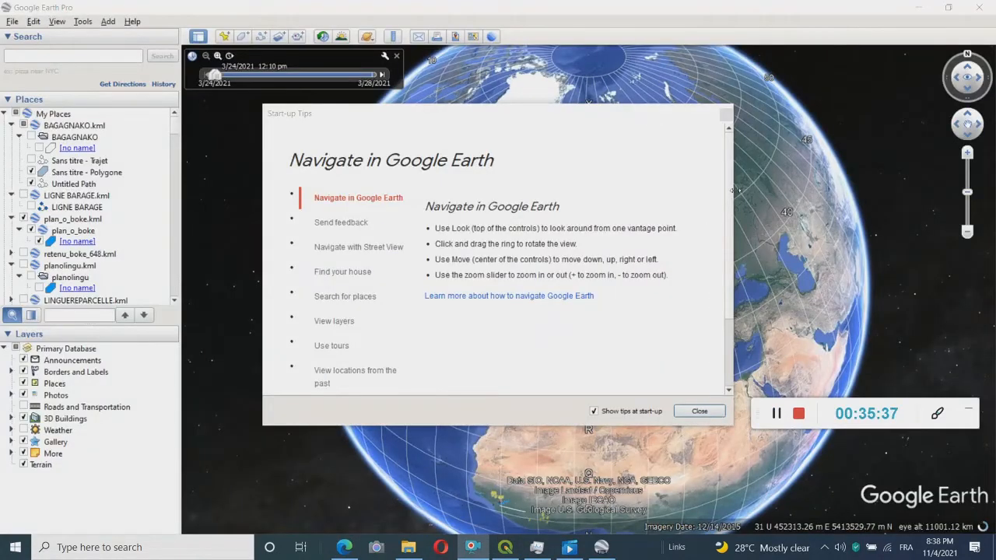
pyautogui.click(726, 114)
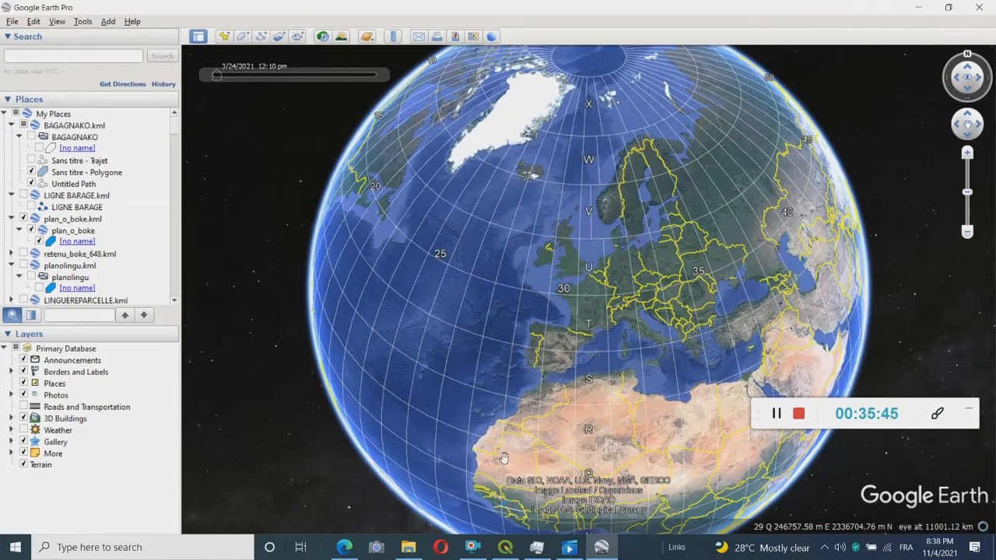
pyautogui.click(224, 36)
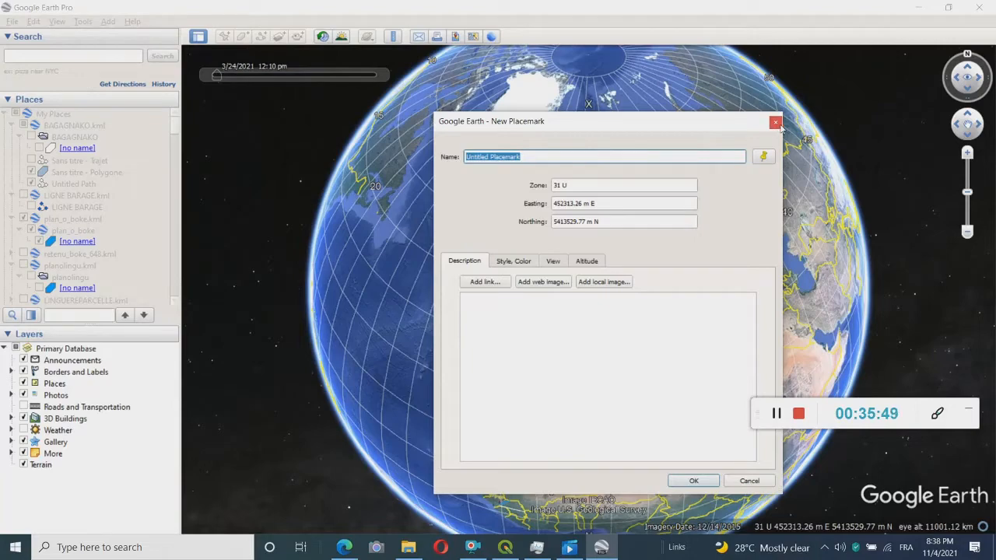
pyautogui.click(512, 549)
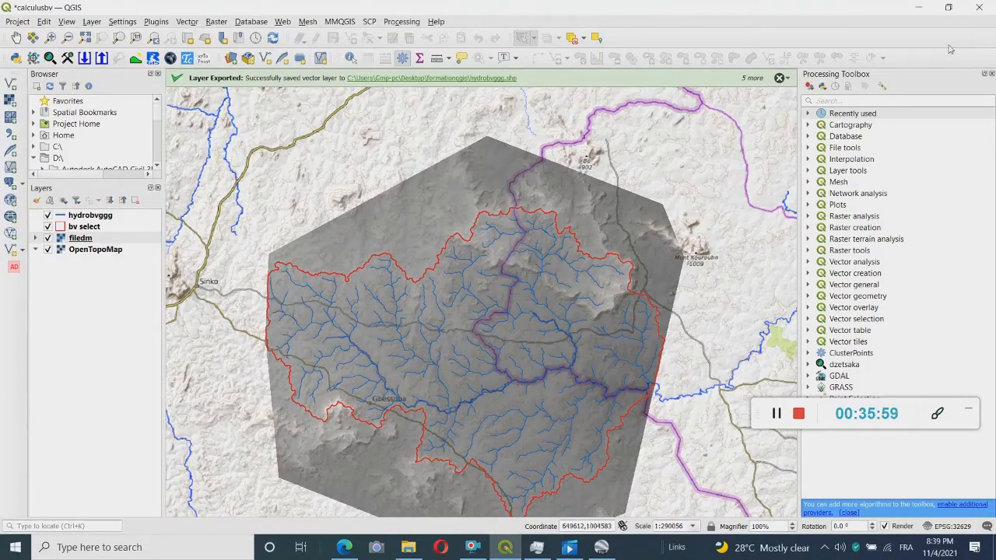
pyautogui.hotkey('alt', 'Tab')
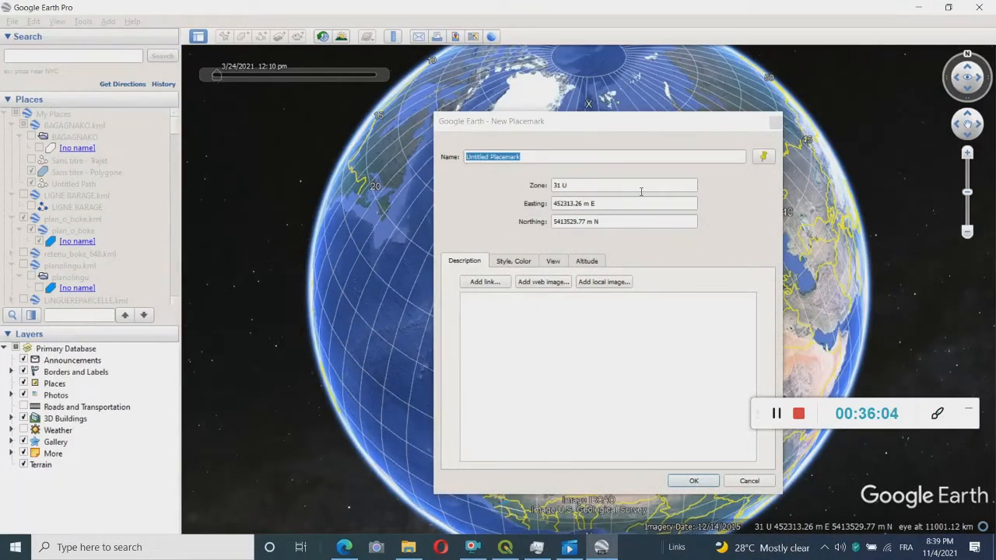
# Give the new placemark the red phone icon.
pyautogui.click(763, 158)
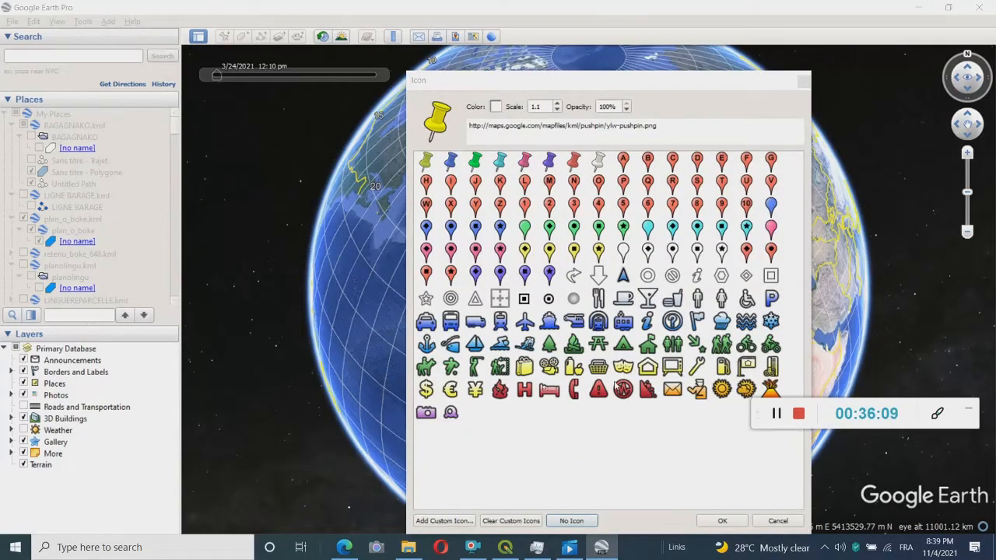
pyautogui.click(573, 390)
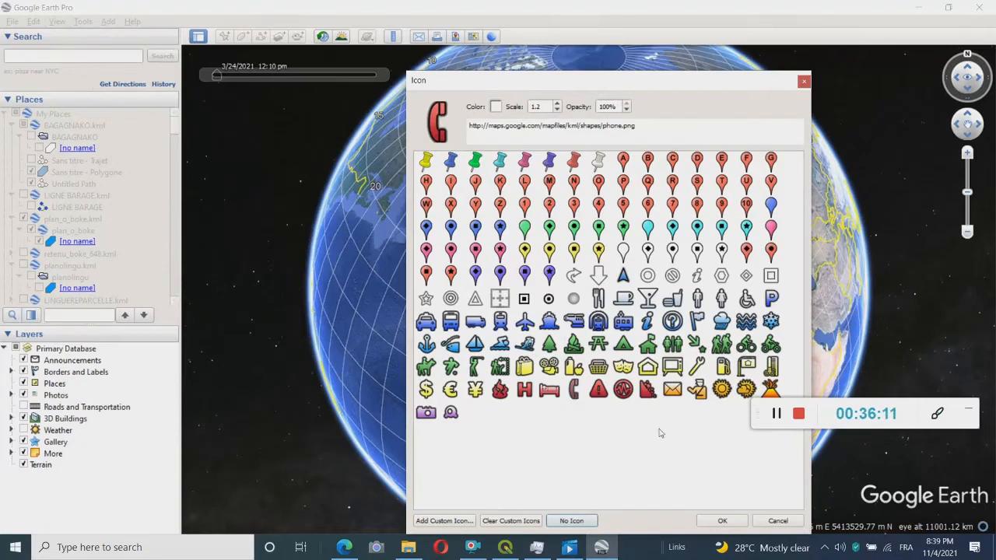
pyautogui.click(717, 521)
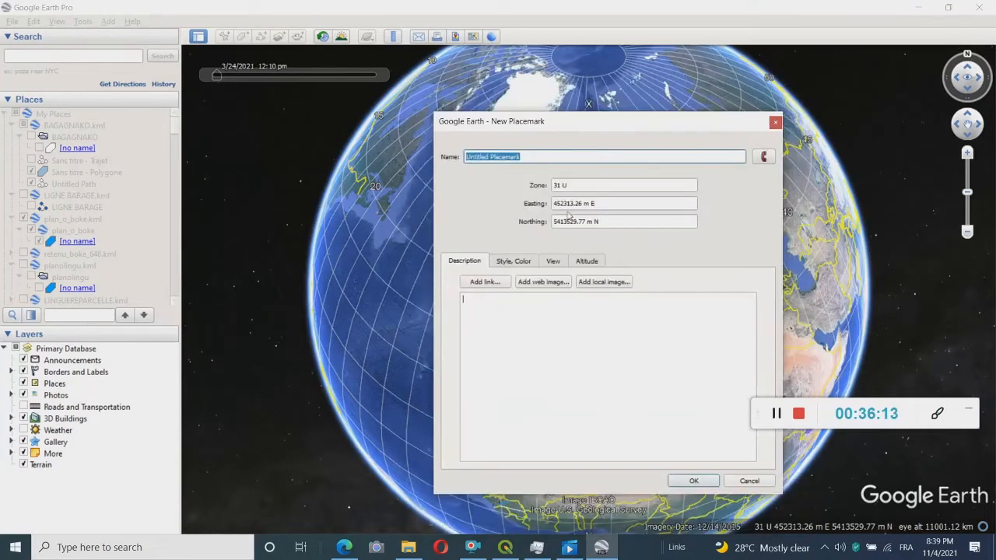
# Set the placemark's UTM zone to 29 n and its easting to 608695.9375 from the copied coordinates.
pyautogui.moveTo(609, 203); pyautogui.dragTo(513, 179)
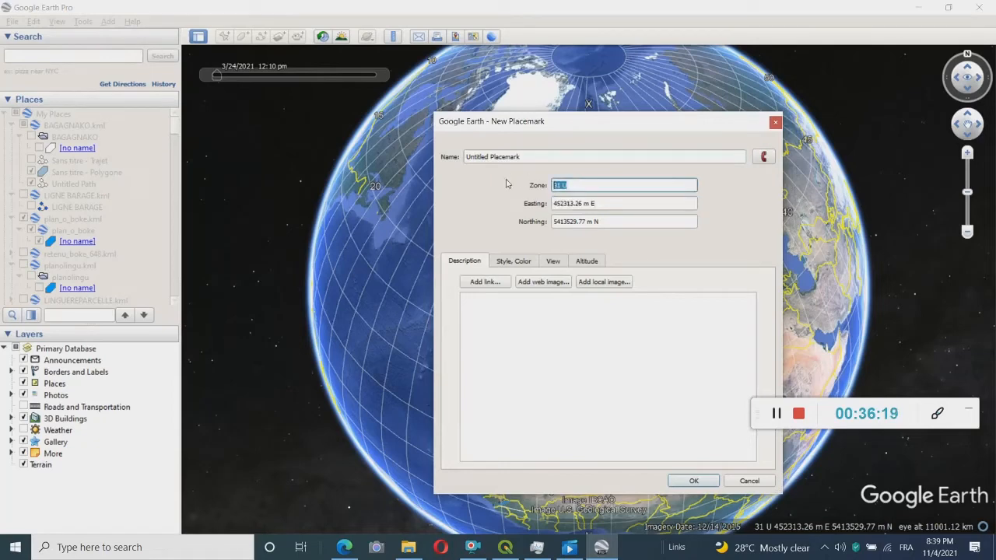
pyautogui.write('29 n')
pyautogui.click(602, 221)
pyautogui.moveTo(601, 203); pyautogui.dragTo(551, 204)
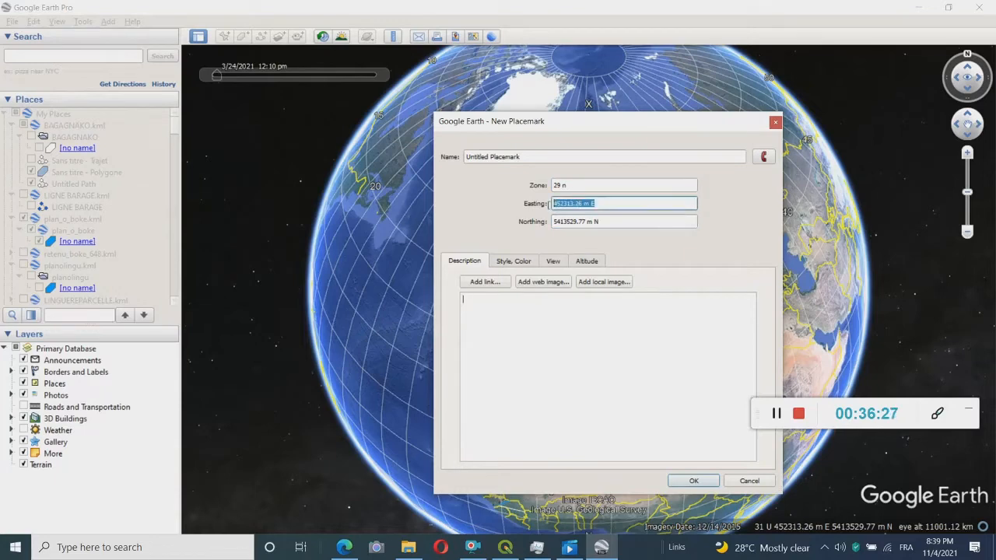
pyautogui.rightClick(560, 207)
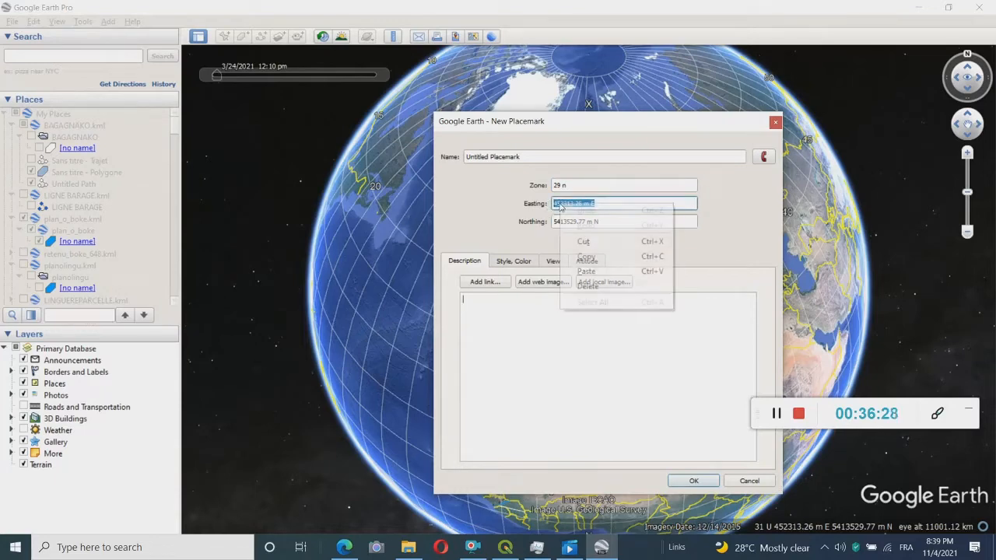
pyautogui.click(588, 272)
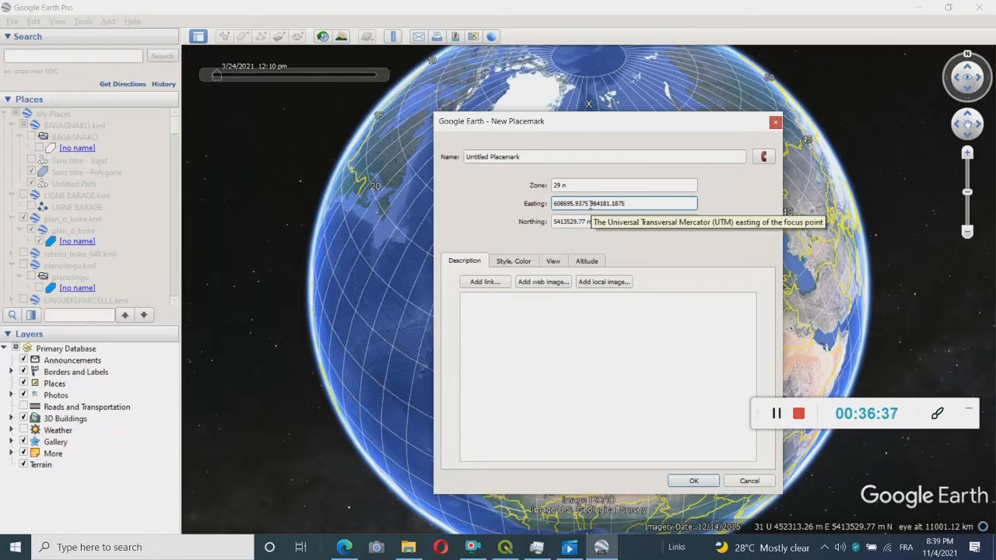
pyautogui.moveTo(590, 203); pyautogui.dragTo(673, 198)
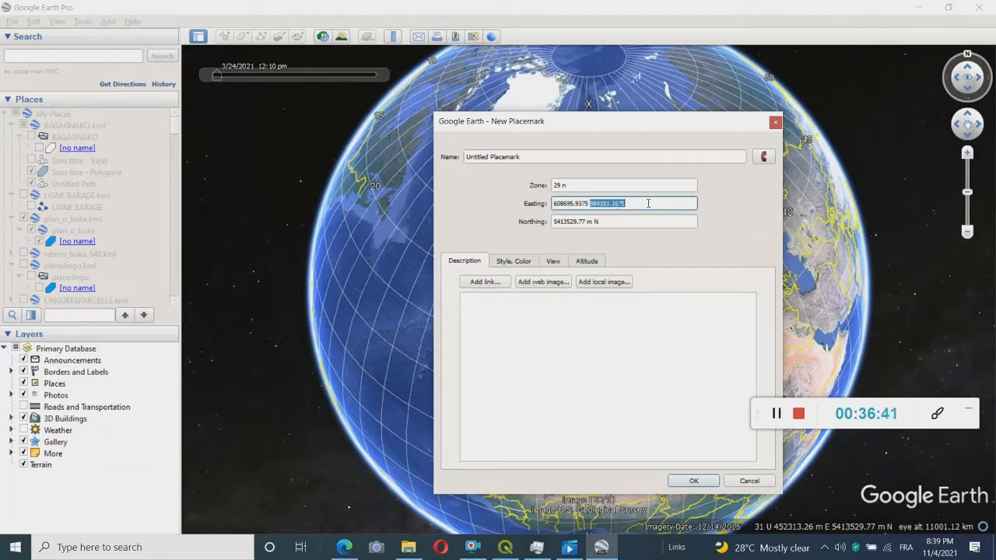
pyautogui.press('BackSpace')
pyautogui.press('Tab')
# Set the placemark's northing to 984181.1875 from the copied coordinates and create the placemark.
pyautogui.rightClick(574, 221)
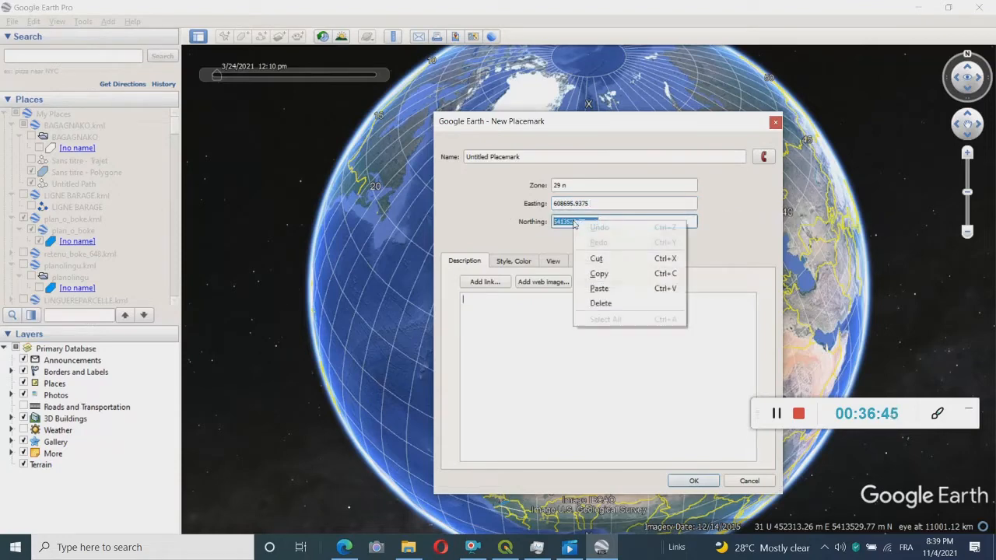
pyautogui.click(608, 292)
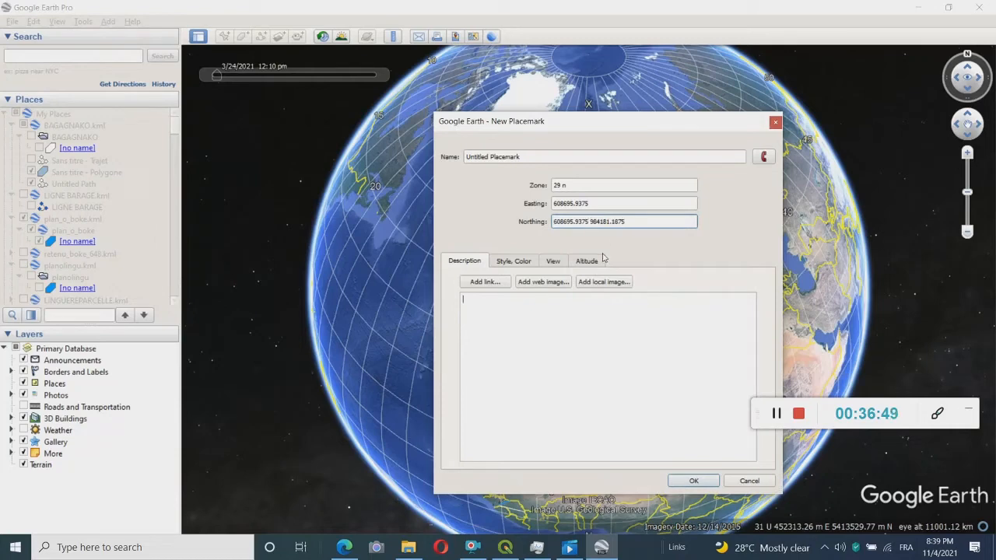
pyautogui.press('BackSpace')
pyautogui.press('BackSpace')
pyautogui.press('BackSpace')
pyautogui.press('BackSpace')
pyautogui.press('BackSpace')
pyautogui.press('BackSpace')
pyautogui.press('BackSpace')
pyautogui.press('BackSpace')
pyautogui.press('BackSpace')
pyautogui.press('BackSpace')
pyautogui.press('BackSpace')
pyautogui.click(694, 481)
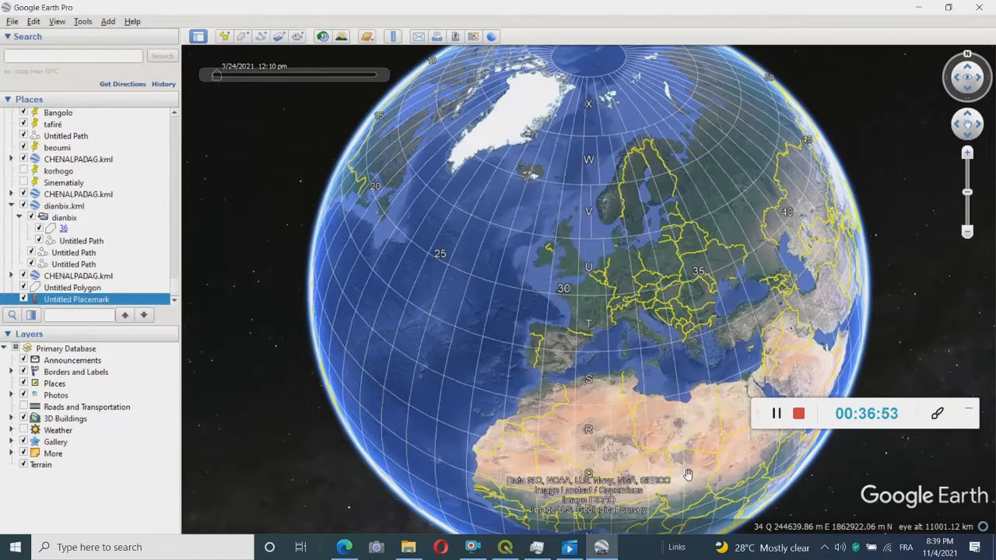
# Fly to the new Untitled Placemark and examine its location on the globe up close.
pyautogui.doubleClick(64, 301)
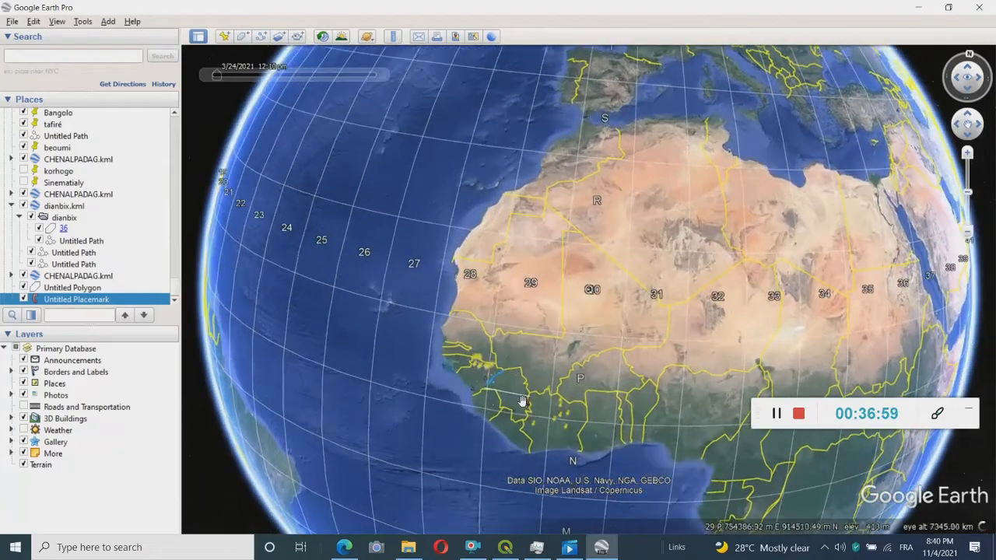
pyautogui.scroll(5, 527, 408)
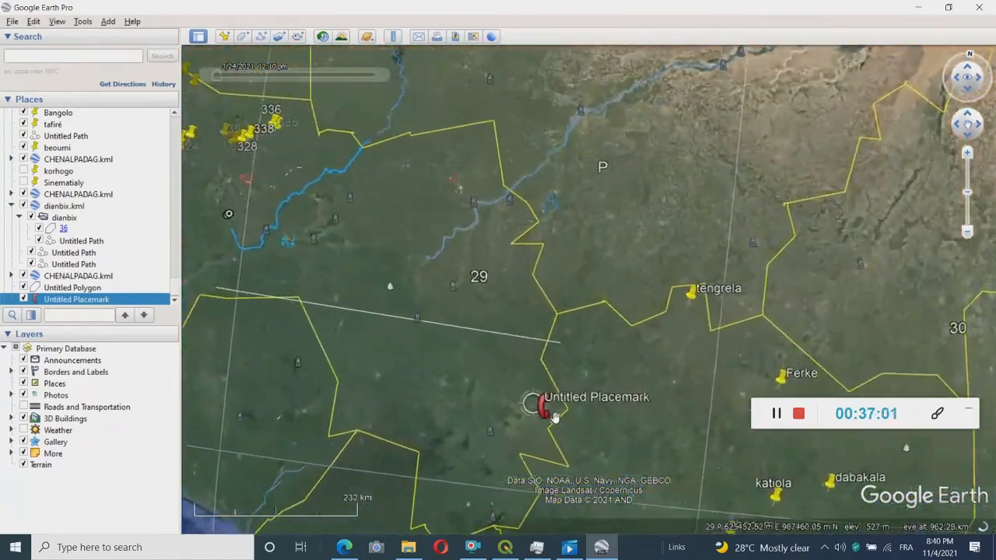
pyautogui.scroll(5, 545, 420)
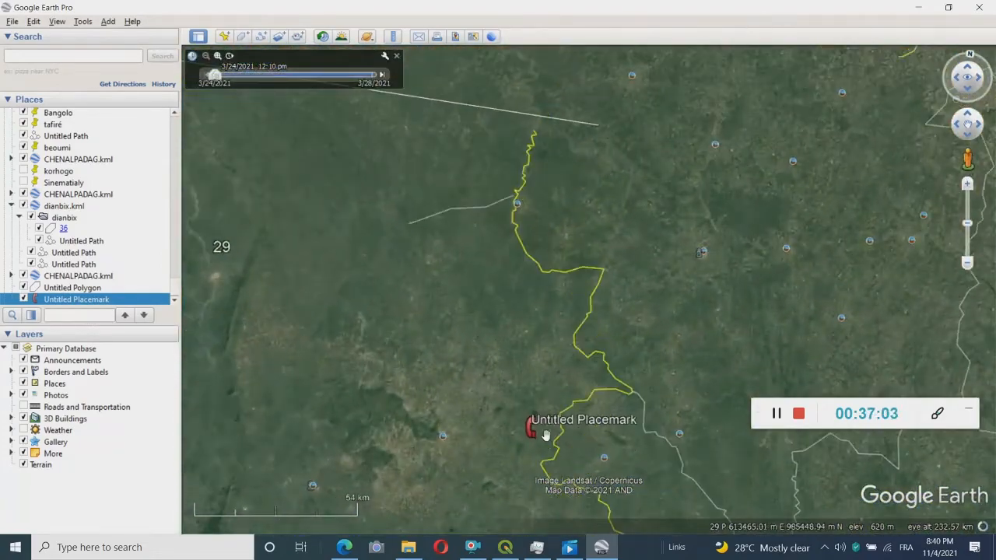
# Save the Untitled Placemark to the SENEGAL folder as a KML file named point conect.
pyautogui.rightClick(62, 300)
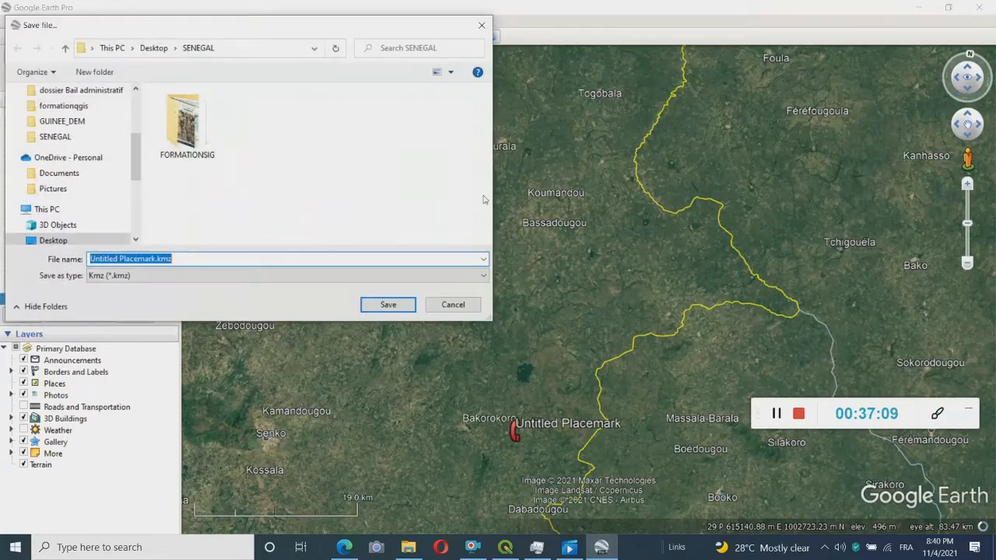
pyautogui.click(126, 278)
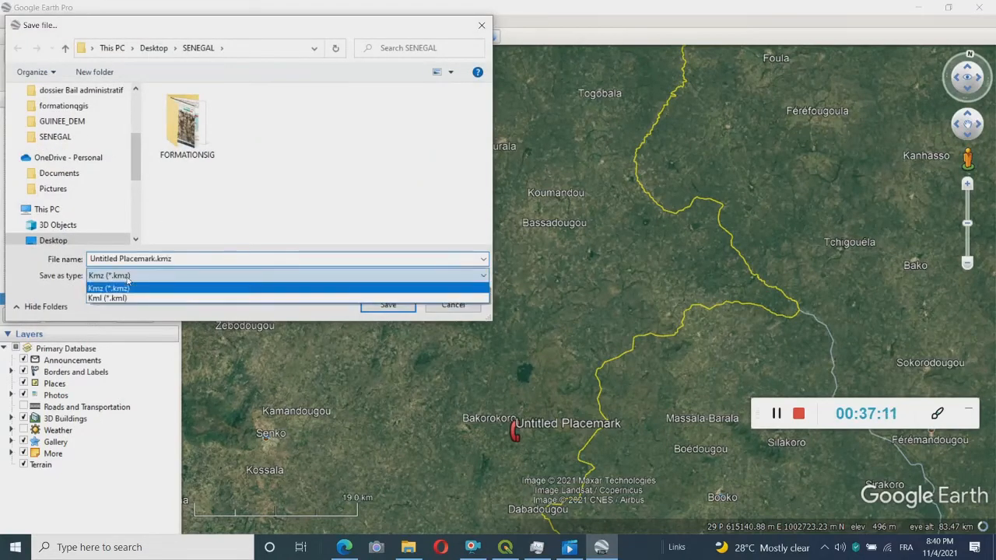
pyautogui.click(124, 299)
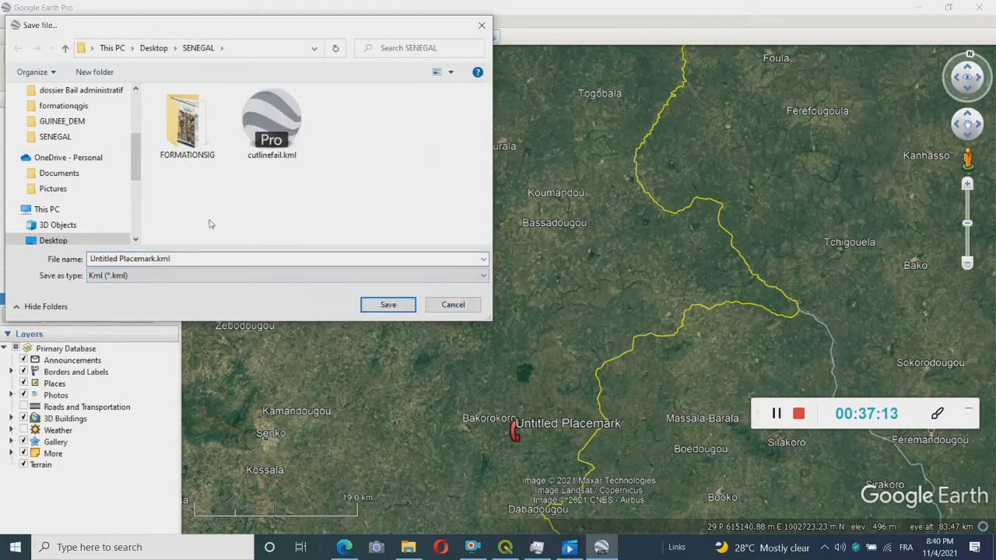
pyautogui.click(194, 261)
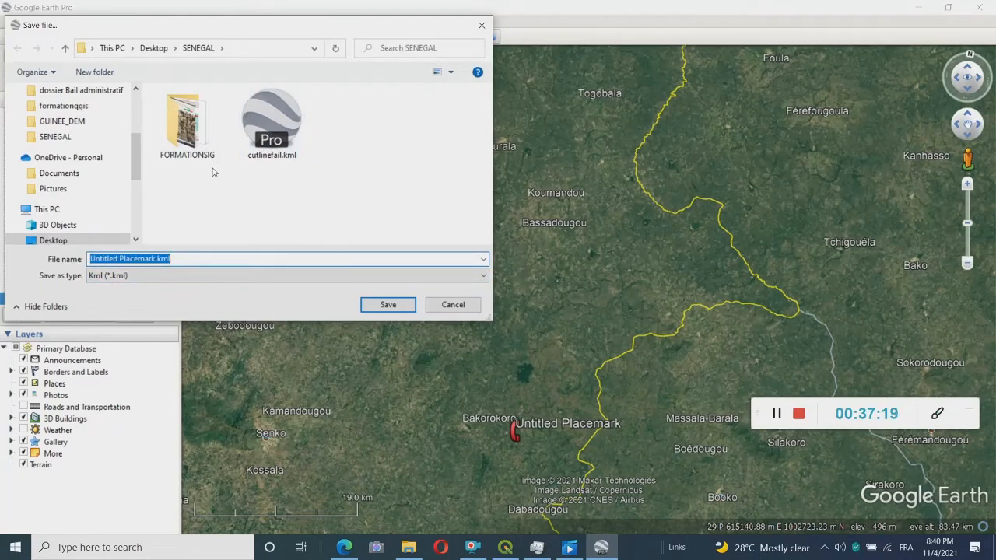
pyautogui.write('po')
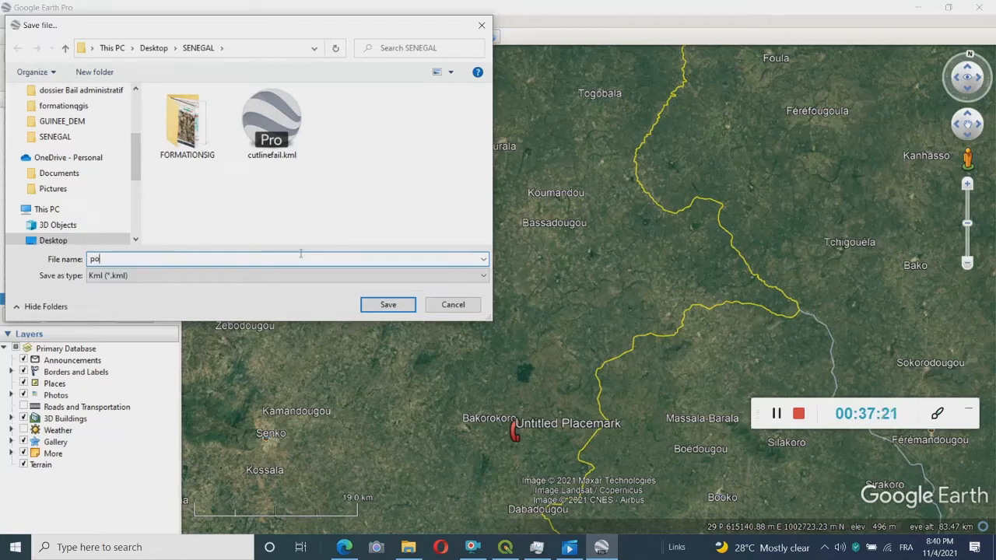
pyautogui.write('int conect')
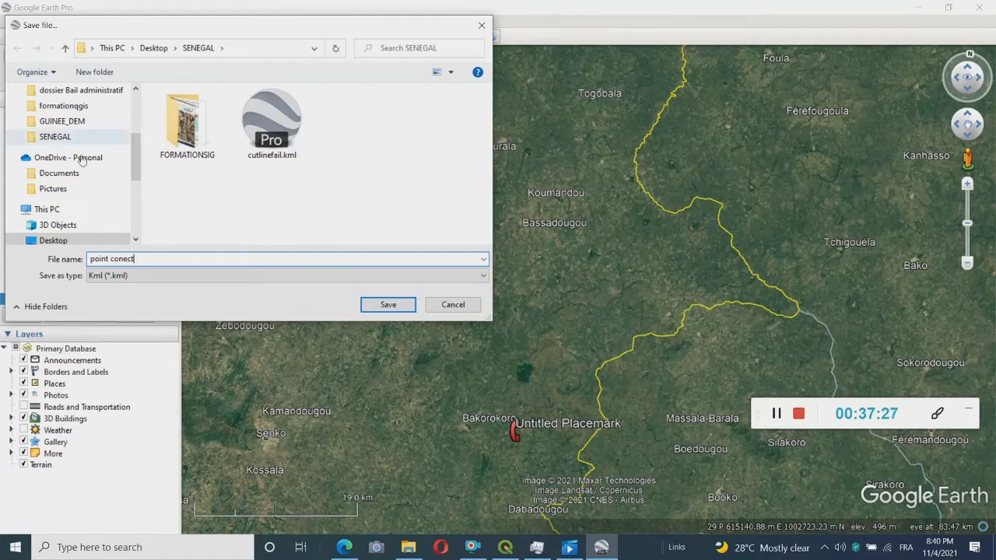
pyautogui.click(382, 304)
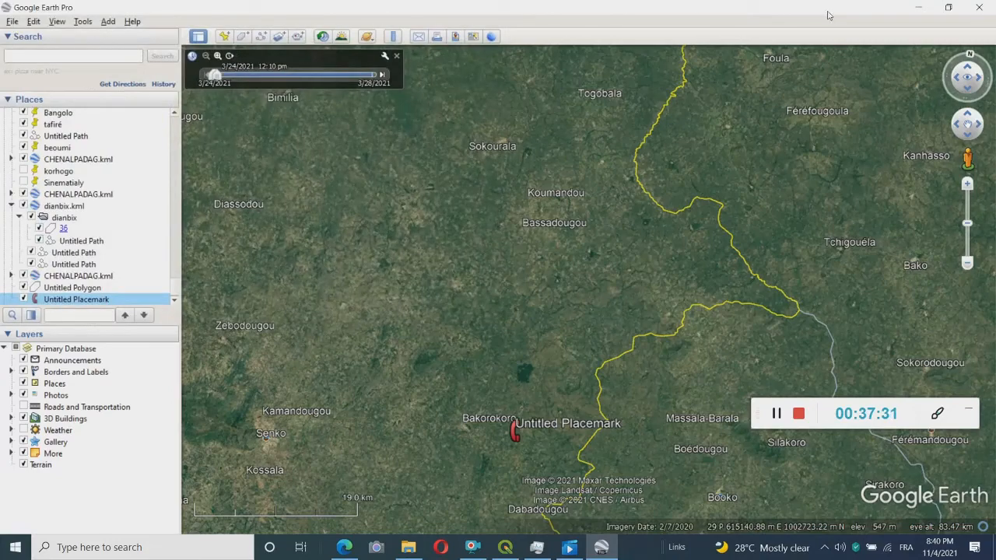
# Switch to QGIS and start adding a vector dataset, with the file type set to Keyhole Markup Language [KML].
pyautogui.click(919, 7)
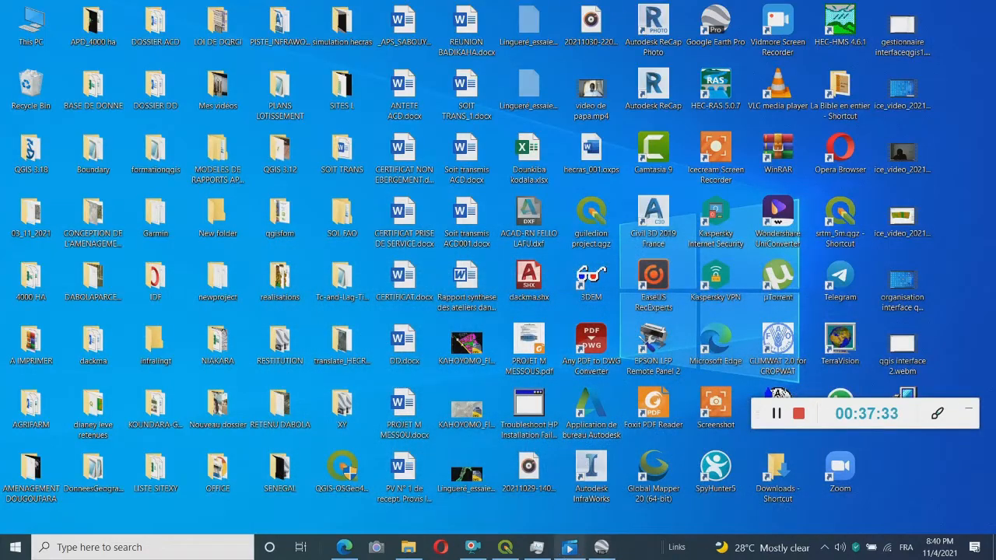
pyautogui.click(512, 549)
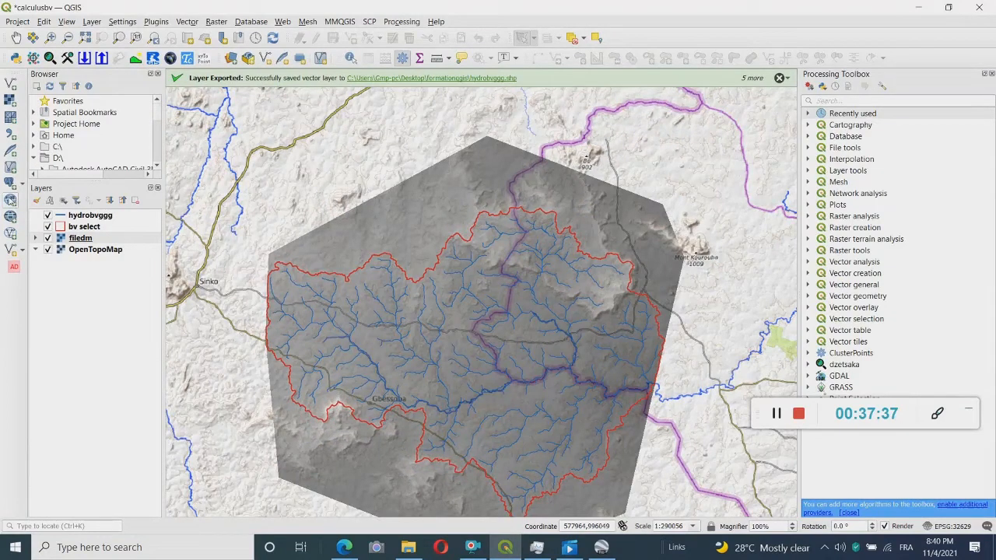
pyautogui.click(10, 84)
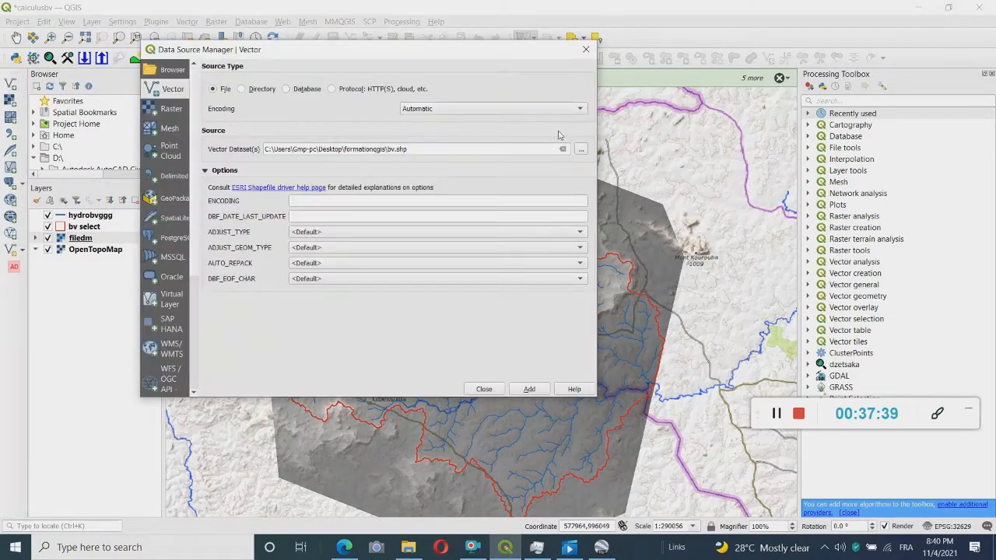
pyautogui.click(581, 149)
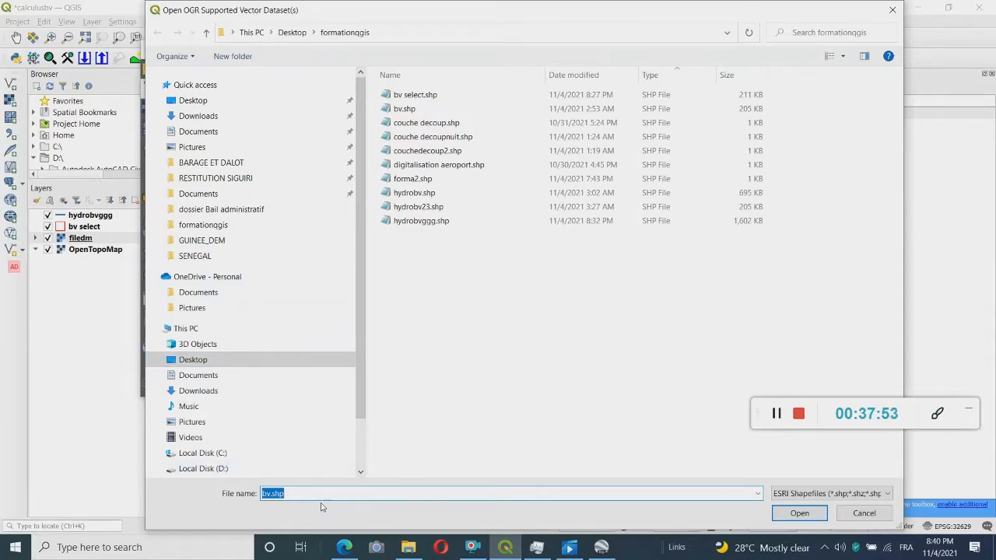
pyautogui.click(831, 493)
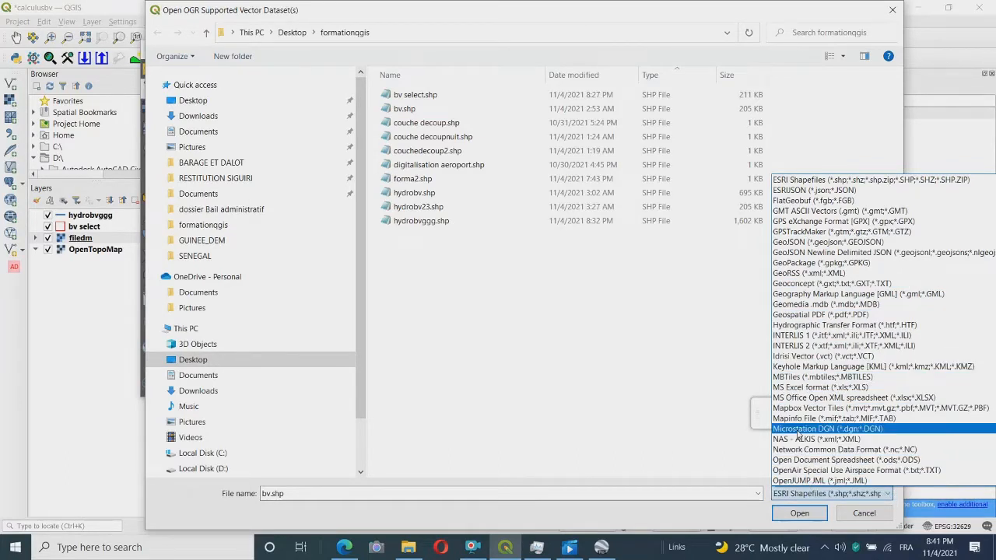
pyautogui.scroll(-6, 800, 366)
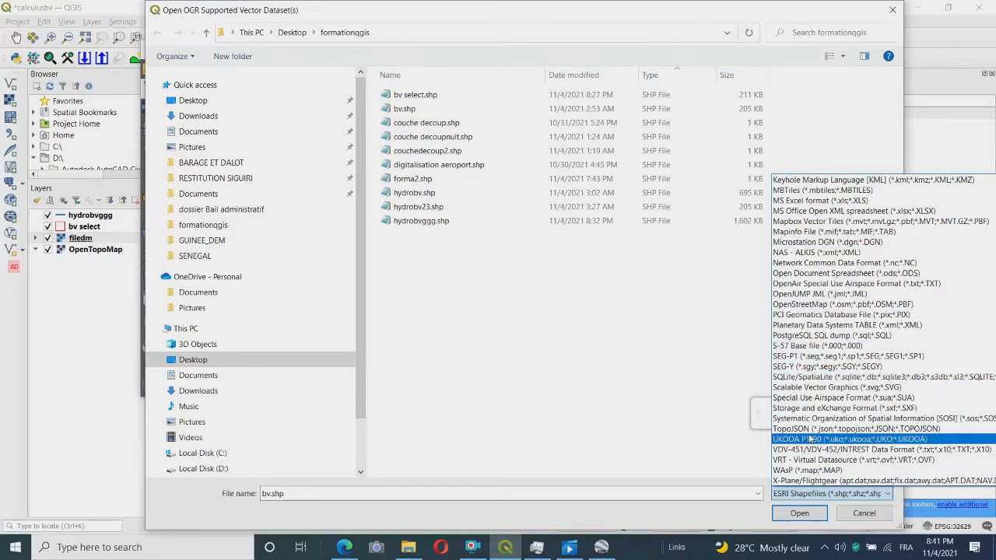
pyautogui.scroll(3, 798, 261)
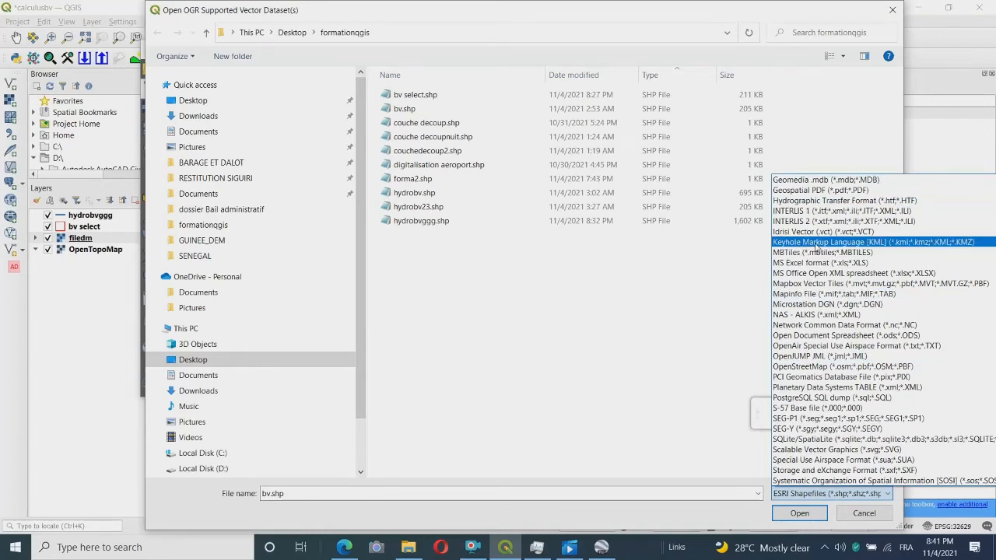
pyautogui.click(817, 242)
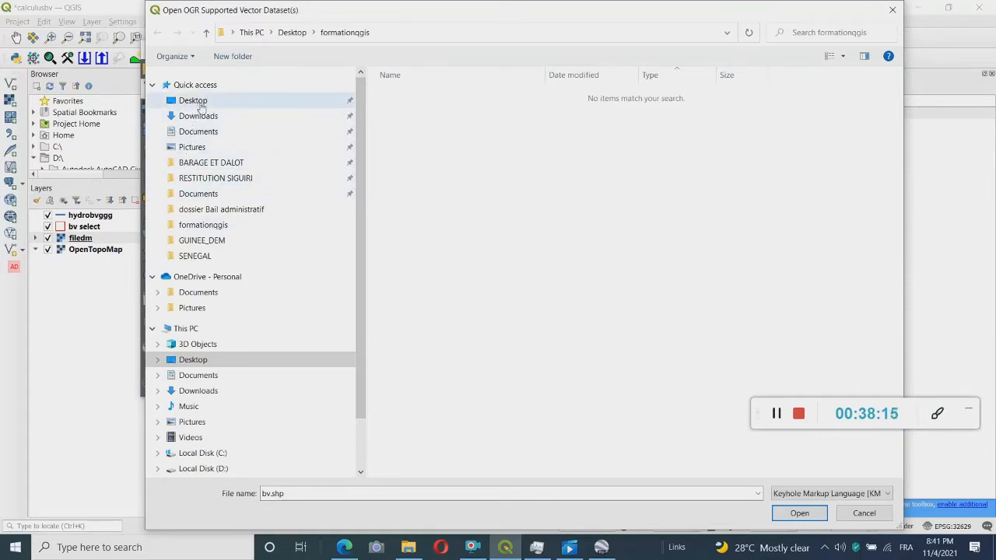
# Load point conect.kml from the SENEGAL folder as a vector layer.
pyautogui.click(195, 256)
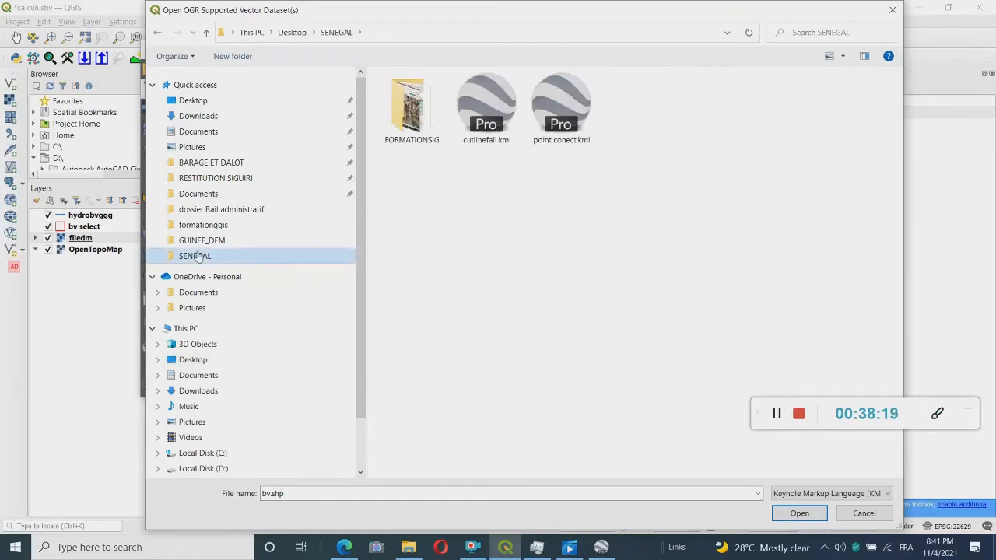
pyautogui.doubleClick(561, 111)
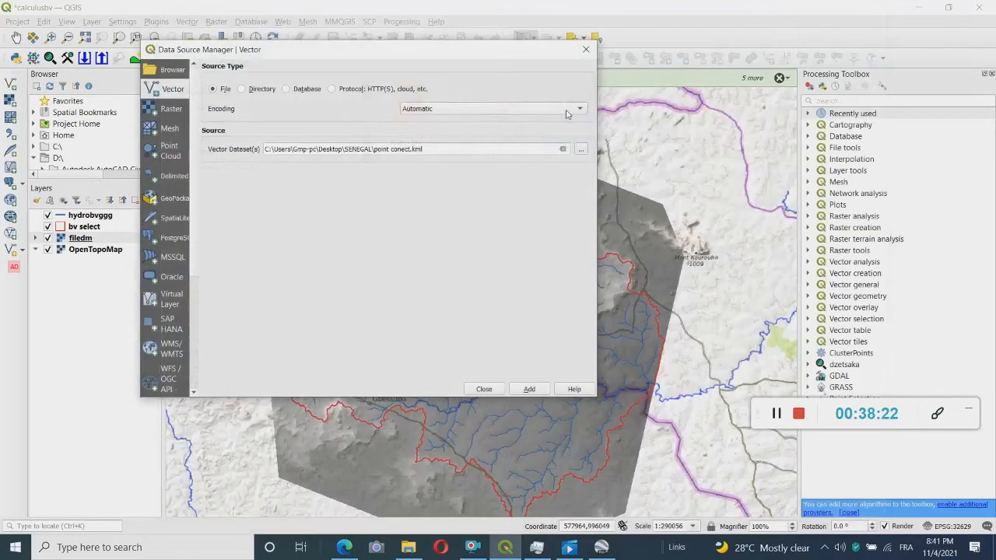
pyautogui.click(527, 389)
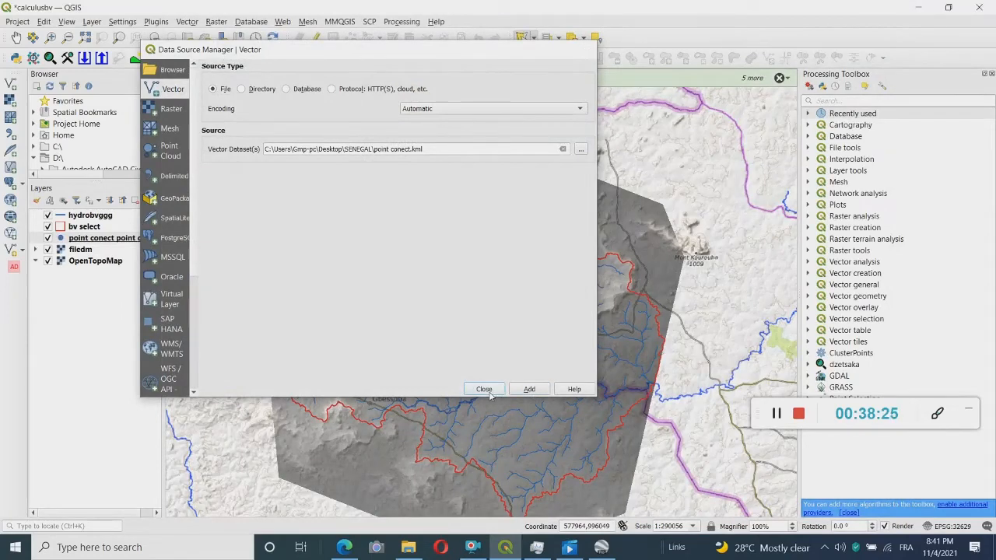
pyautogui.click(487, 391)
# Zoom to the point conect layer and examine up close where the bv select boundary crosses itself beside the point.
pyautogui.click(108, 238)
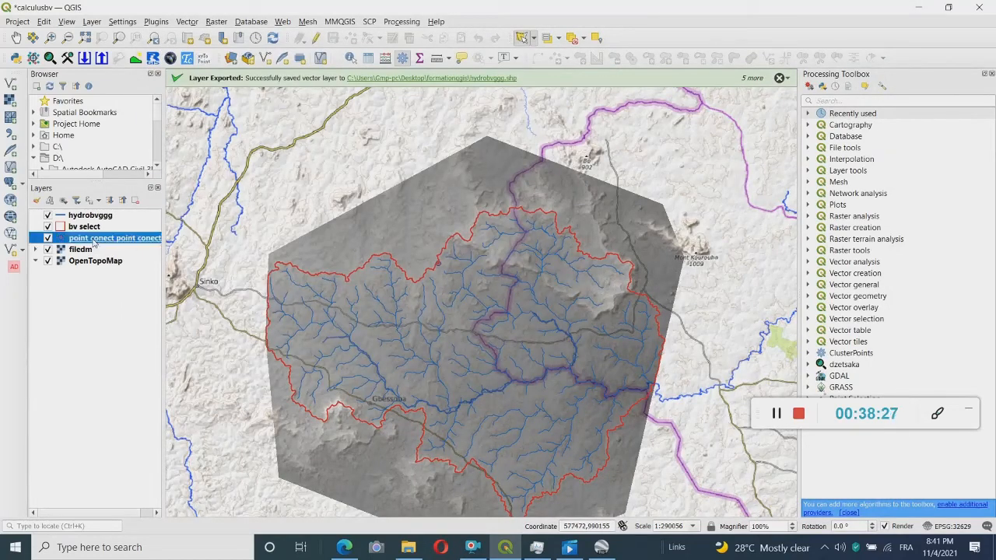
pyautogui.rightClick(109, 240)
pyautogui.click(111, 247)
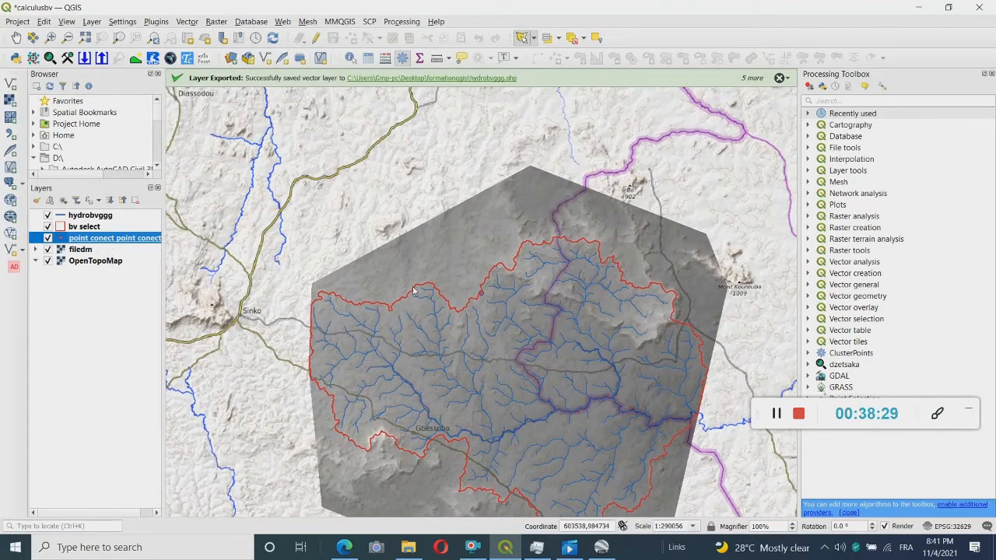
pyautogui.scroll(4, 488, 280)
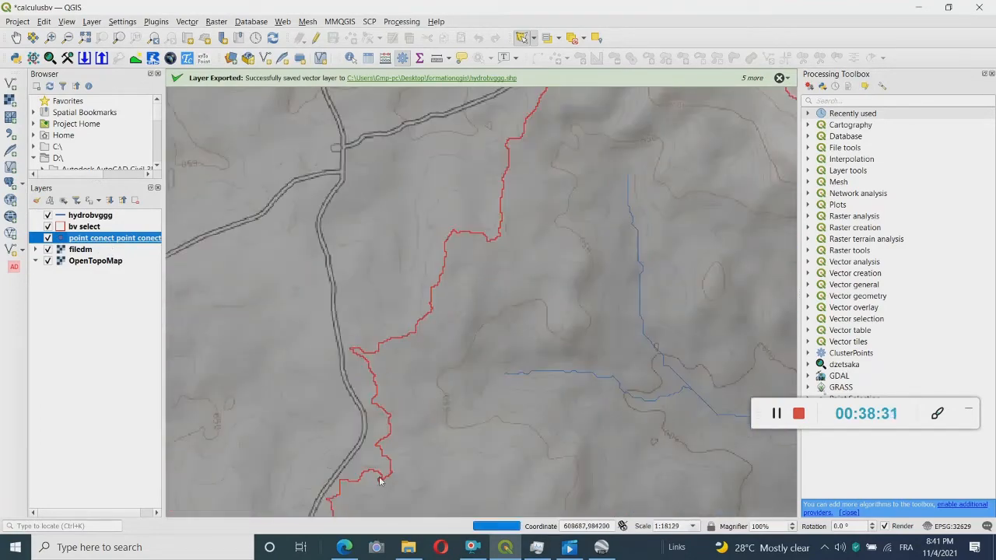
pyautogui.scroll(4, 380, 478)
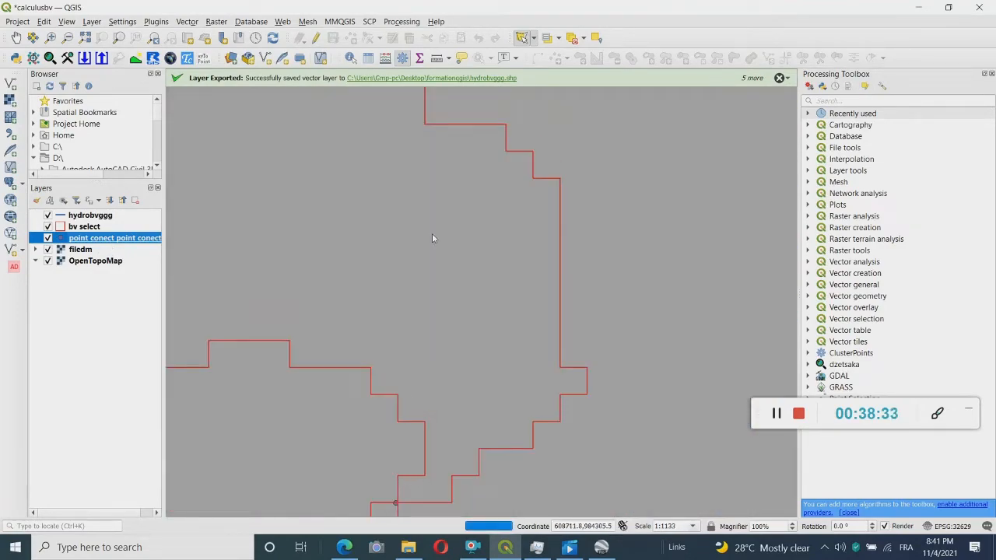
pyautogui.scroll(-1, 432, 239)
pyautogui.scroll(5, 401, 339)
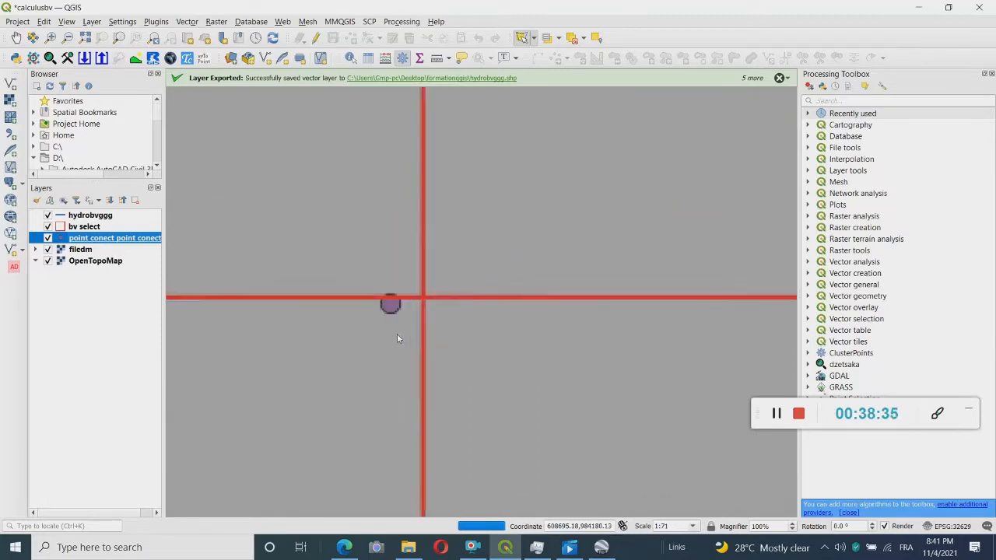
pyautogui.scroll(2, 397, 339)
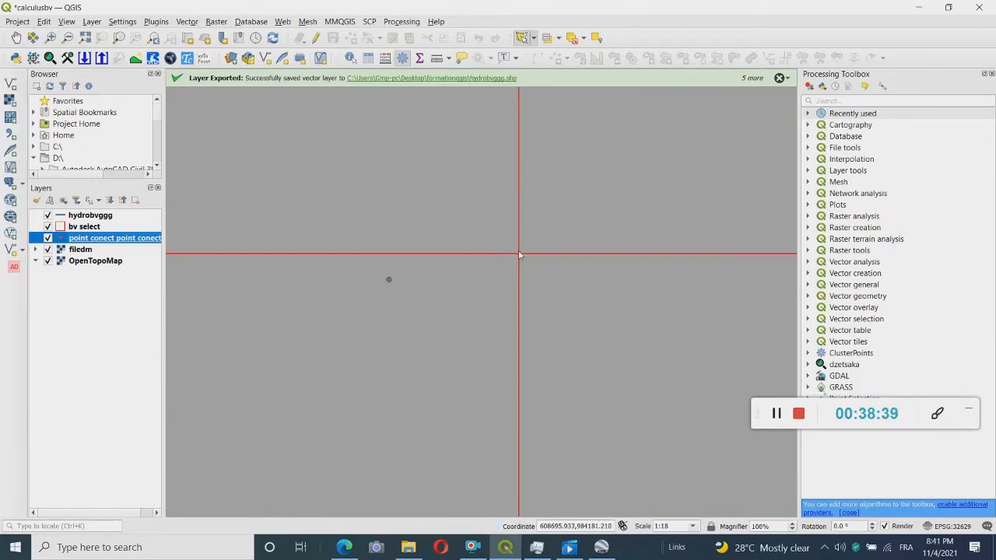
pyautogui.scroll(-4, 482, 263)
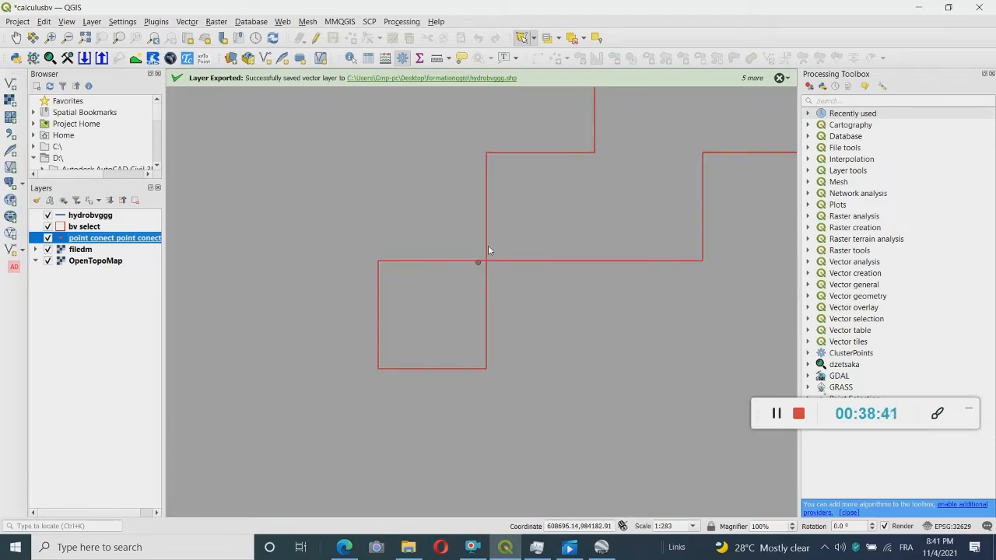
pyautogui.click(453, 260)
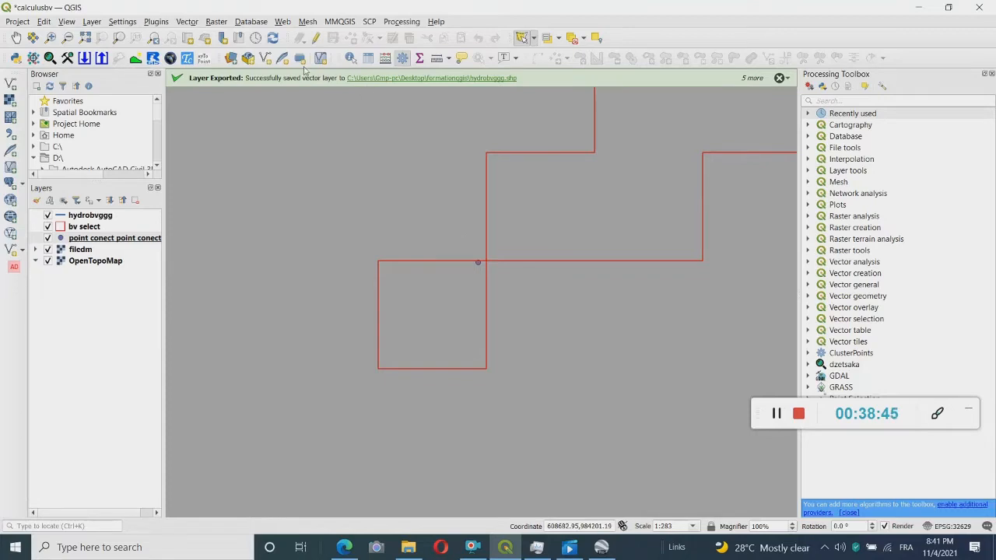
# Move the bv select vertex at the self-intersection slightly southeast to separate the crossing boundary lines, and end editing with the change saved.
pyautogui.click(94, 227)
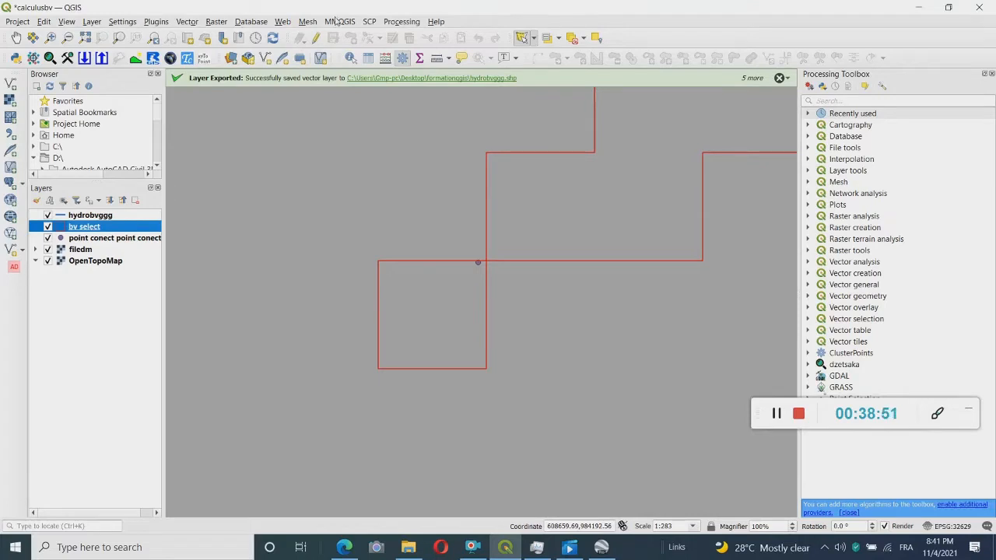
pyautogui.click(317, 39)
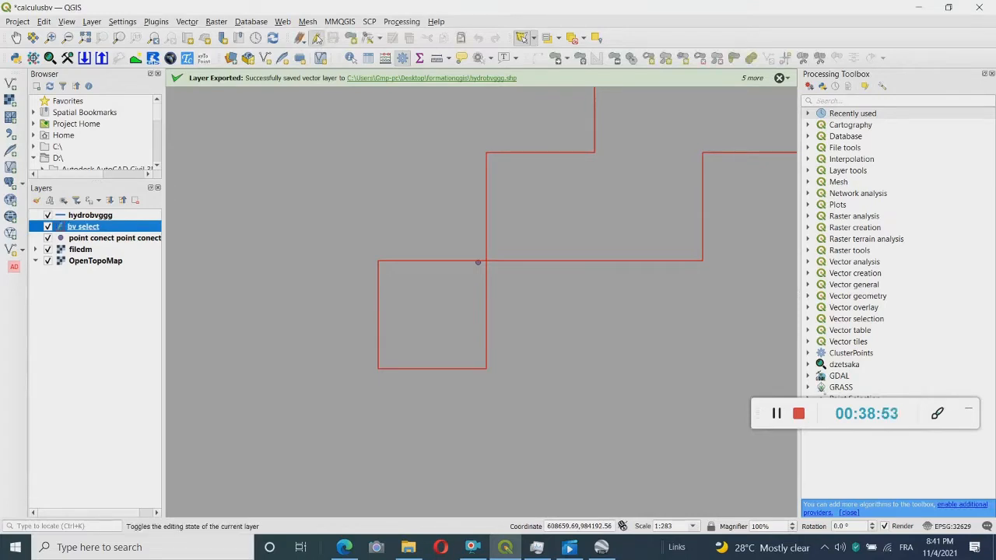
pyautogui.click(369, 39)
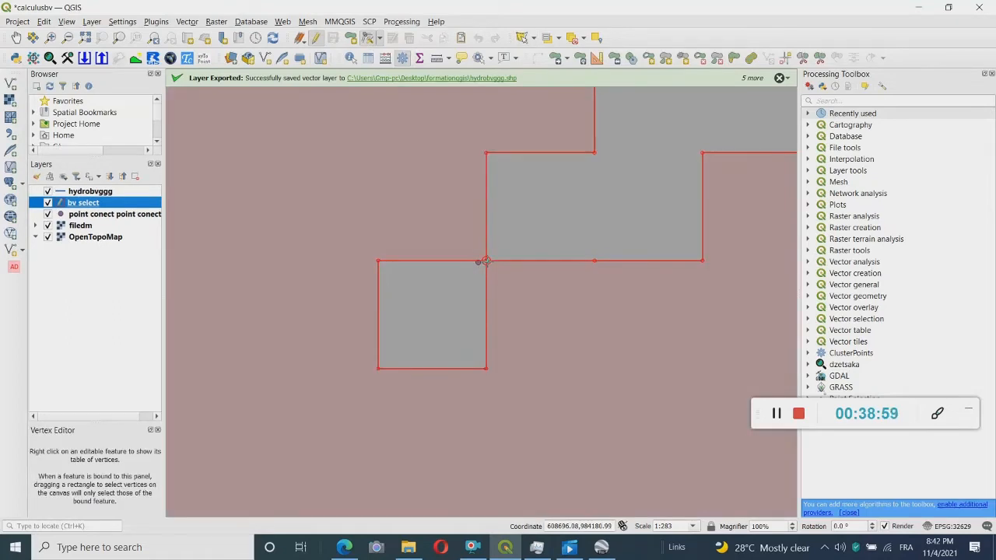
pyautogui.click(493, 266)
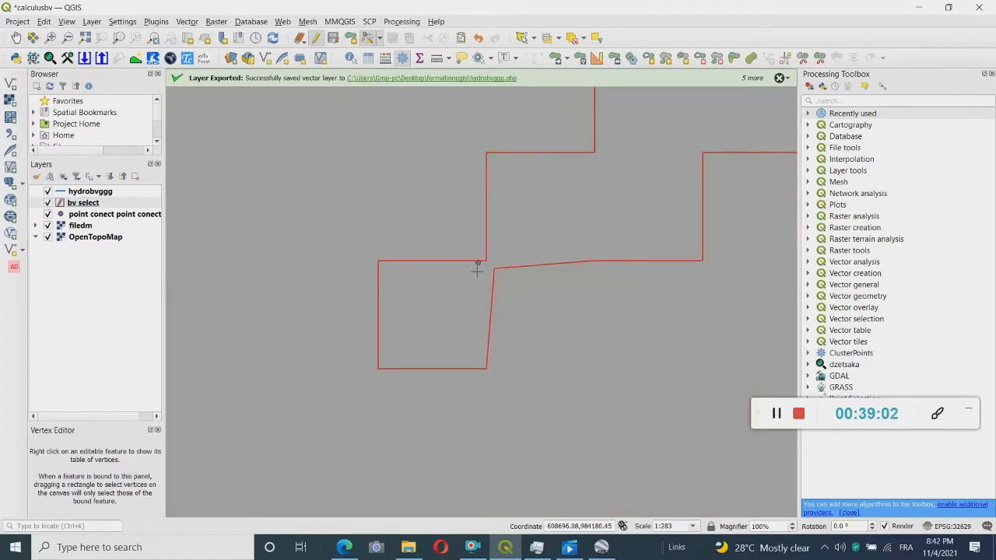
pyautogui.click(493, 269)
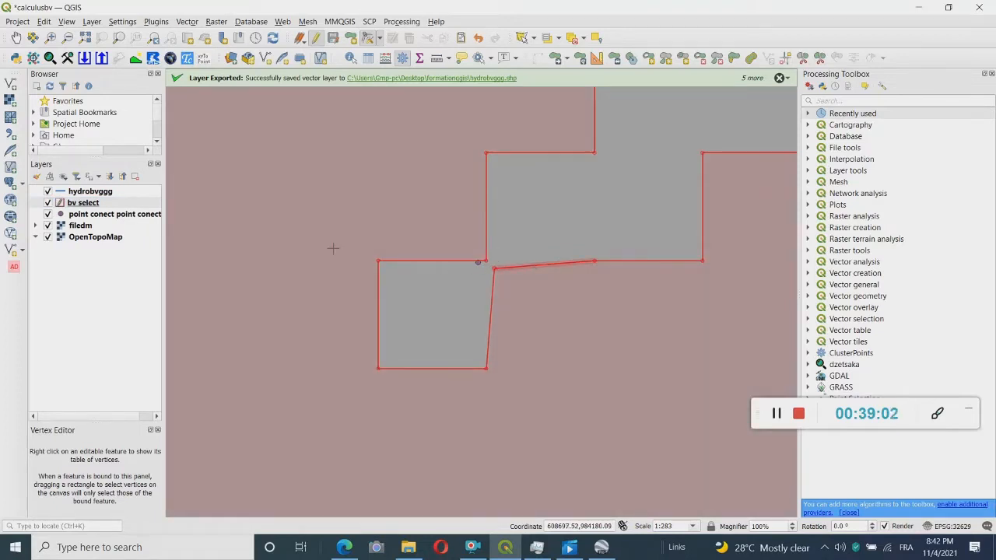
pyautogui.click(89, 204)
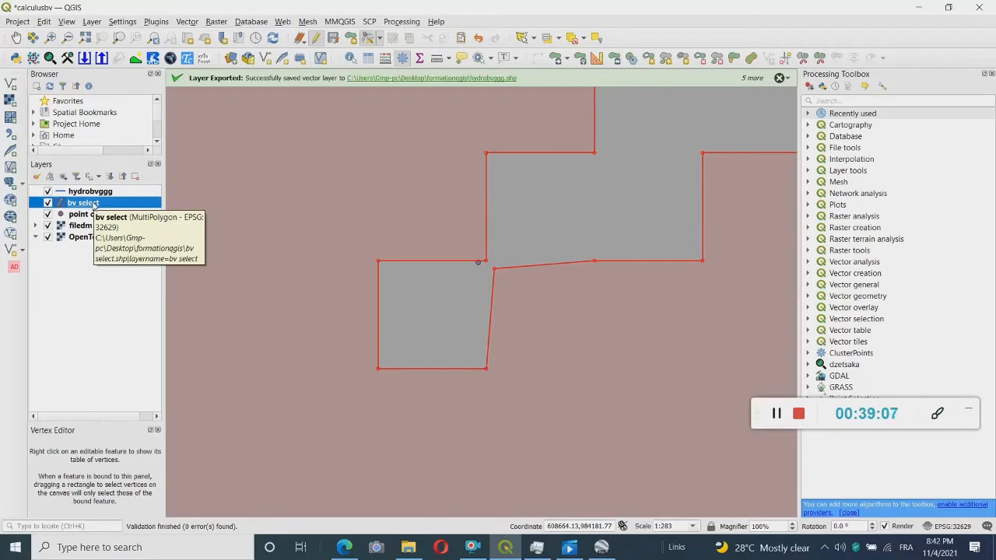
pyautogui.click(318, 40)
# Start Clip Raster by Mask Layer on the filedm raster, with bv select as the mask layer.
pyautogui.scroll(-3, 372, 189)
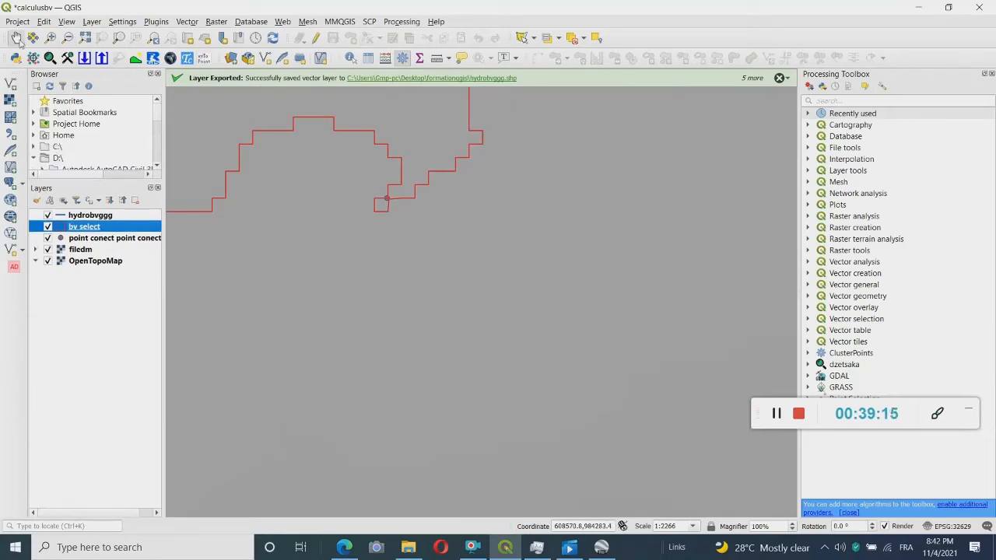
pyautogui.scroll(-2, 336, 206)
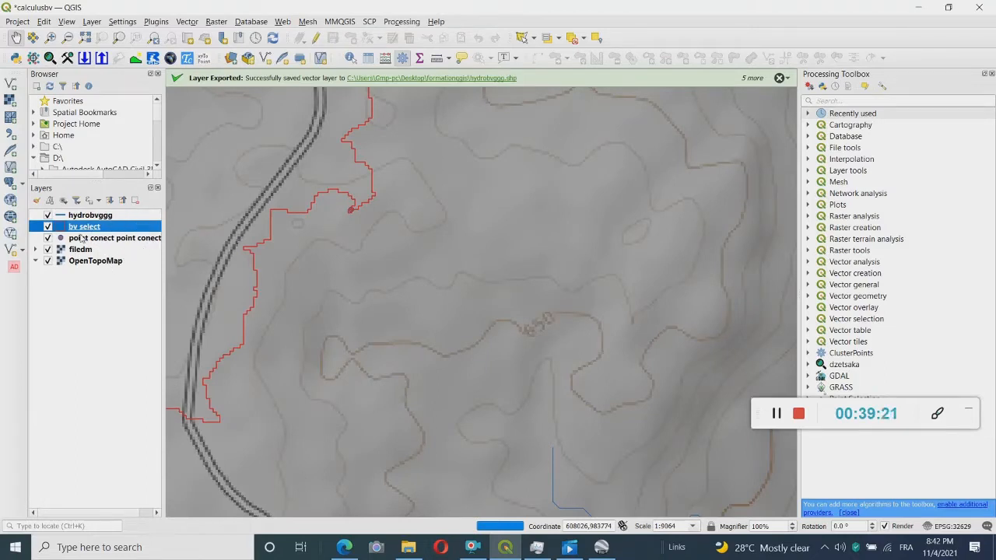
pyautogui.click(217, 21)
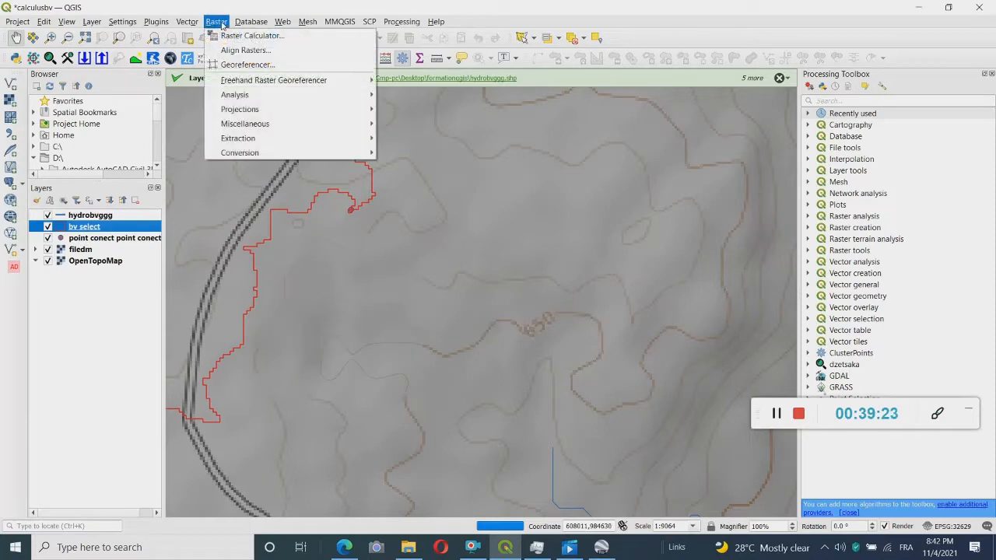
pyautogui.click(96, 314)
pyautogui.click(86, 250)
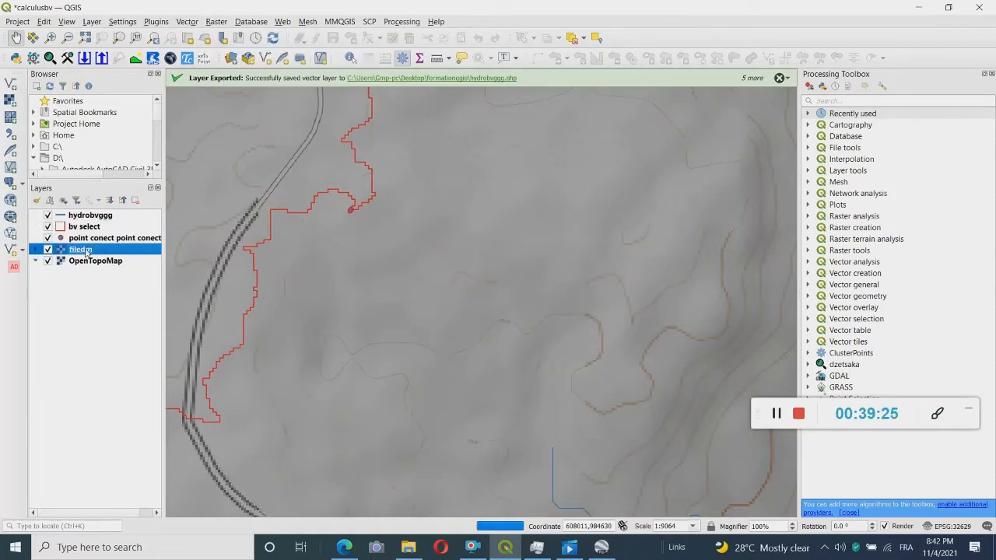
pyautogui.click(218, 21)
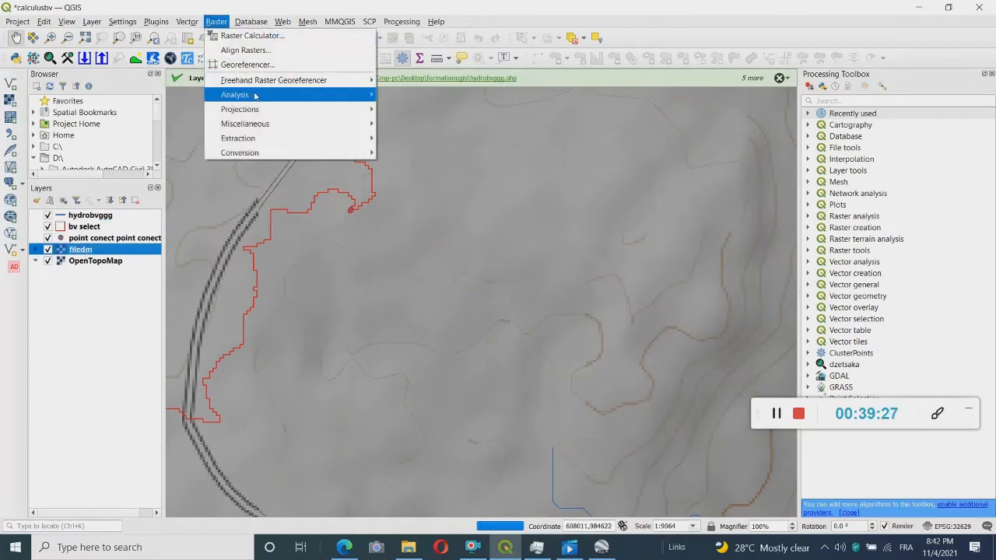
pyautogui.moveTo(263, 141)
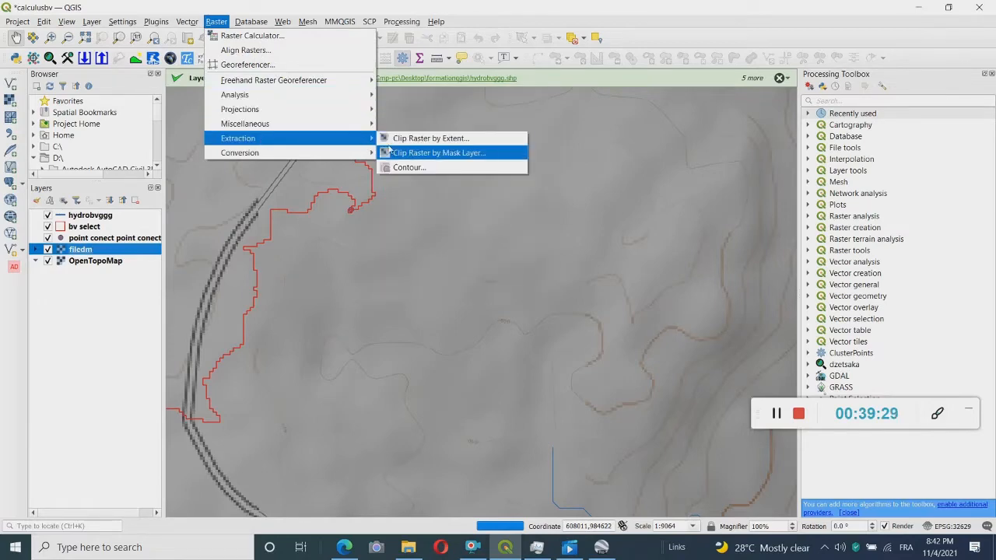
pyautogui.click(397, 152)
pyautogui.click(338, 157)
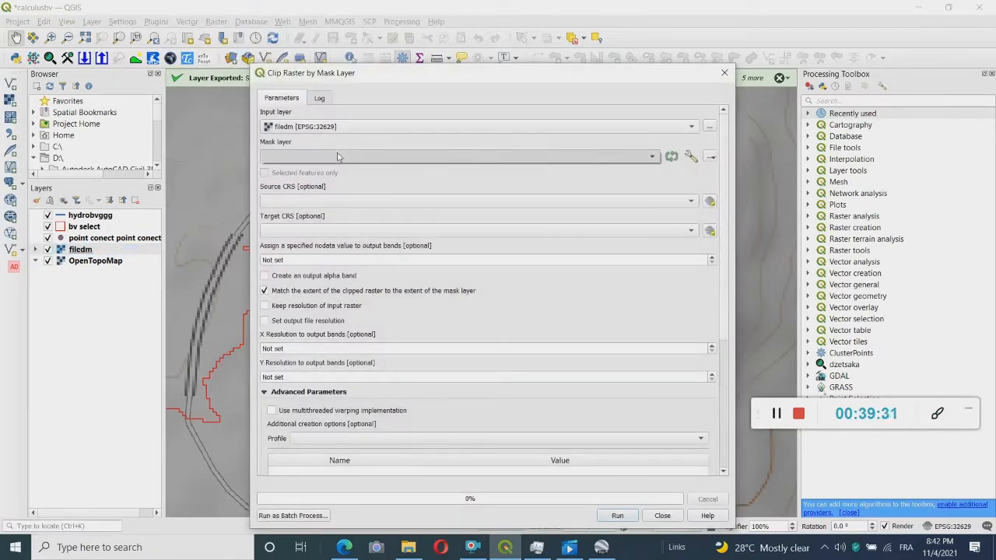
pyautogui.click(331, 159)
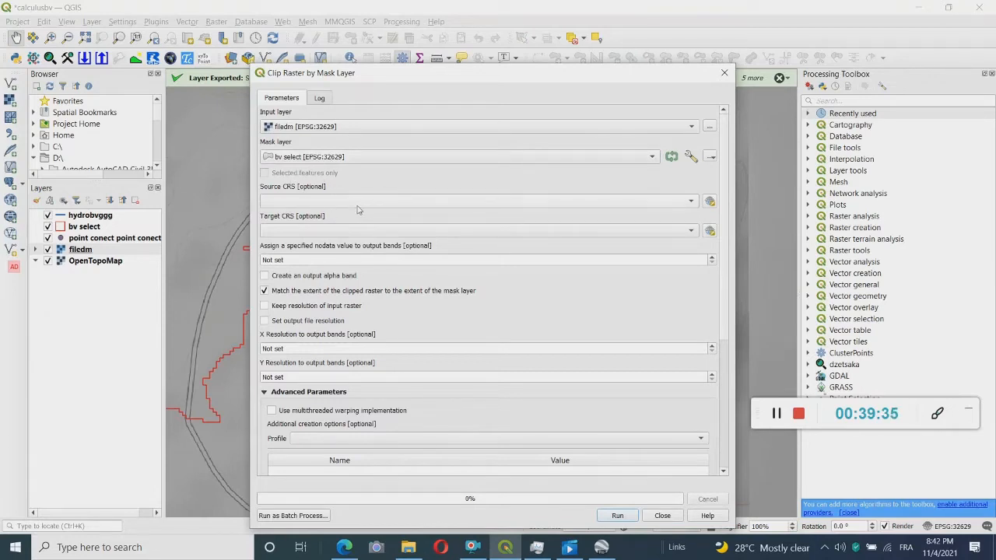
# Set the clip's target CRS to the project CRS EPSG:32629 - WGS 84 / UTM zone 29N, run it and close the tool.
pyautogui.click(349, 231)
pyautogui.click(357, 246)
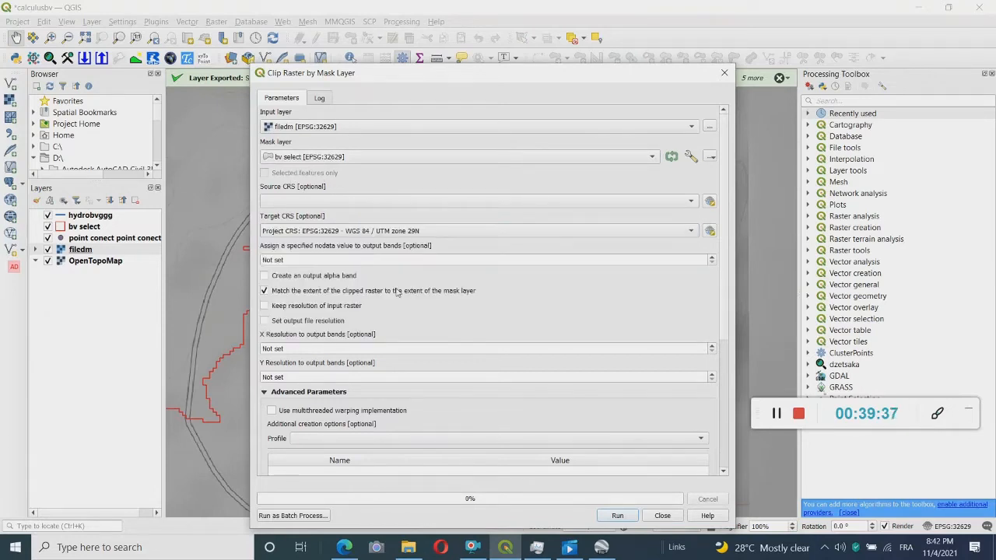
pyautogui.moveTo(633, 83); pyautogui.dragTo(605, 24)
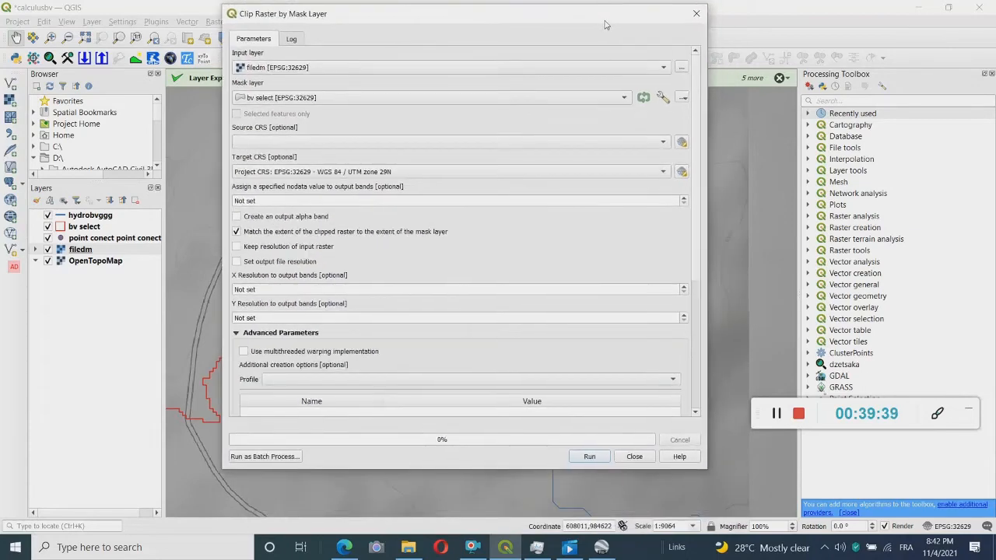
pyautogui.click(589, 457)
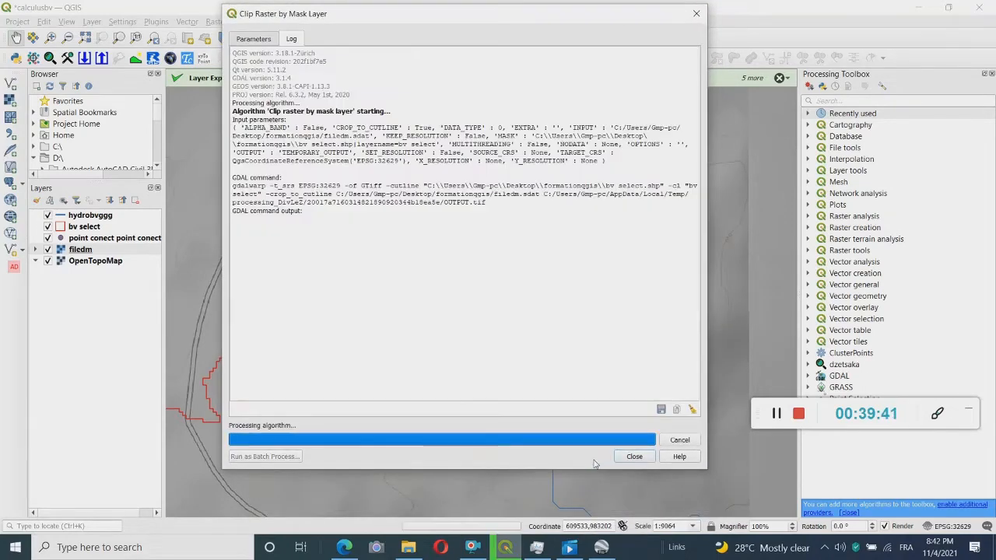
pyautogui.click(696, 13)
# Compare the Clipped (mask) raster with the bv select boundary and the original filedm raster by toggling the visibility of both rasters.
pyautogui.scroll(-5, 413, 331)
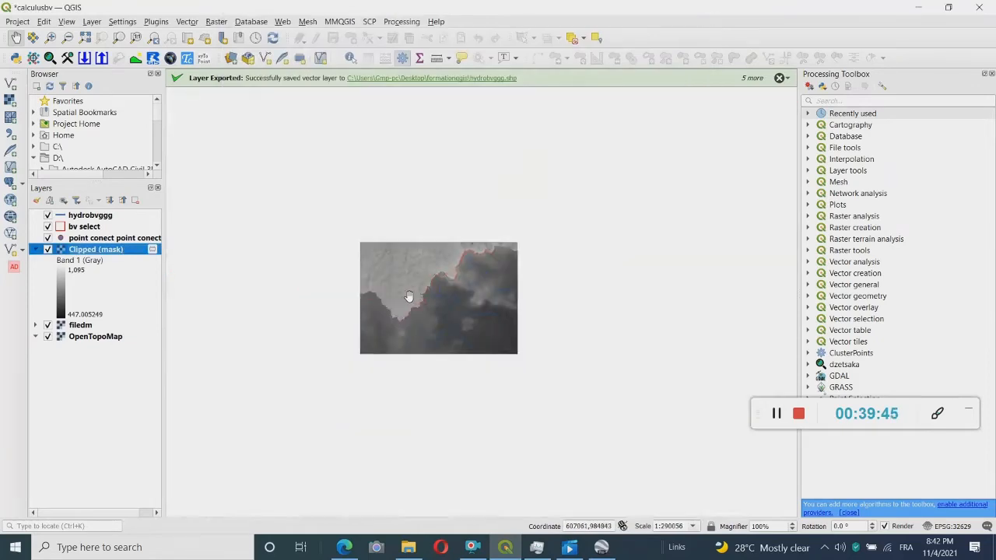
pyautogui.scroll(-1, 414, 298)
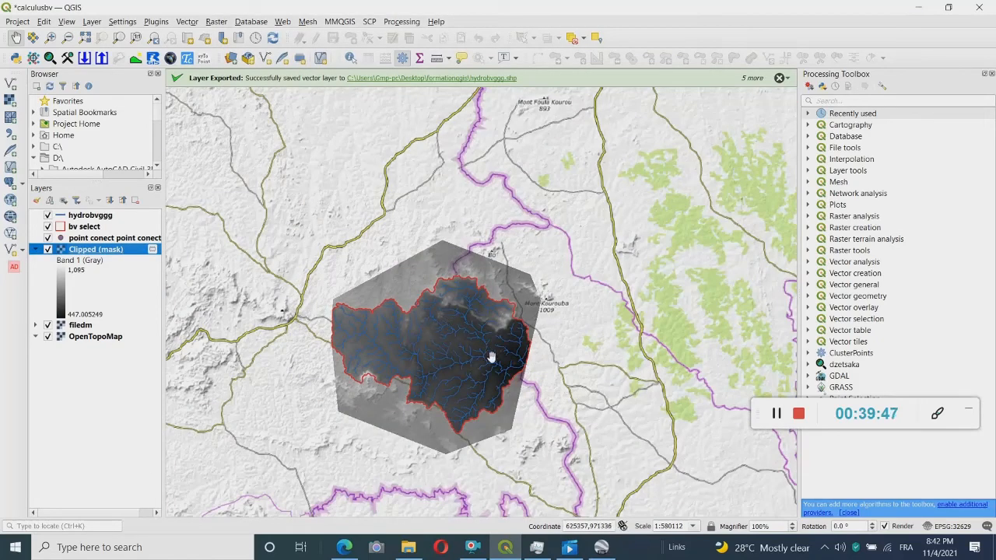
pyautogui.scroll(1, 491, 357)
pyautogui.moveTo(303, 319); pyautogui.dragTo(348, 286)
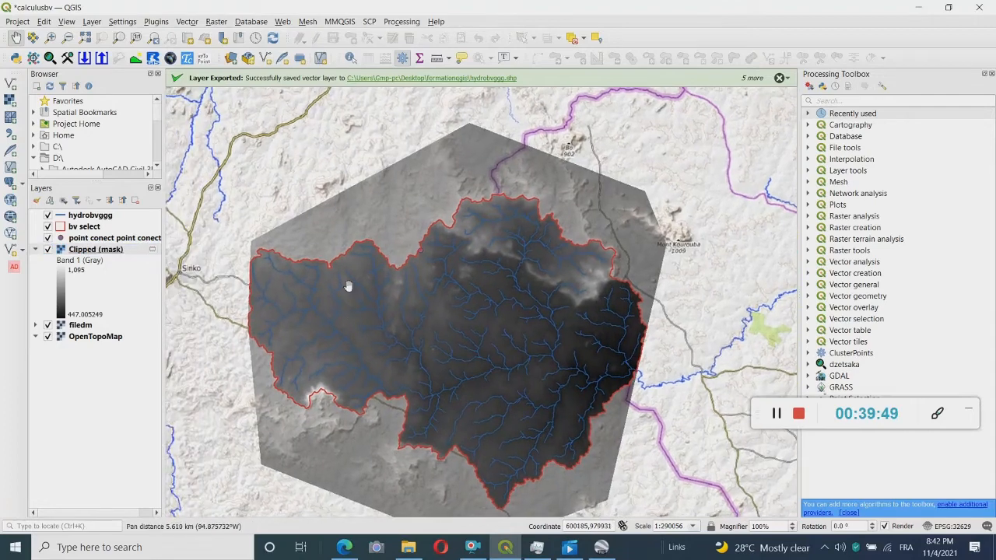
pyautogui.click(47, 250)
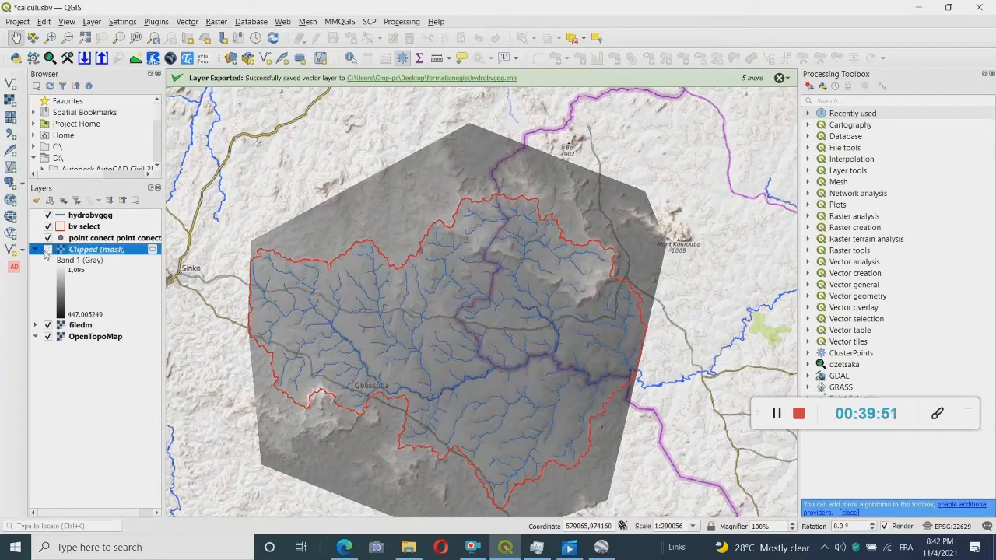
pyautogui.click(48, 249)
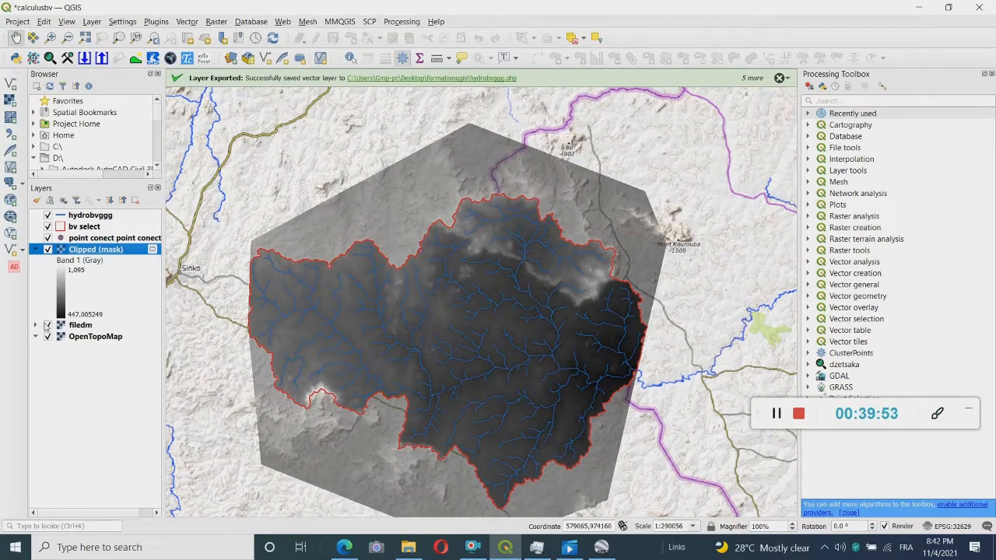
pyautogui.click(48, 326)
pyautogui.click(47, 325)
# Remove the original filedm raster layer from the project.
pyautogui.click(73, 326)
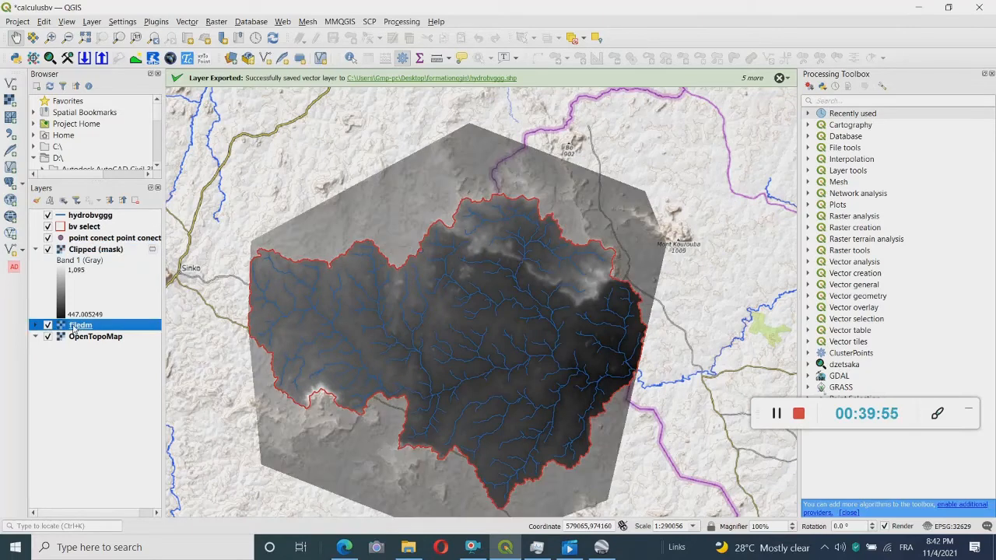
pyautogui.click(136, 200)
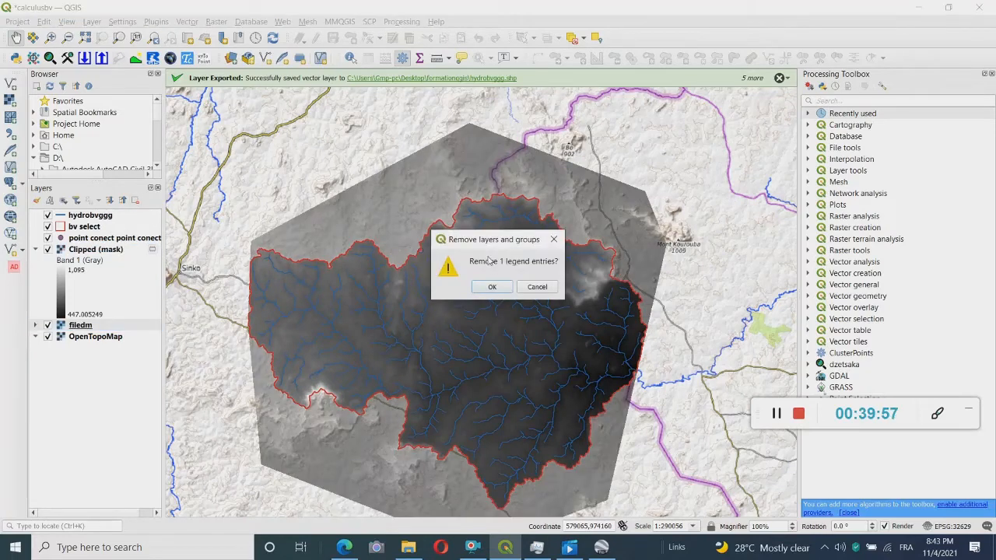
pyautogui.click(493, 287)
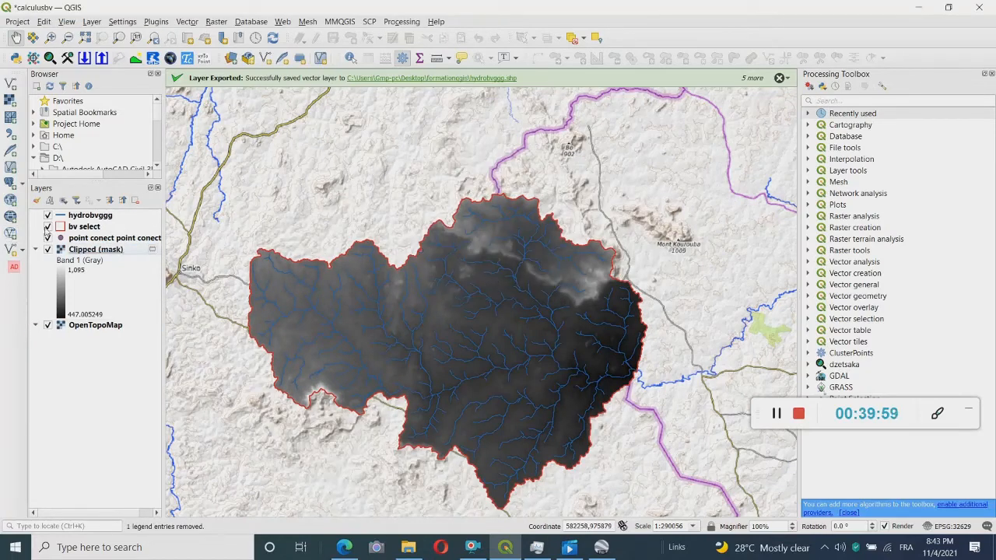
# Export the Clipped (mask) raster as GeoTIFF rastformat.tif in the formationqgis folder, with CRS EPSG:32629, and add it to the map.
pyautogui.rightClick(110, 252)
pyautogui.moveTo(156, 463)
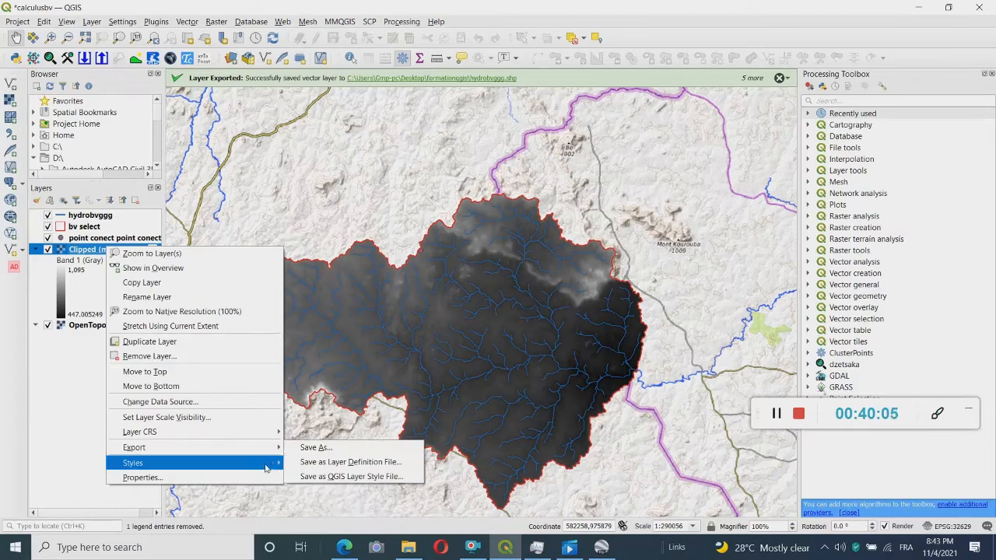
pyautogui.moveTo(273, 453)
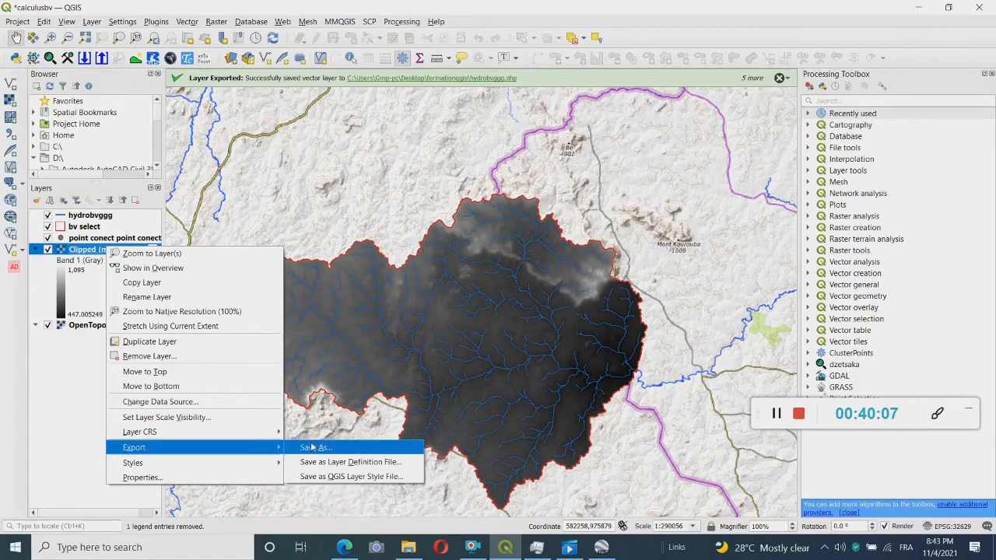
pyautogui.click(311, 448)
pyautogui.click(522, 150)
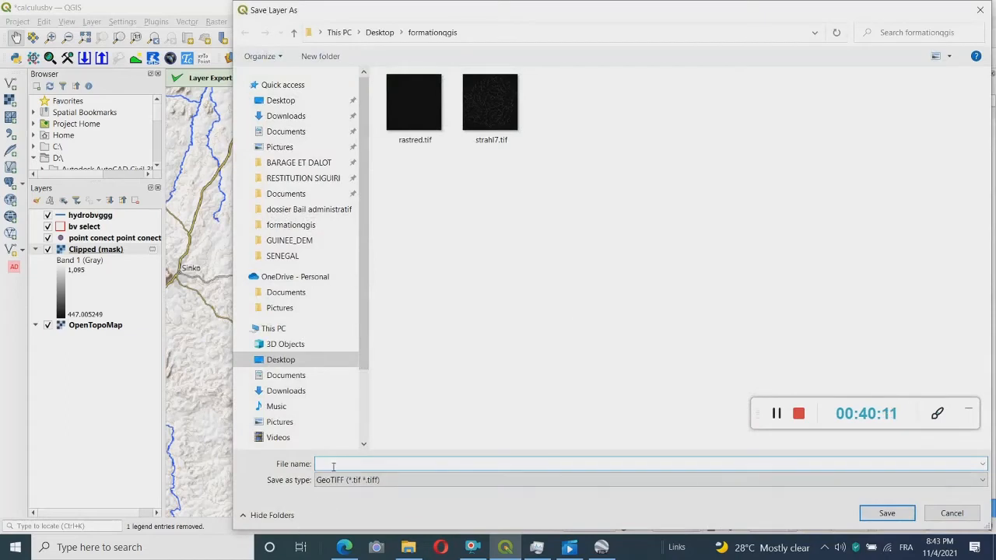
pyautogui.write('rast')
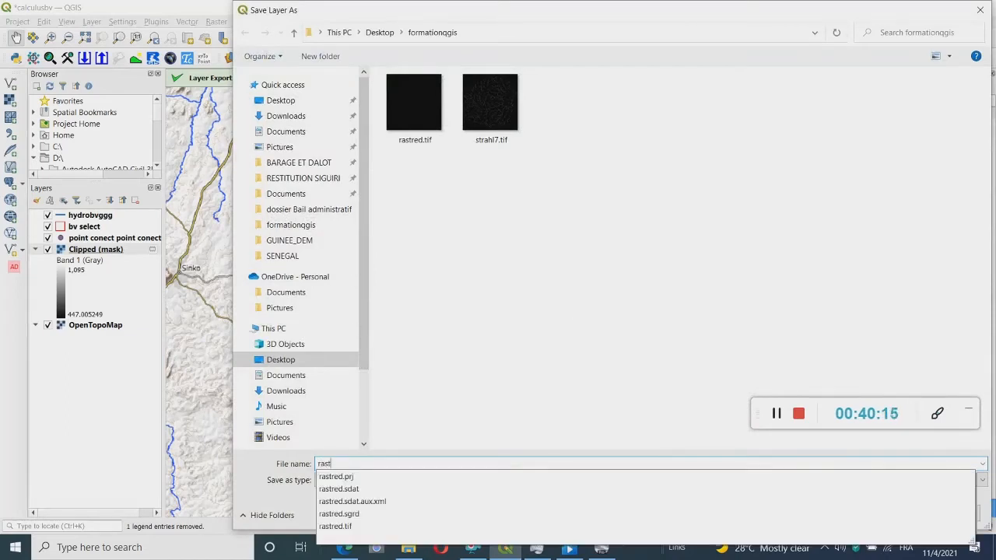
pyautogui.write('format')
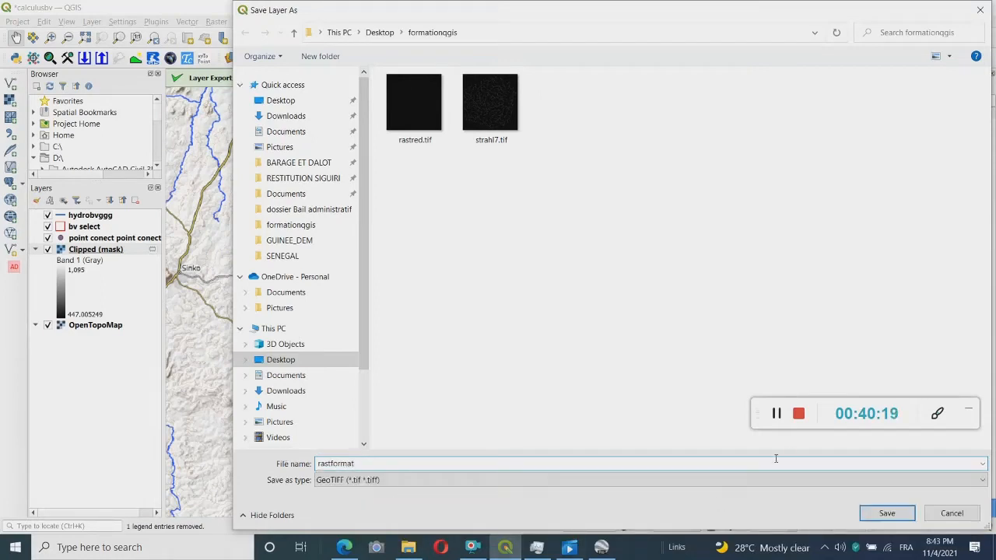
pyautogui.click(892, 518)
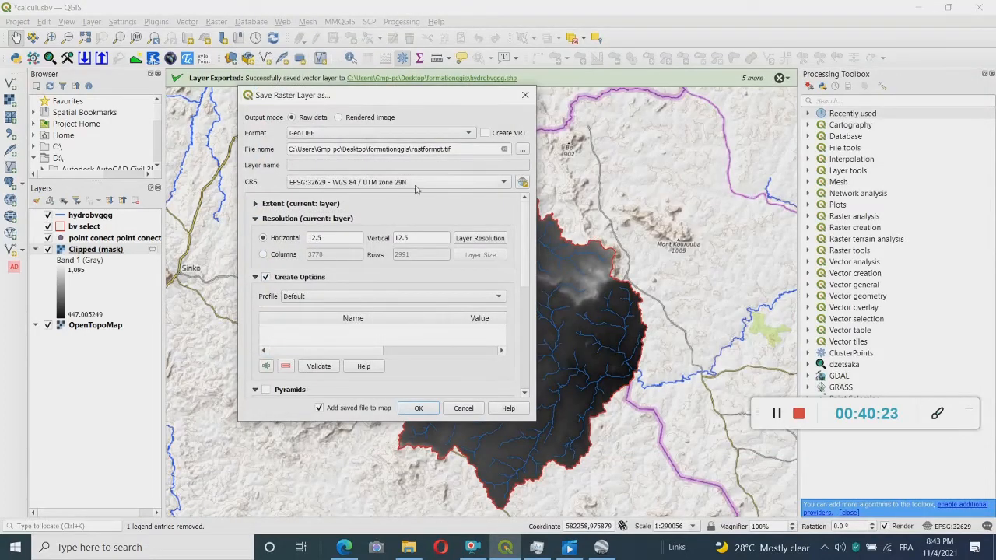
pyautogui.click(418, 408)
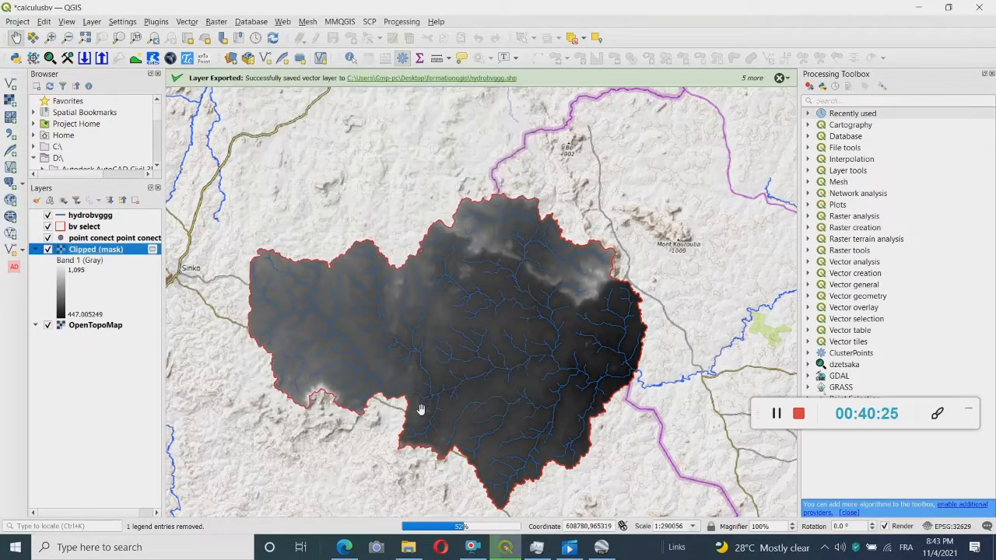
# Remove the temporary Clipped (mask) layer from the project.
pyautogui.click(81, 264)
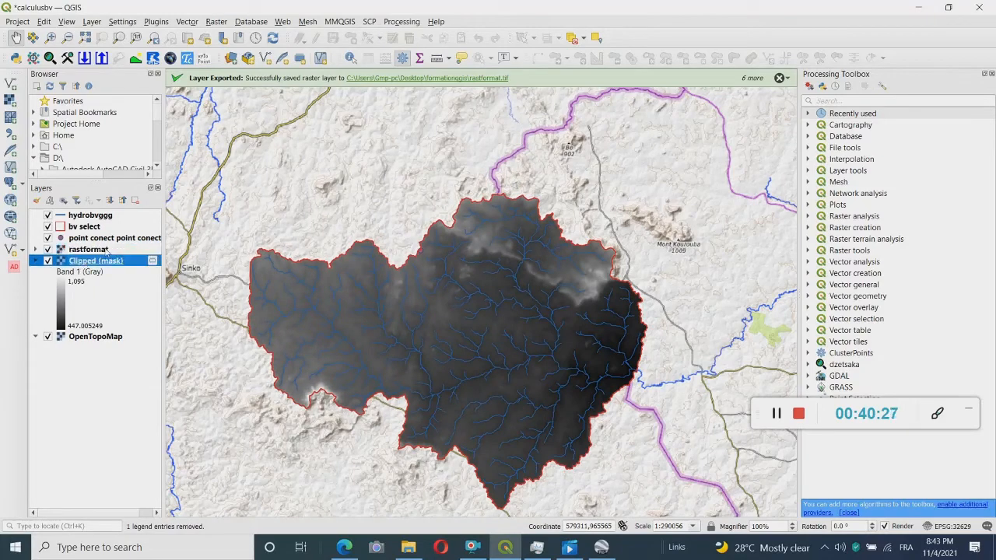
pyautogui.click(134, 202)
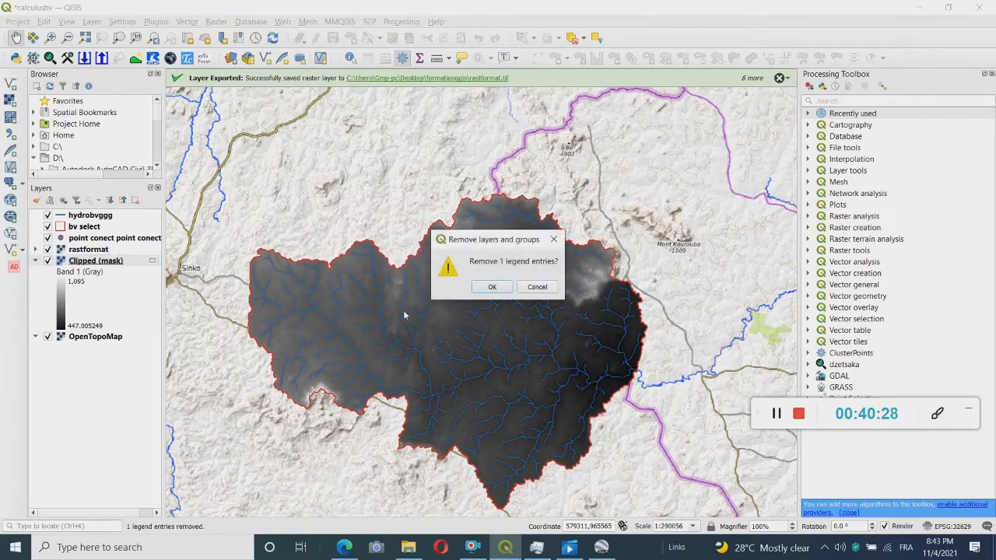
pyautogui.click(494, 286)
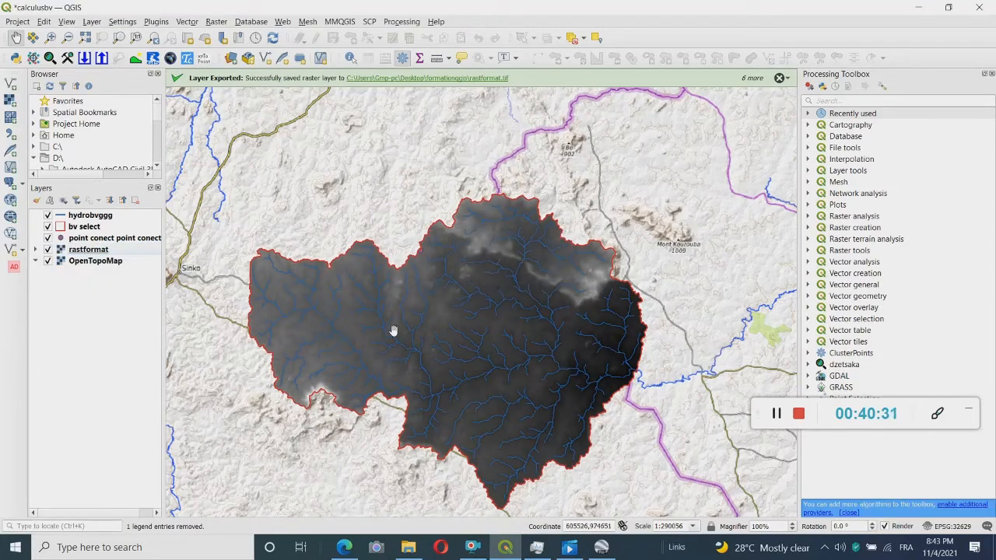
# Examine the rastformat raster and the hydrobvggg streams within the bv select watershed, both up close and as a whole.
pyautogui.scroll(2, 552, 338)
pyautogui.scroll(-2, 552, 338)
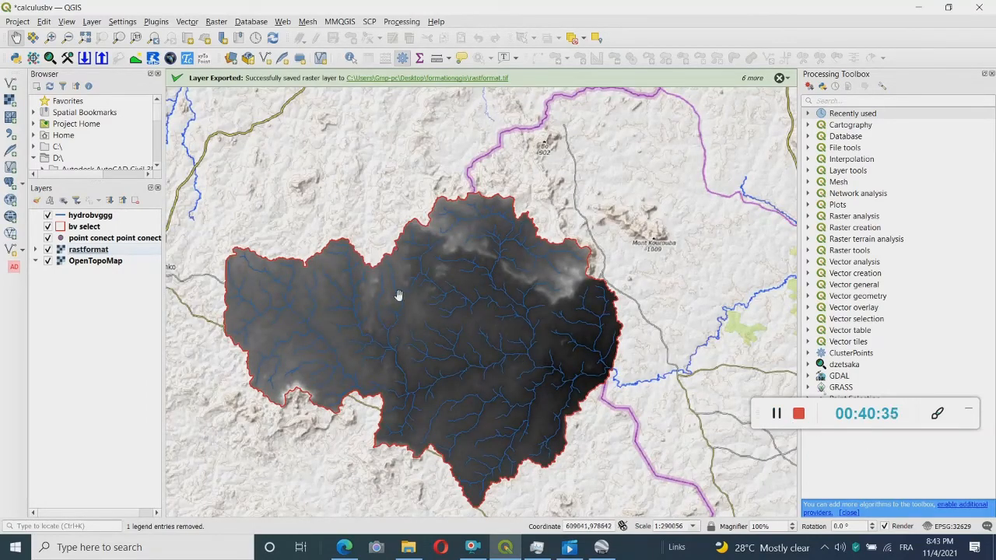
pyautogui.moveTo(400, 288); pyautogui.dragTo(412, 271)
pyautogui.scroll(1, 256, 245)
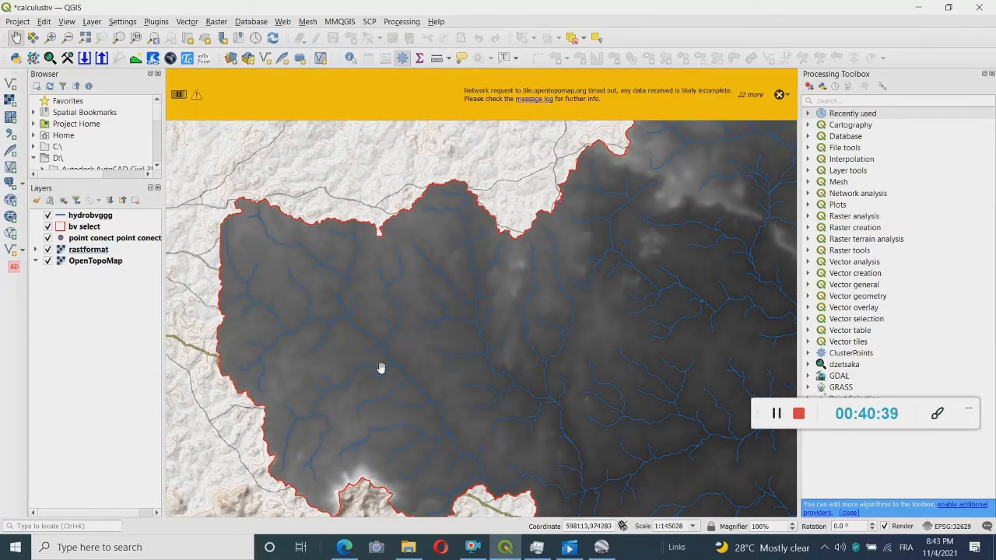
pyautogui.moveTo(382, 366); pyautogui.dragTo(293, 347)
pyautogui.scroll(-1, 291, 347)
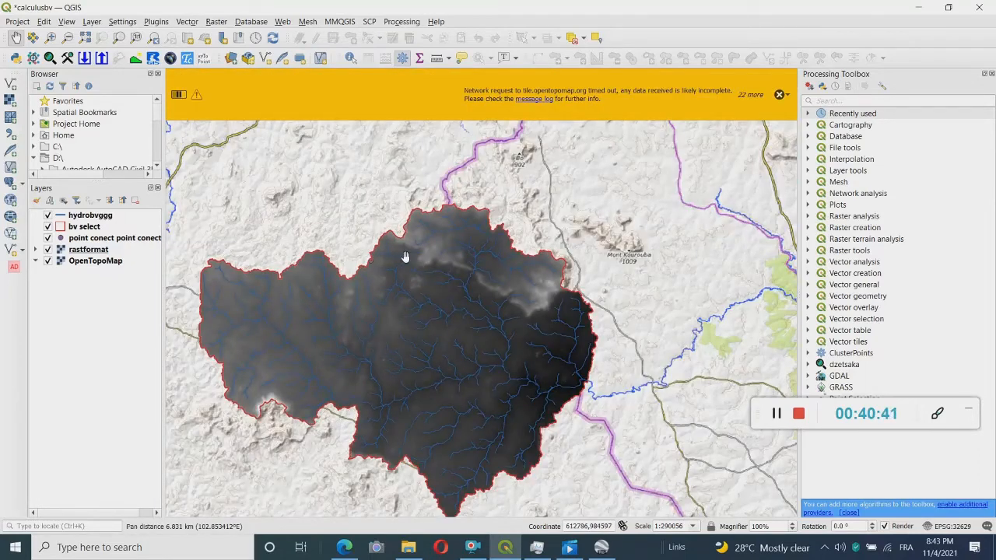
pyautogui.scroll(1, 352, 355)
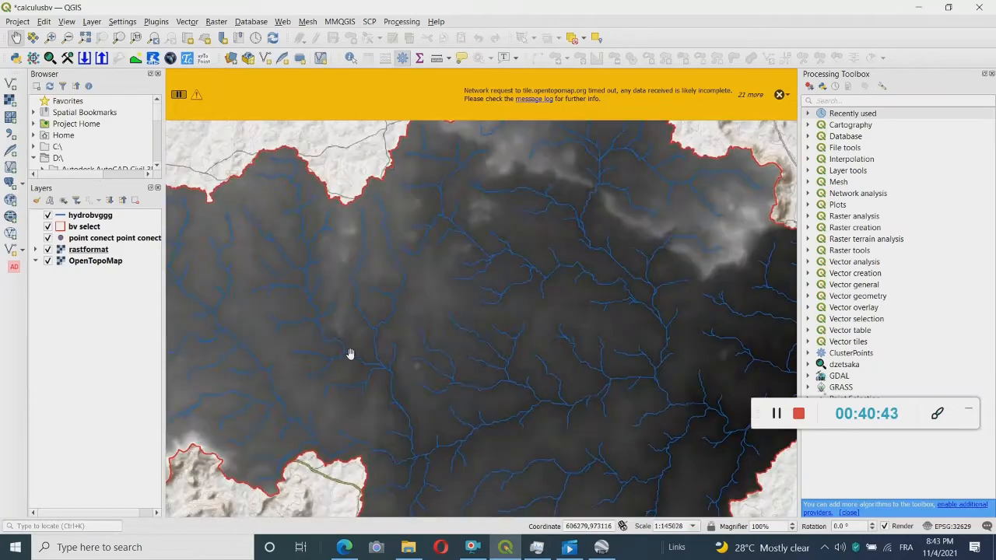
pyautogui.scroll(-1, 316, 365)
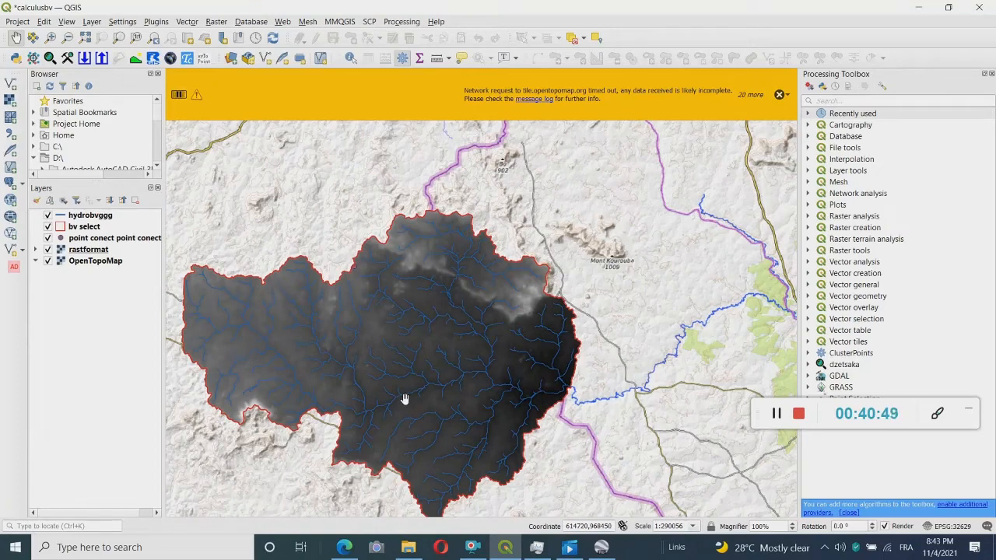
# Hide the rastformat layer to view the hydrobvggg streams over the OpenTopoMap basemap.
pyautogui.click(48, 249)
pyautogui.scroll(1, 416, 358)
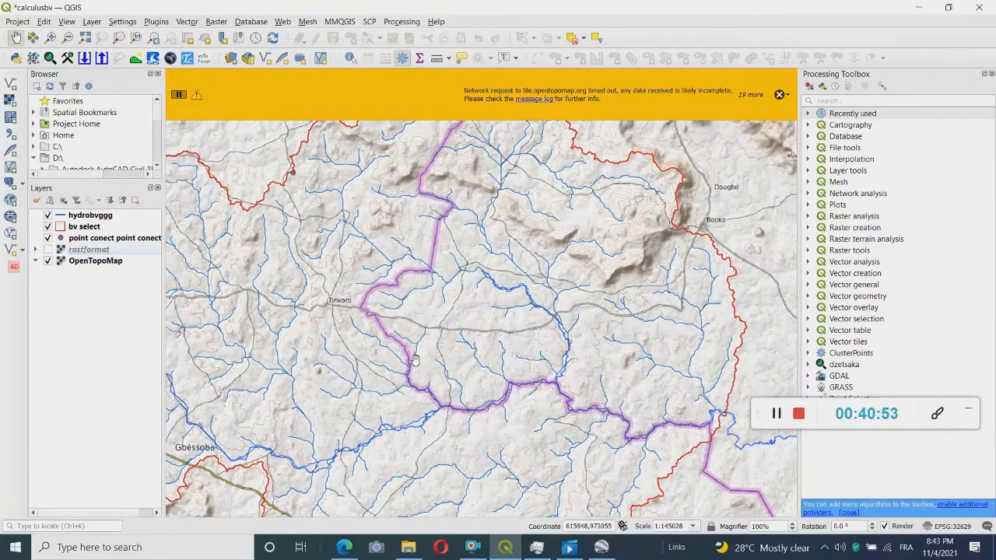
# Show the rastformat layer again, then duplicate it and turn on the copy's visibility.
pyautogui.scroll(-1, 416, 358)
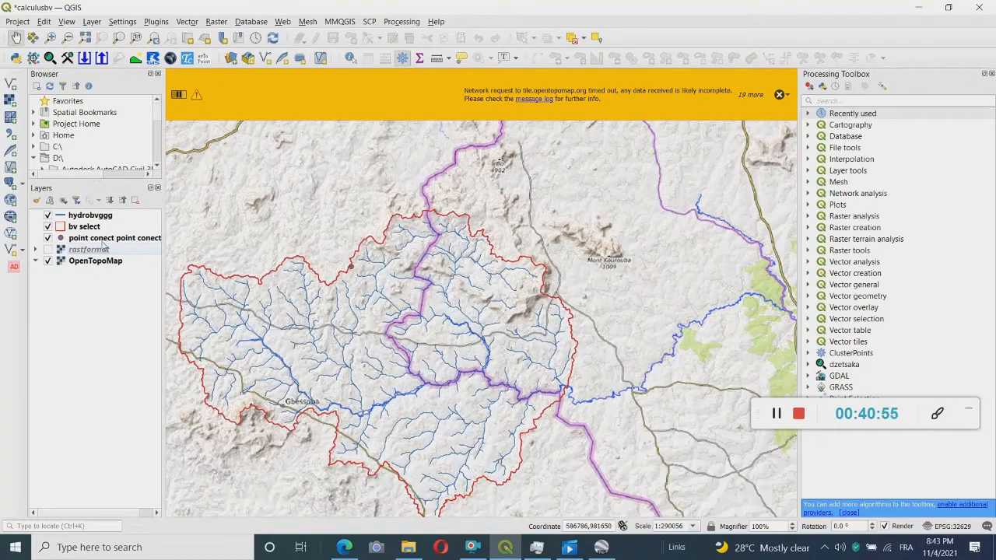
pyautogui.click(48, 249)
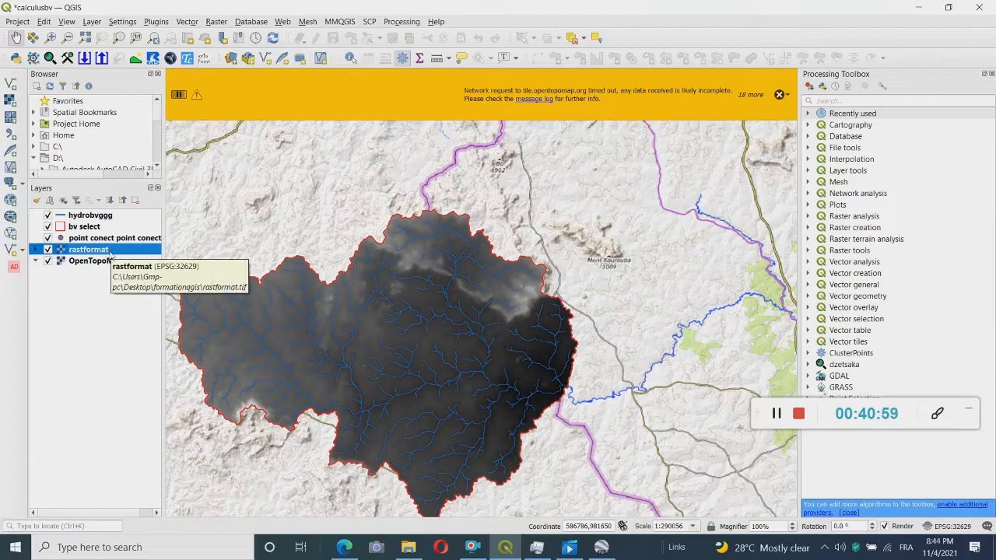
pyautogui.rightClick(112, 255)
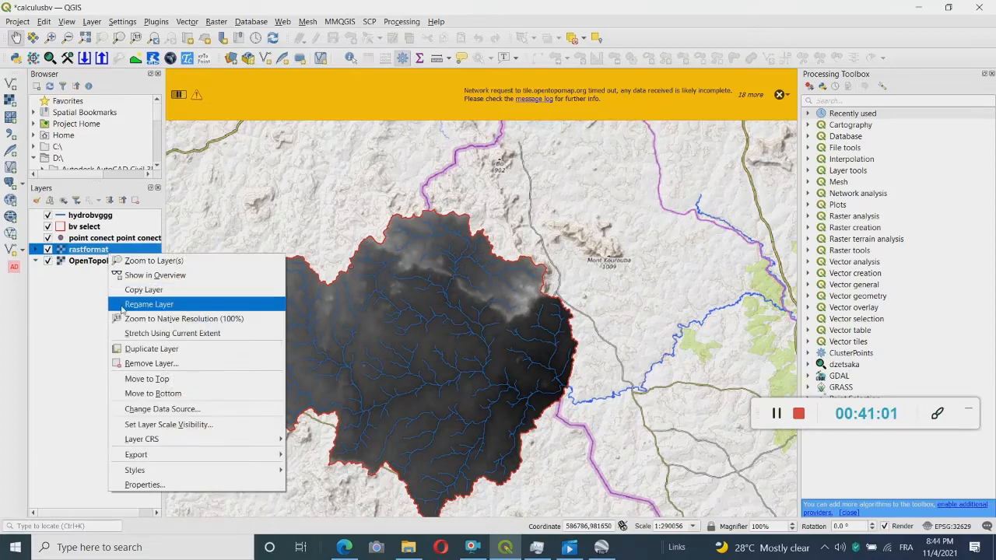
pyautogui.click(136, 350)
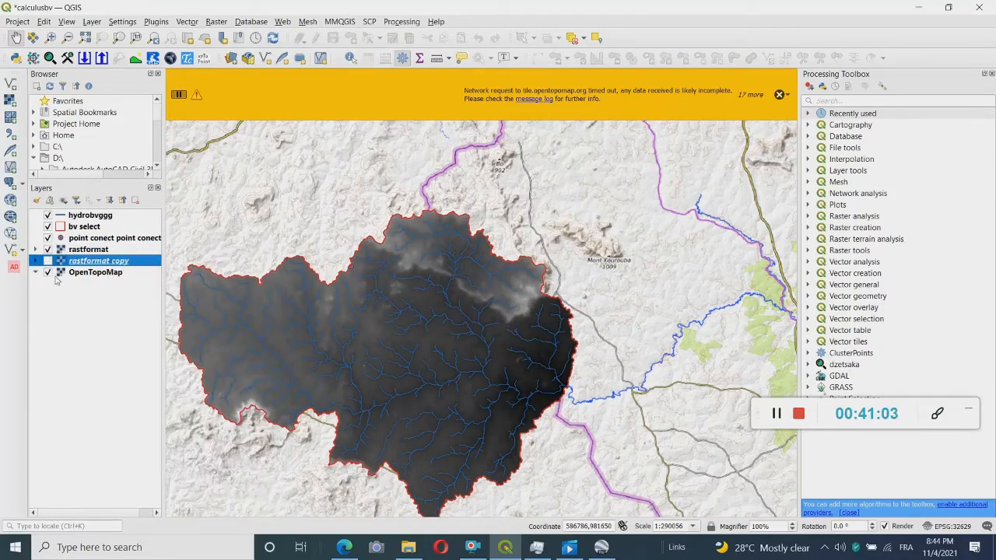
pyautogui.click(48, 261)
# Render the rastformat copy layer as a Hillshade with a Z factor of 2.
pyautogui.rightClick(87, 260)
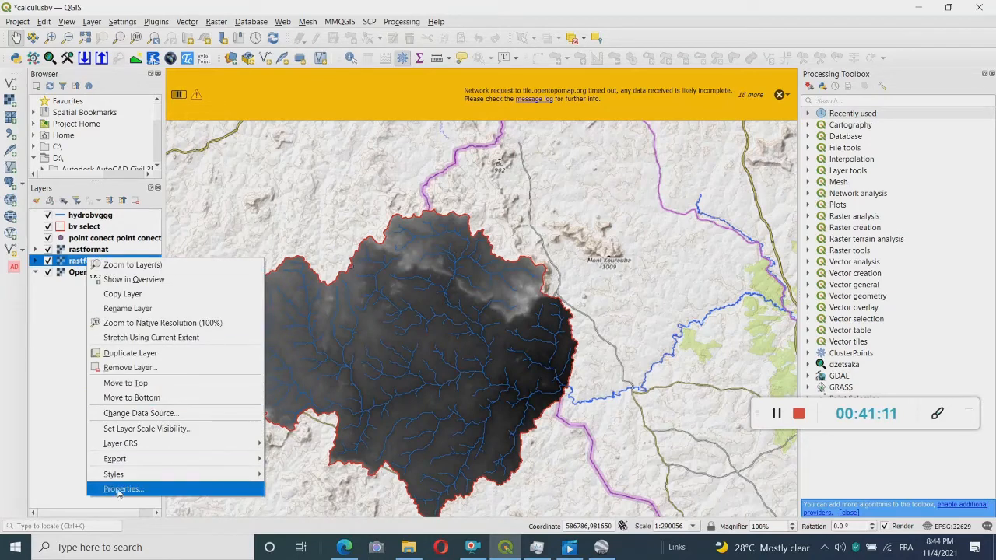
pyautogui.click(116, 490)
pyautogui.click(420, 87)
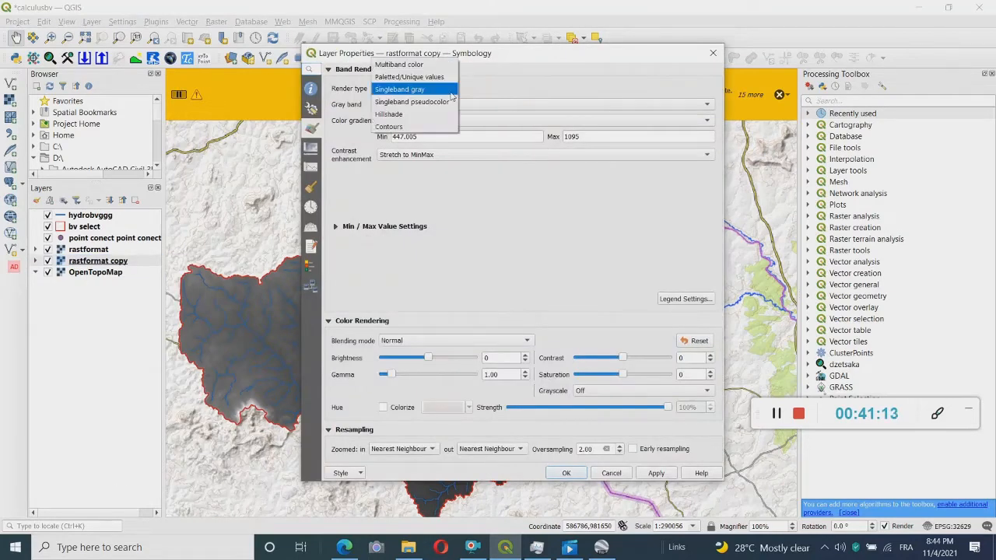
pyautogui.click(398, 116)
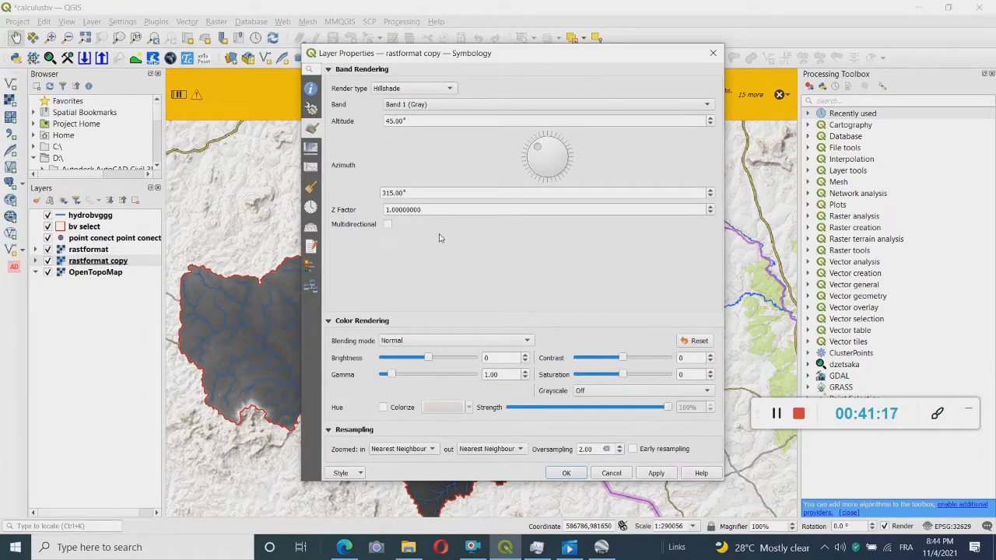
pyautogui.click(708, 209)
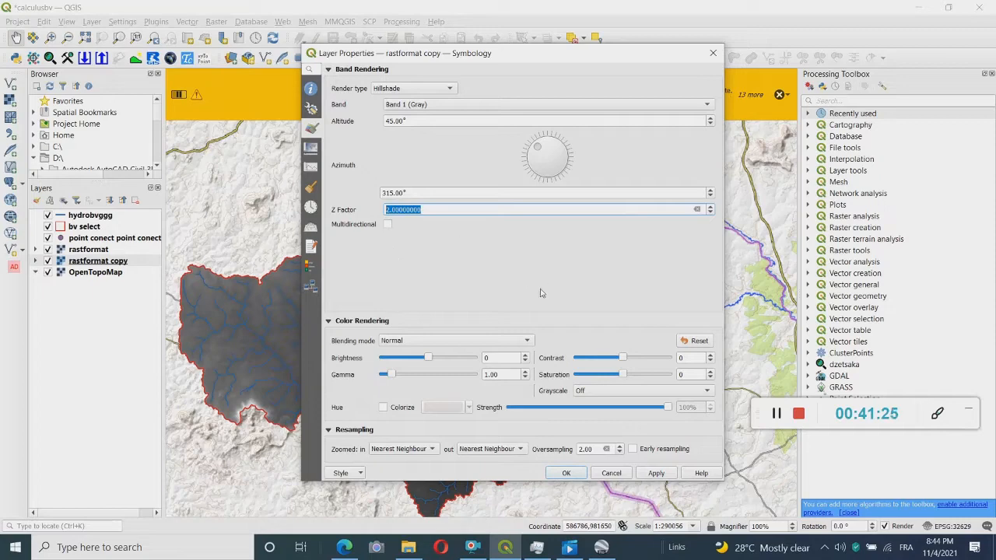
pyautogui.click(567, 473)
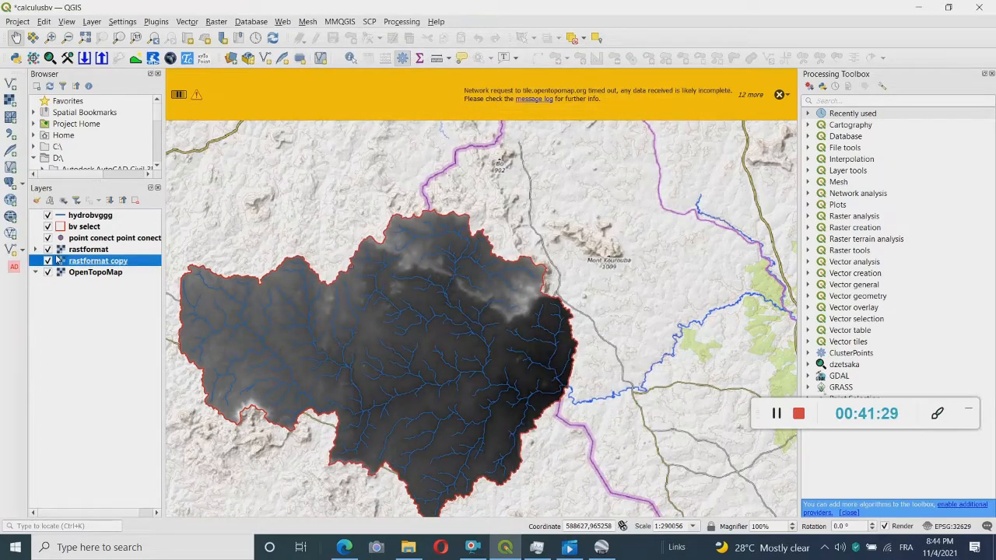
# Hide rastformat temporarily to examine the hillshaded copy with the hydrobvggg streams, and show rastformat again.
pyautogui.click(47, 250)
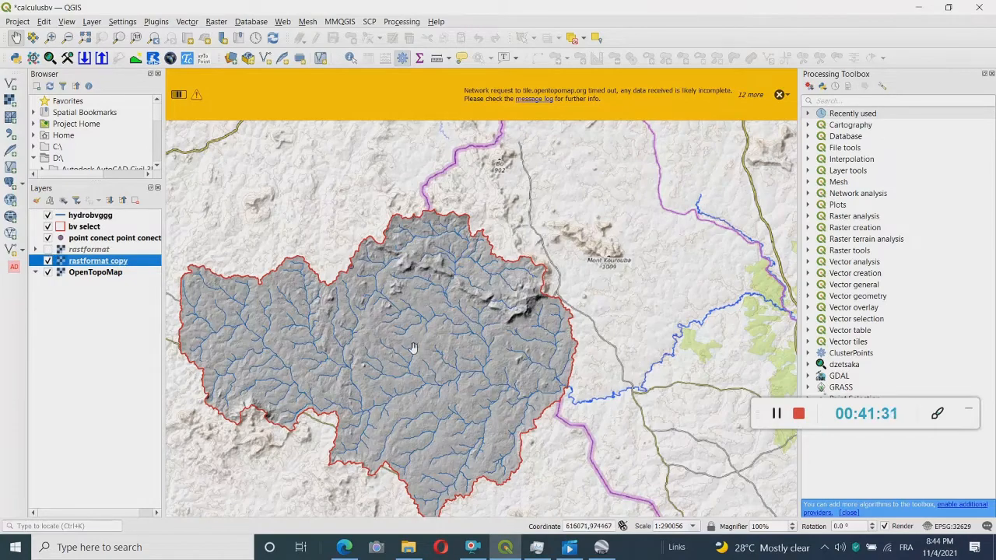
pyautogui.scroll(1, 410, 342)
pyautogui.scroll(-1, 371, 298)
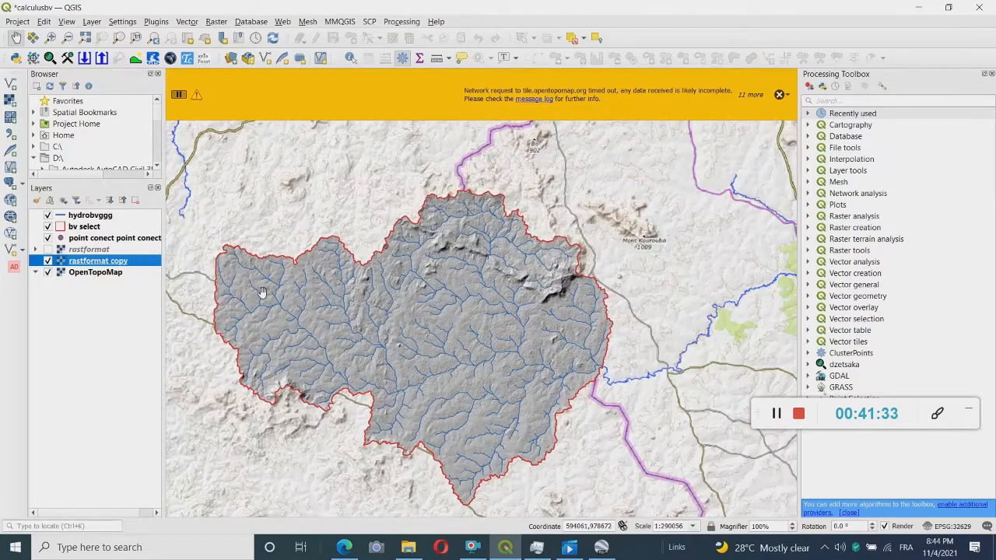
pyautogui.scroll(1, 371, 298)
pyautogui.moveTo(218, 345); pyautogui.dragTo(156, 327)
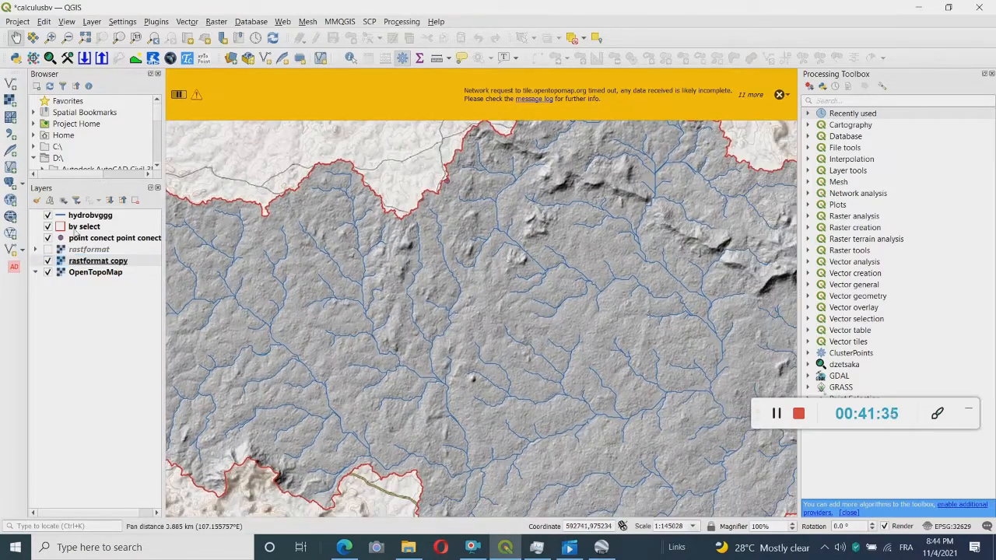
pyautogui.click(53, 258)
pyautogui.click(49, 249)
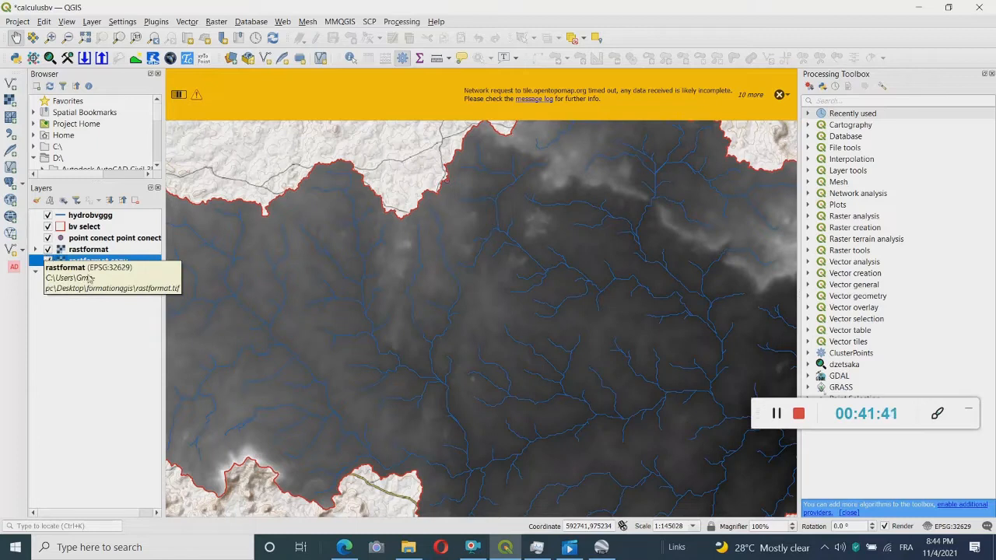
# Set the render type of the original rastformat layer to Paletted/Unique values.
pyautogui.click(89, 250)
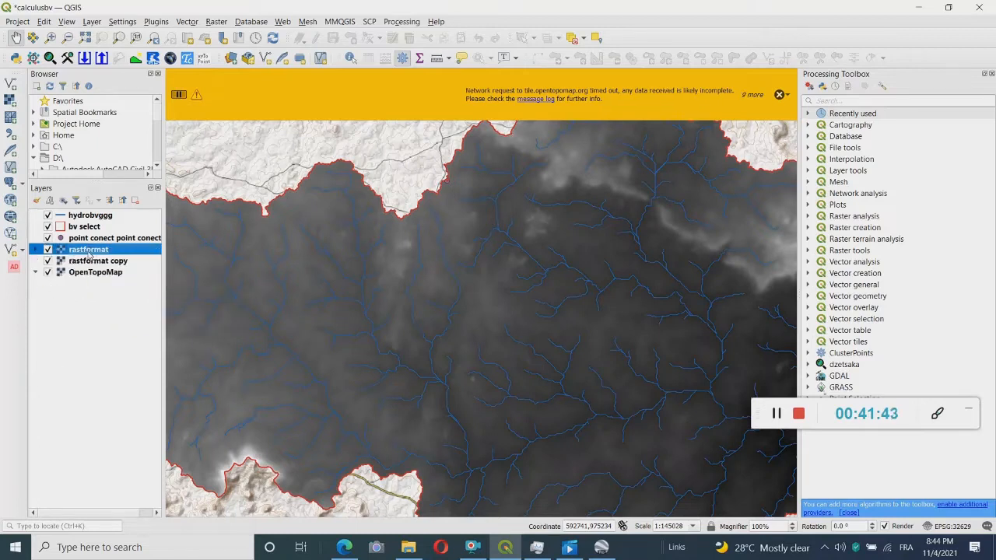
pyautogui.rightClick(89, 250)
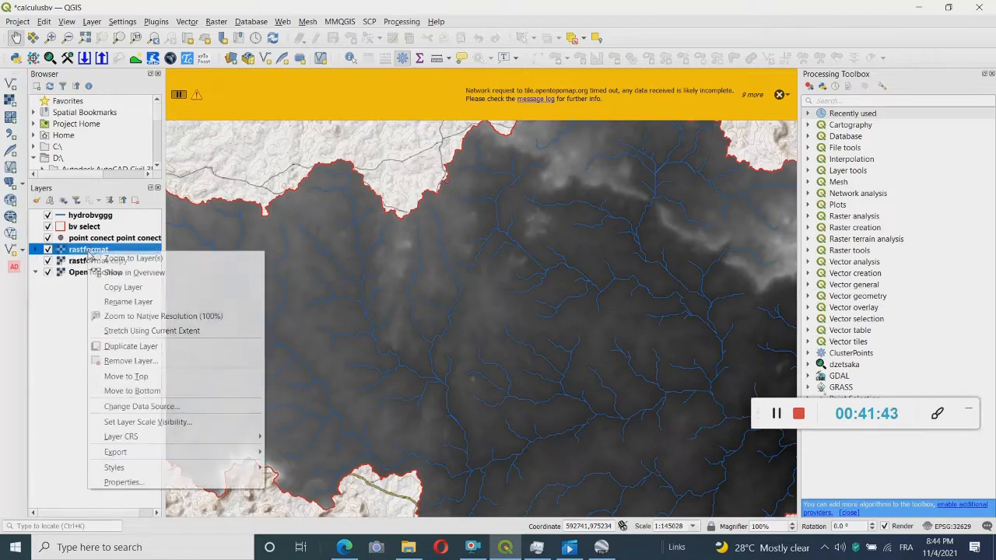
pyautogui.click(122, 483)
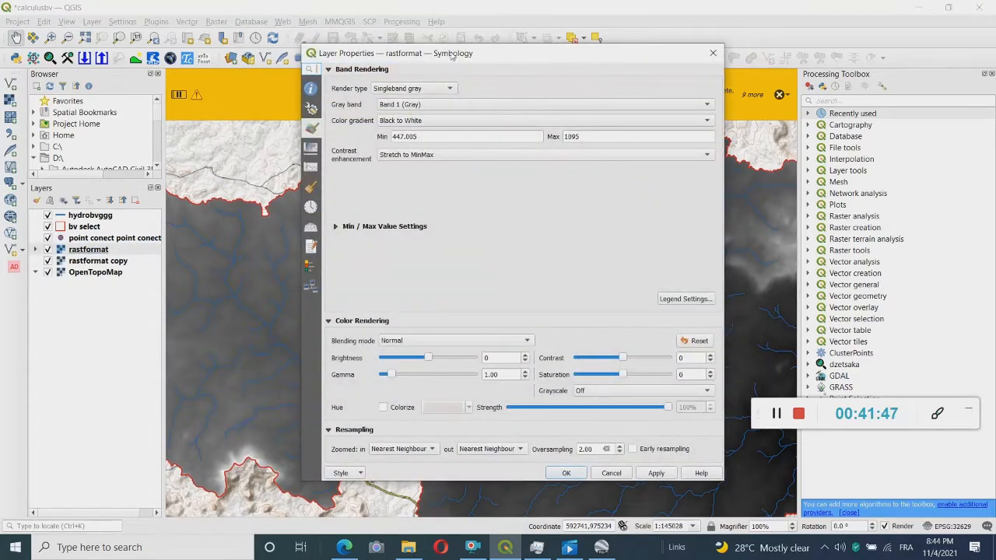
pyautogui.click(449, 91)
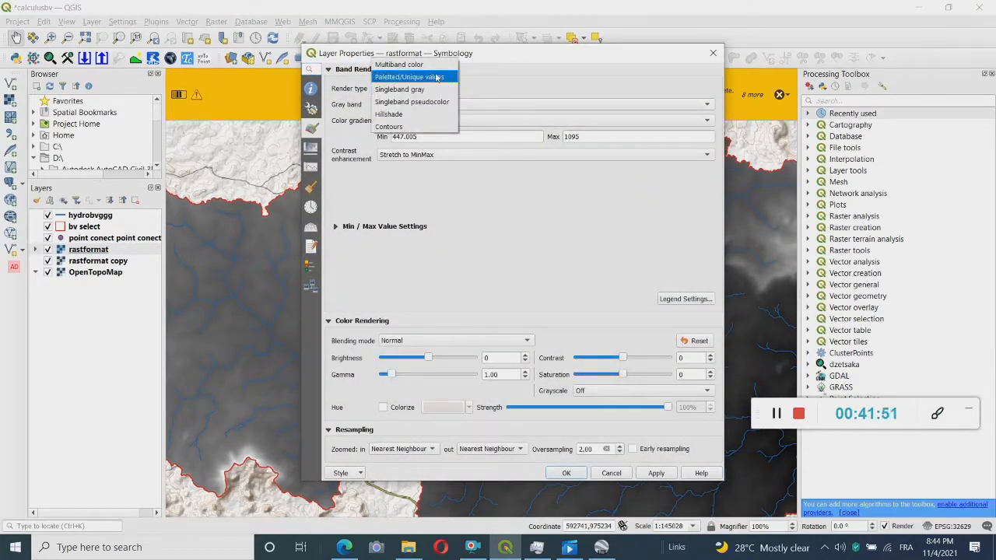
pyautogui.click(435, 77)
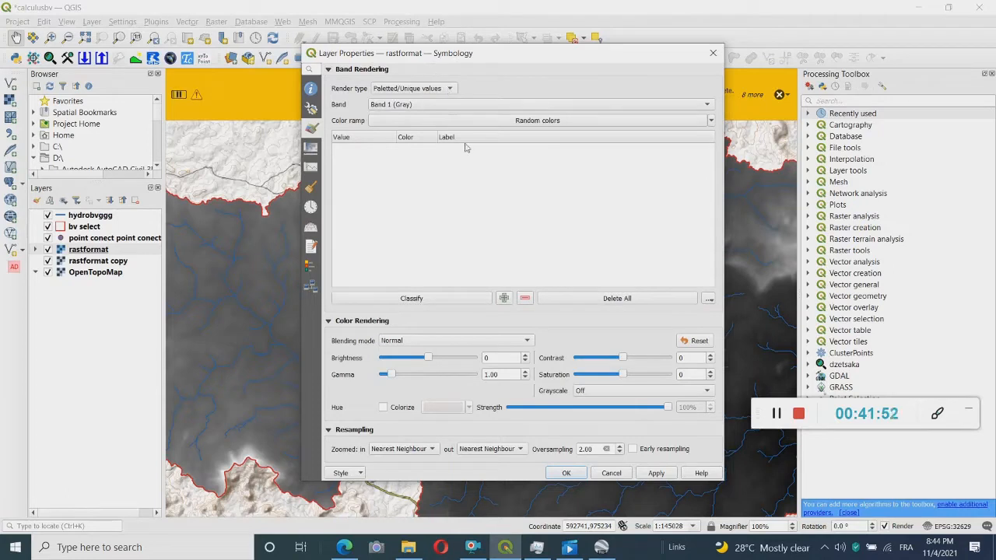
# Choose the elevation color ramp from the cpt-city Topography catalog for rastformat, then classify its values and apply the styling.
pyautogui.click(524, 127)
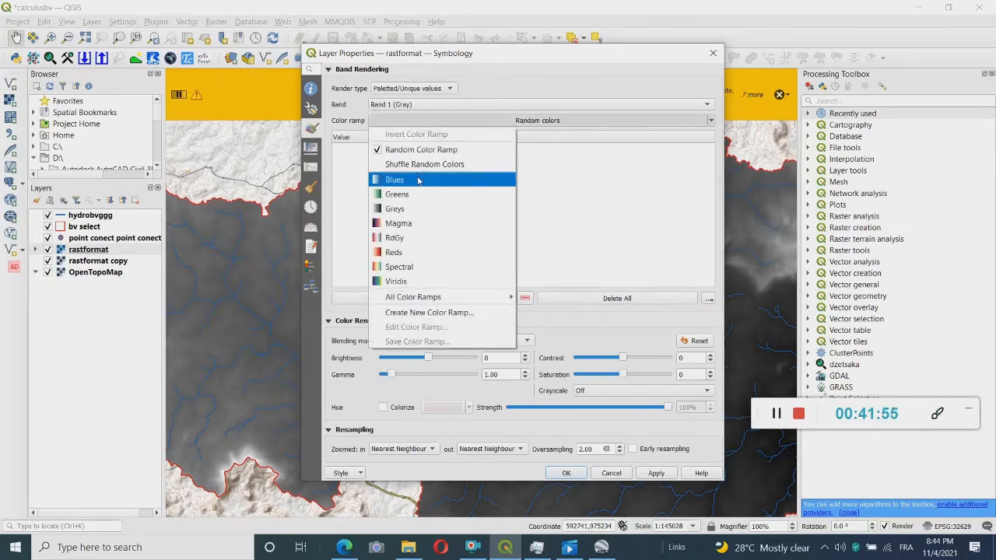
pyautogui.click(446, 315)
pyautogui.click(524, 269)
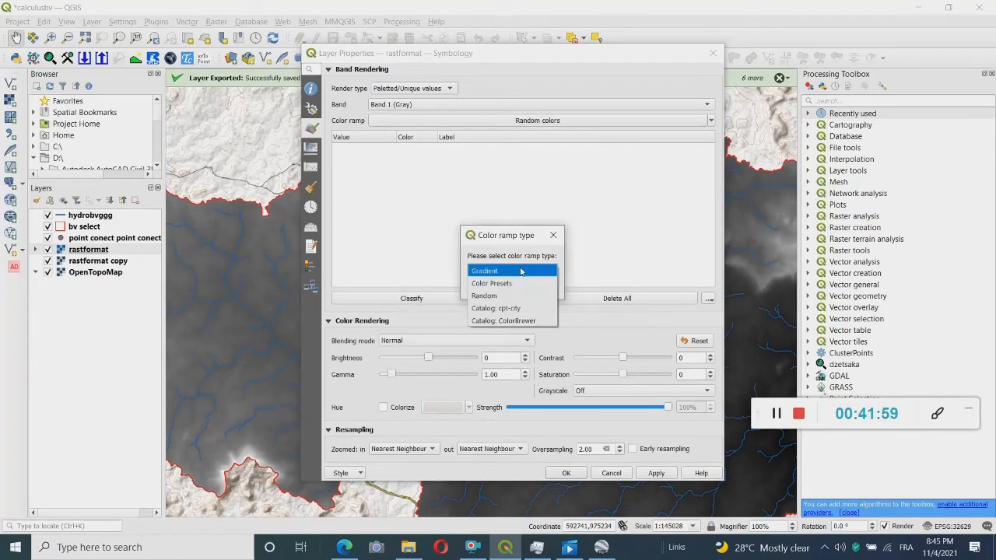
pyautogui.click(507, 308)
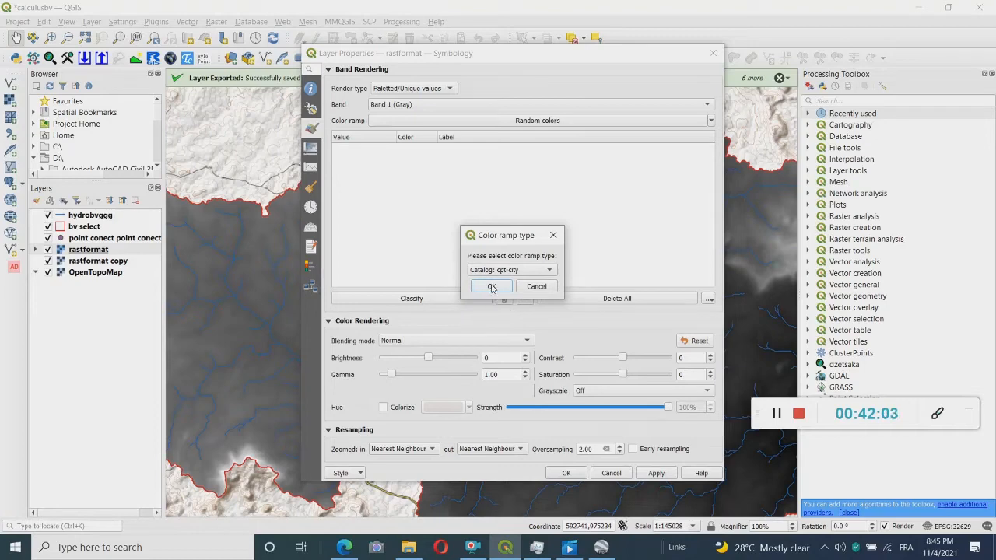
pyautogui.click(492, 288)
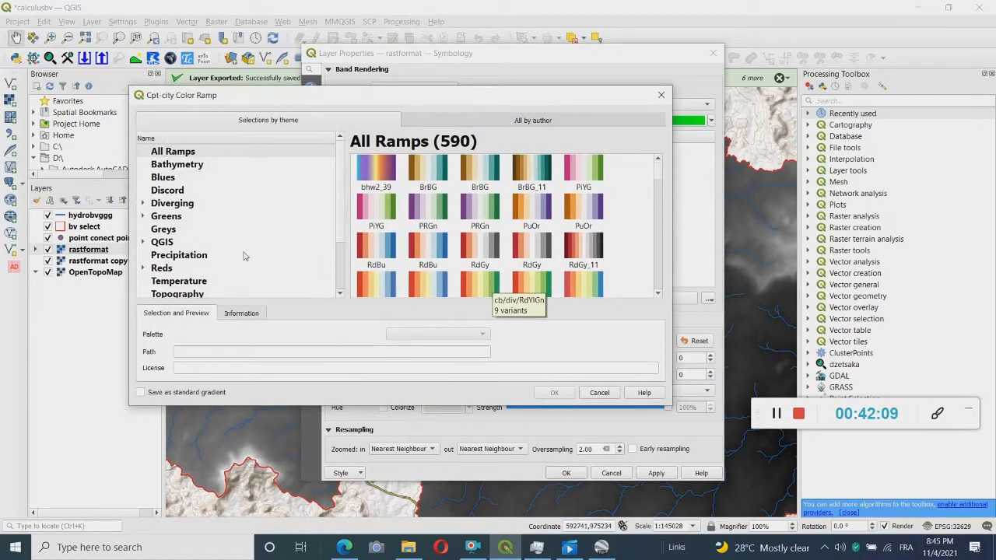
pyautogui.scroll(-1, 244, 255)
pyautogui.click(183, 257)
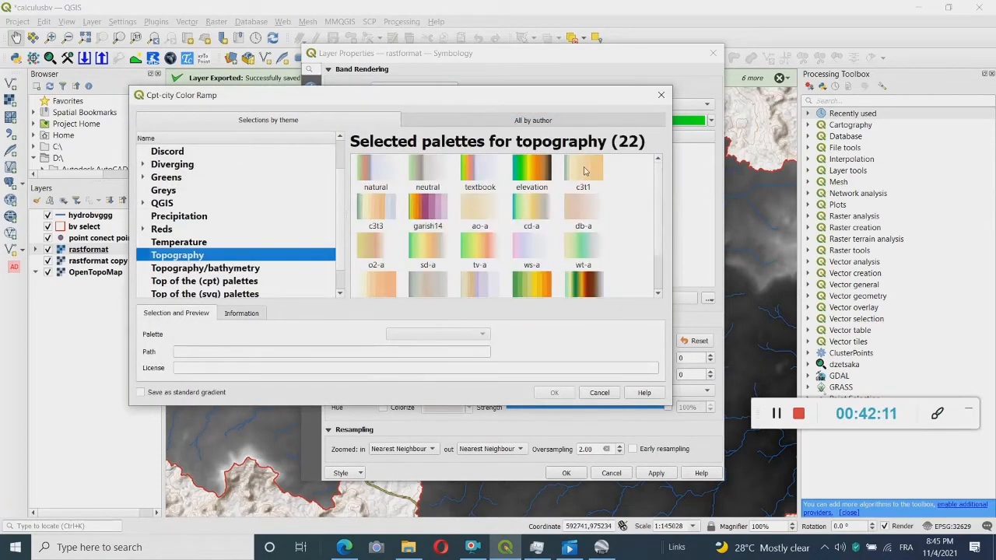
pyautogui.click(548, 167)
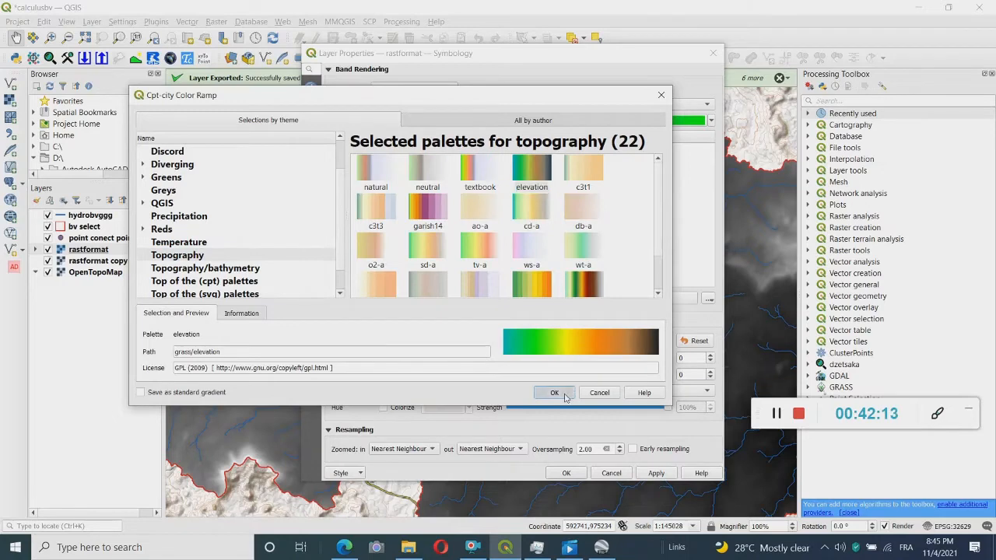
pyautogui.click(564, 395)
pyautogui.click(421, 298)
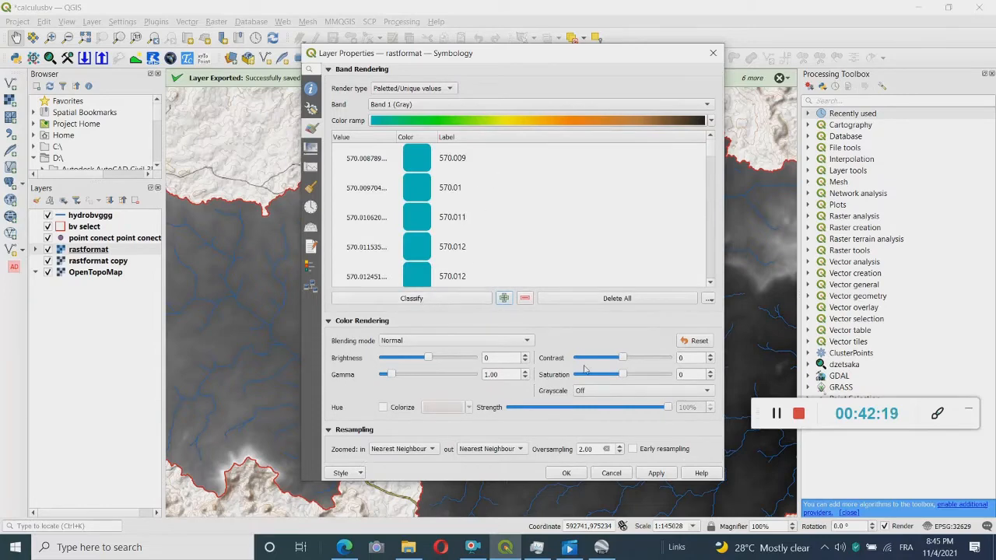
pyautogui.click(658, 473)
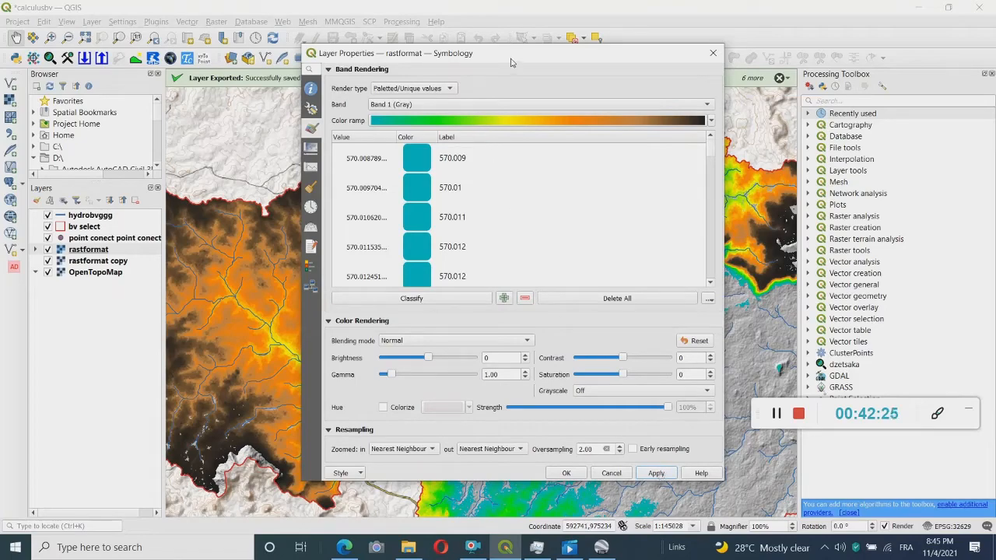
# Set the blending mode of rastformat to Multiply so its colors combine with the hillshade, and accept the symbology.
pyautogui.moveTo(530, 56)
pyautogui.mouseDown()
pyautogui.moveTo(271, 49)
pyautogui.moveTo(519, 52)
pyautogui.mouseUp()
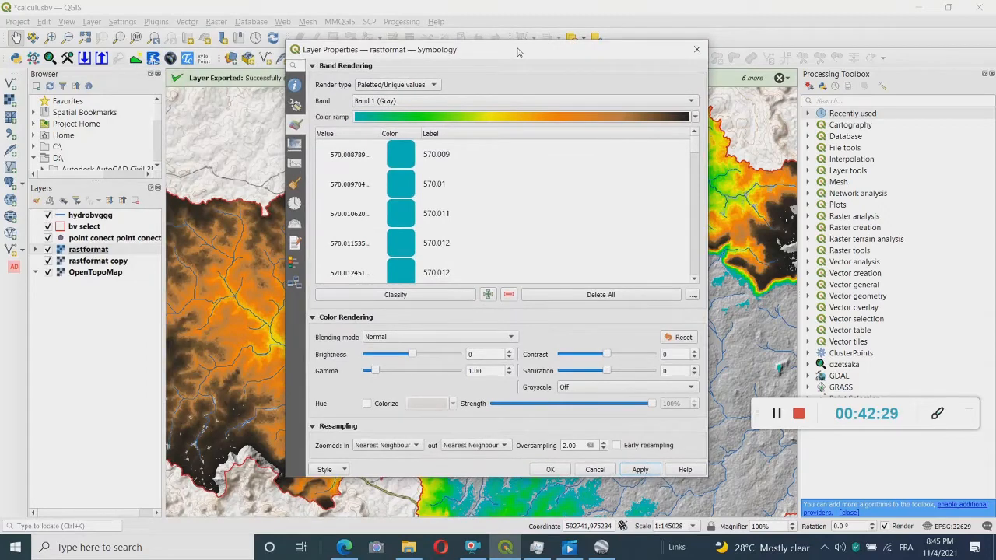
pyautogui.click(297, 144)
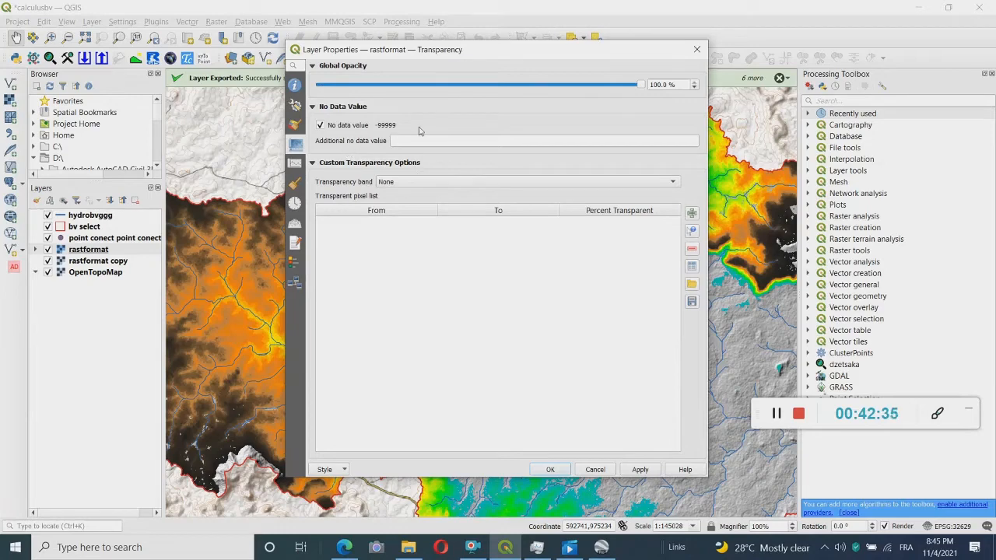
pyautogui.click(296, 126)
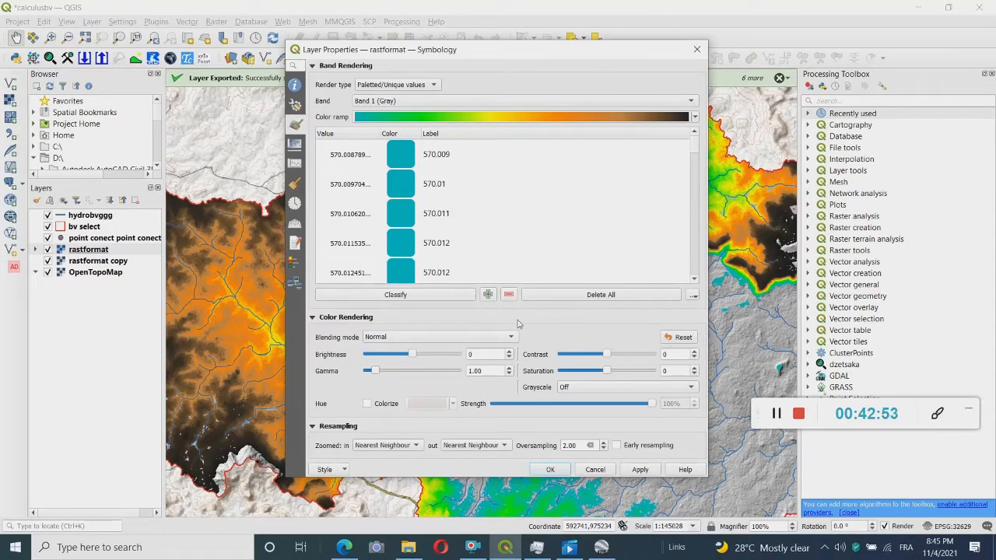
pyautogui.click(508, 343)
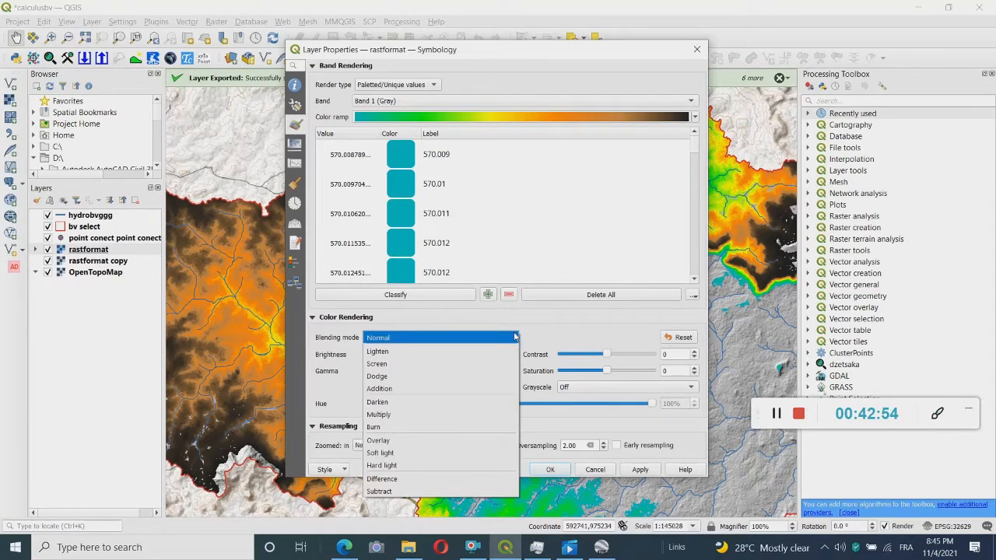
pyautogui.click(393, 414)
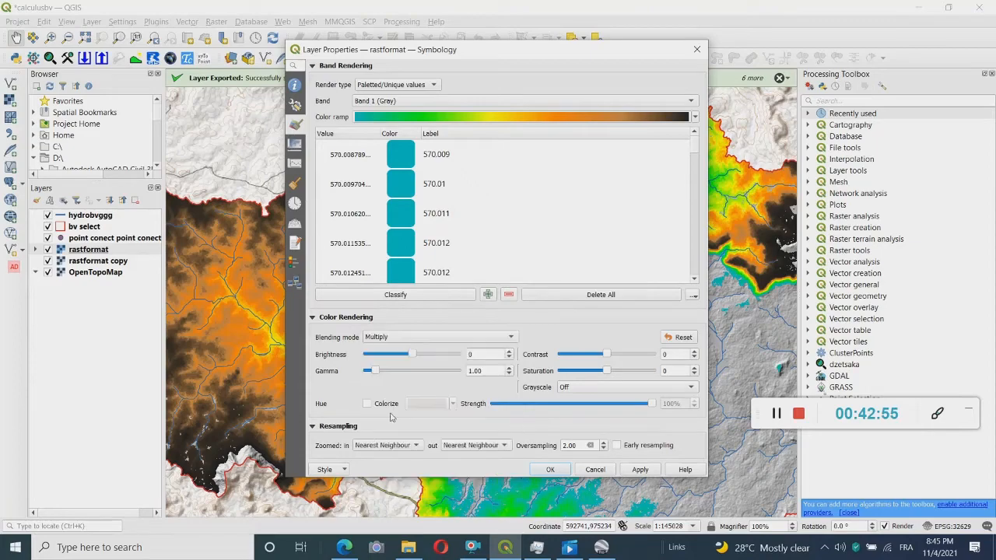
pyautogui.click(640, 469)
pyautogui.click(550, 470)
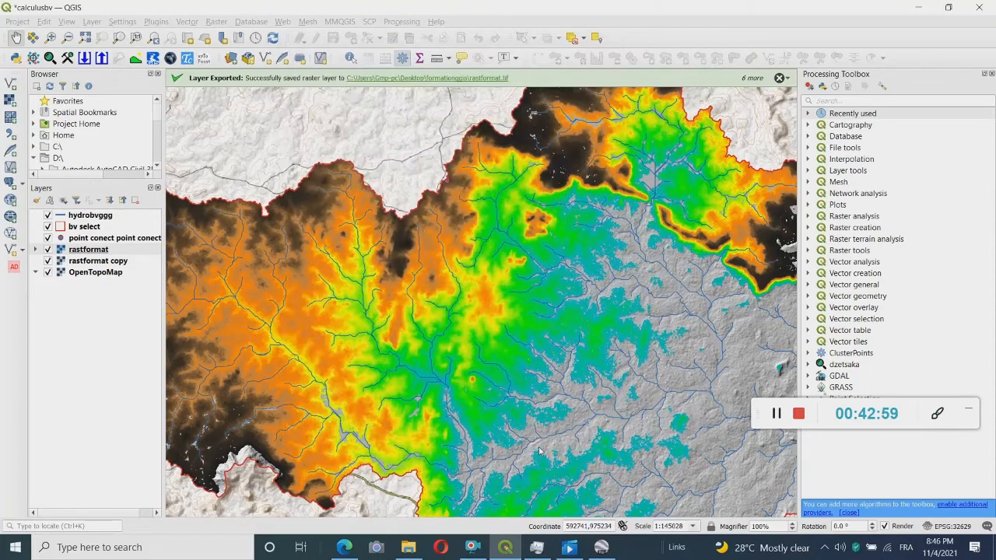
# Examine the colored relief and streams across the bv select watershed, both as a whole and up close.
pyautogui.scroll(-3, 439, 298)
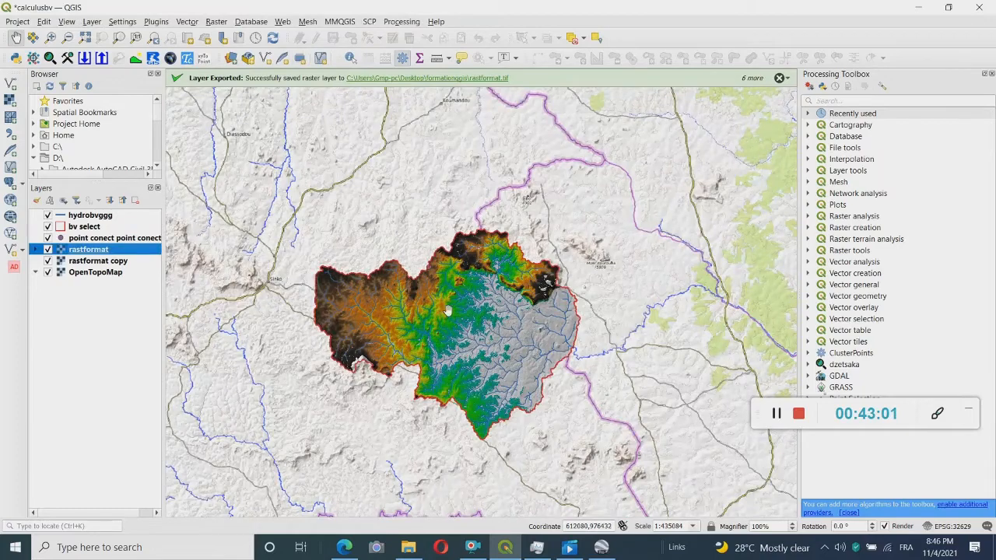
pyautogui.scroll(5, 445, 311)
pyautogui.scroll(-3, 441, 317)
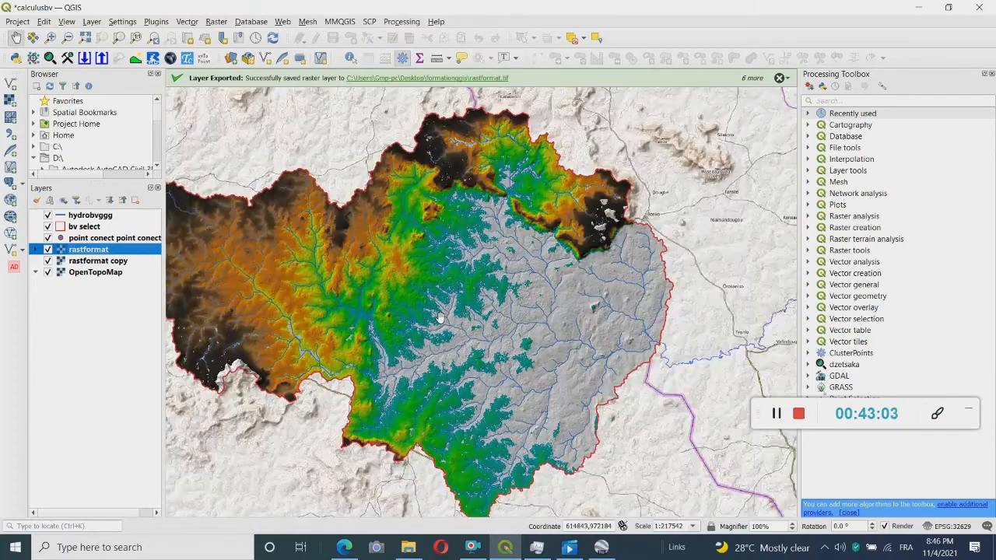
pyautogui.scroll(1, 300, 329)
pyautogui.scroll(-2, 275, 302)
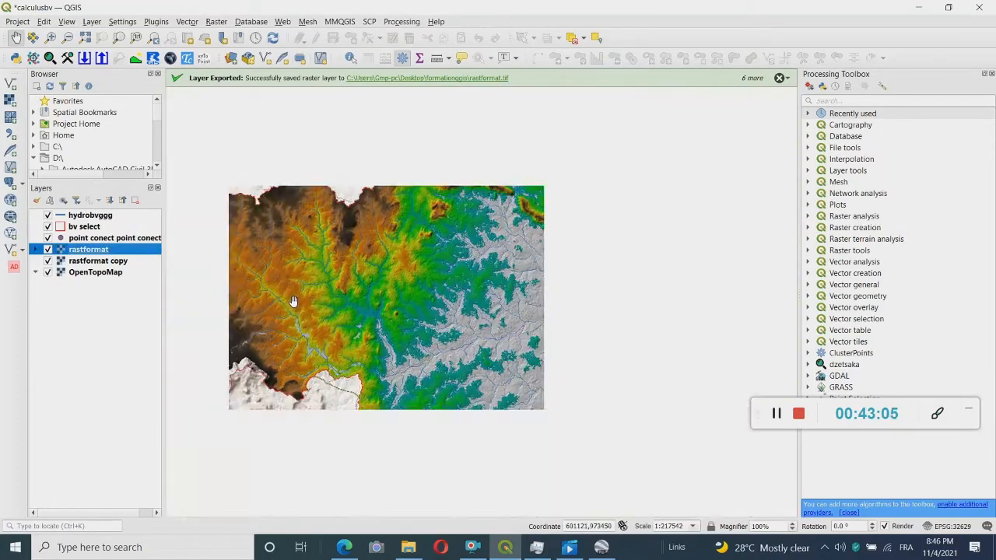
pyautogui.scroll(1, 339, 298)
pyautogui.scroll(1, 466, 289)
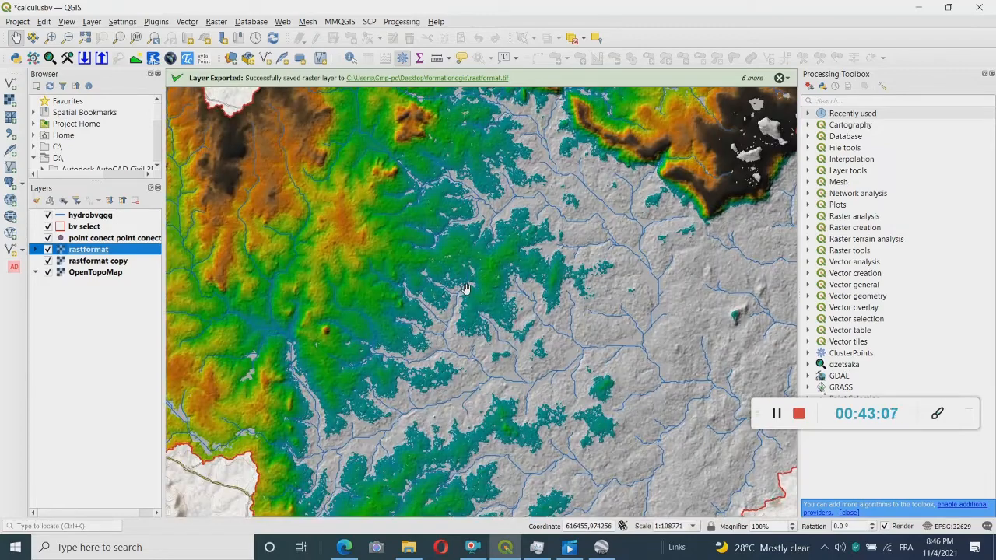
pyautogui.scroll(-1, 470, 286)
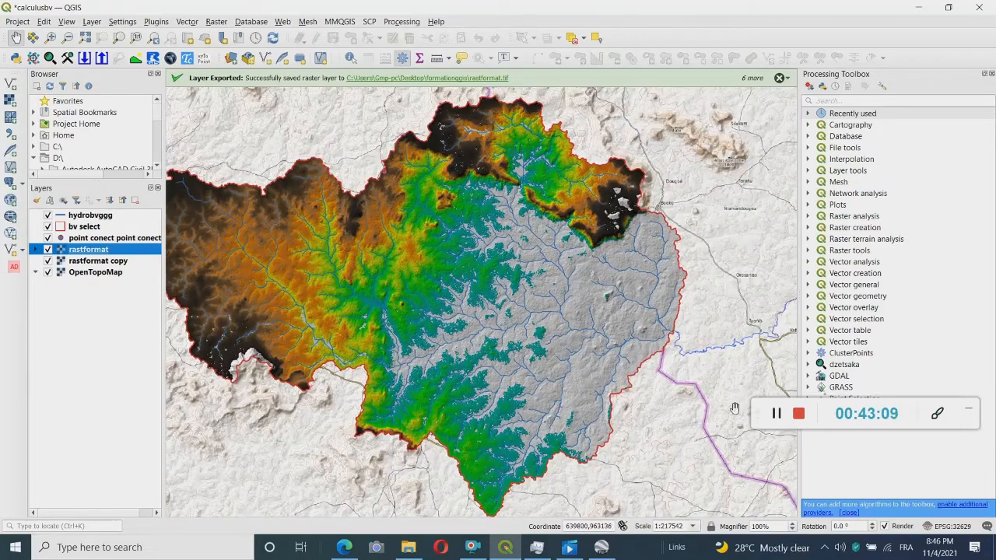
pyautogui.click(777, 413)
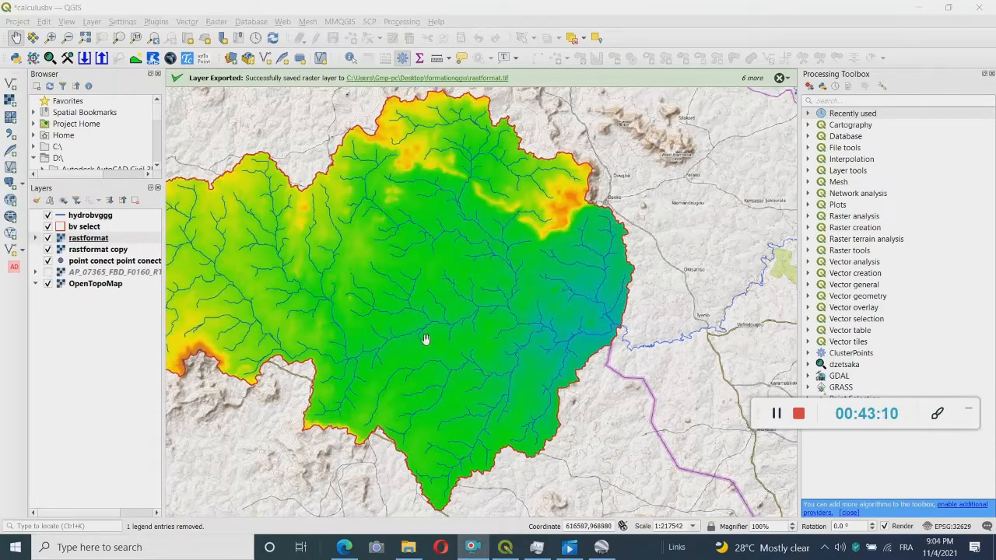
# Set the blending mode of the rastformat layer to Multiply, then apply and accept the symbology.
pyautogui.rightClick(101, 238)
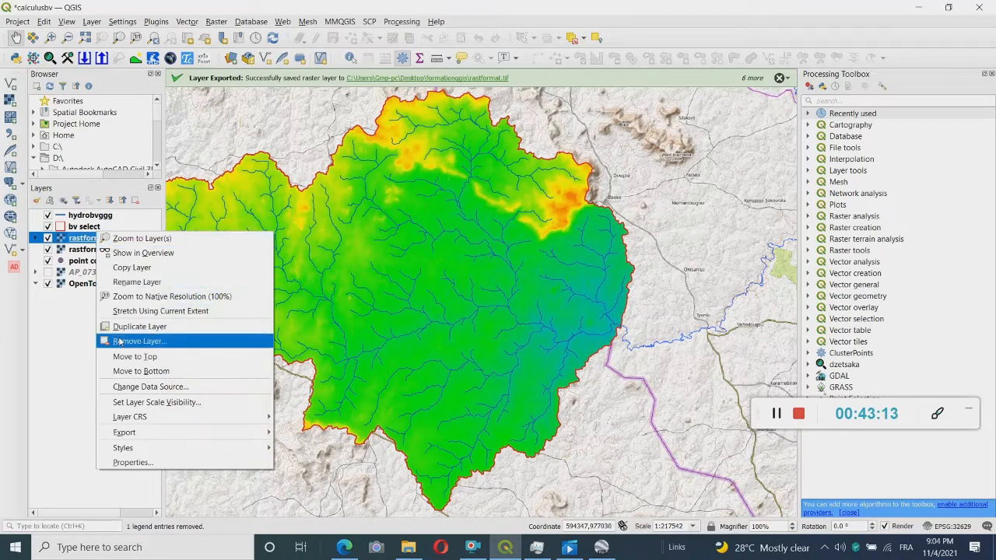
pyautogui.click(151, 462)
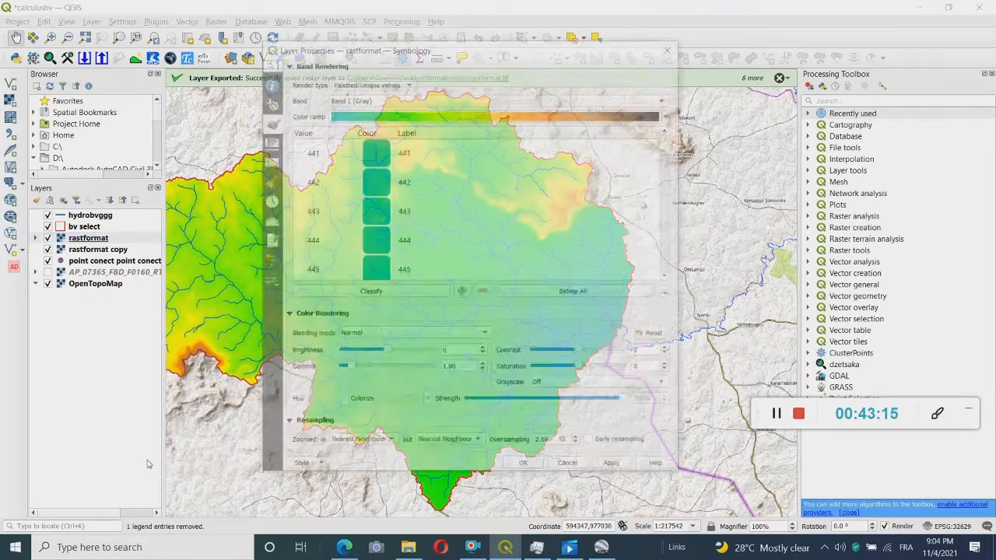
pyautogui.click(412, 334)
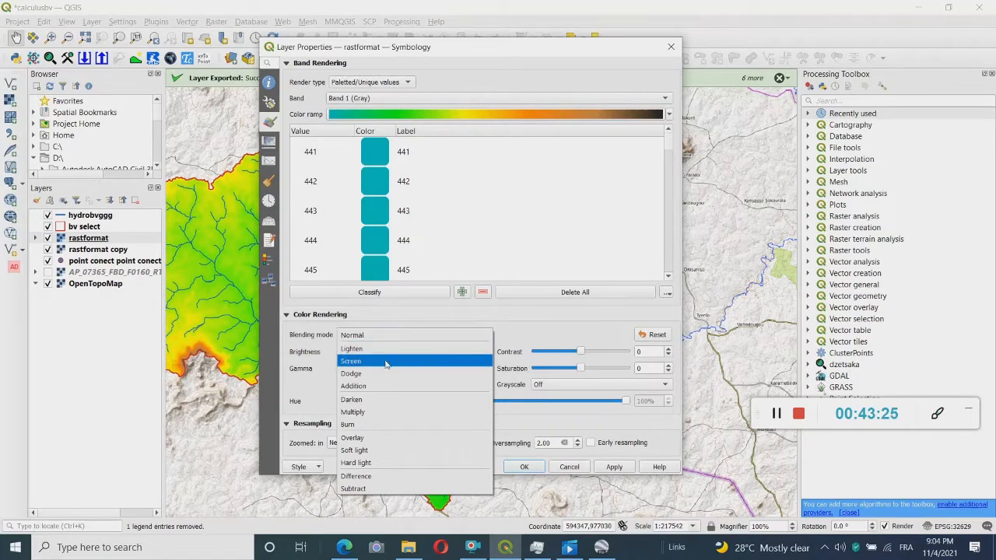
pyautogui.click(352, 414)
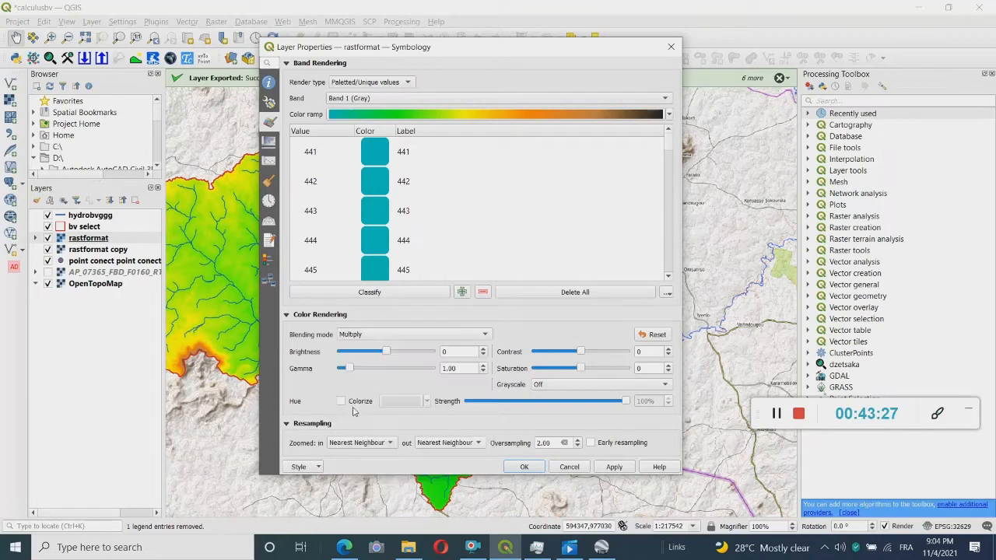
pyautogui.click(614, 468)
pyautogui.click(524, 467)
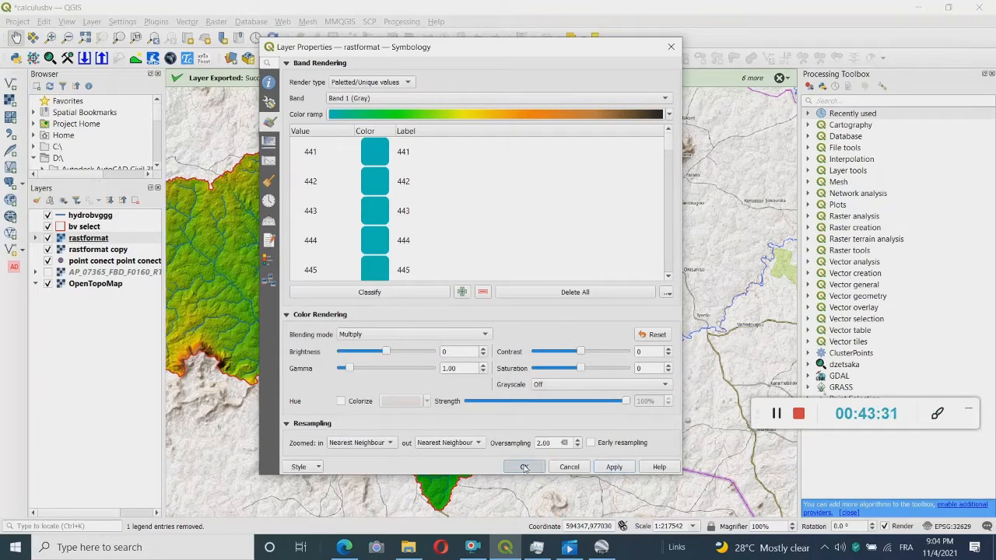
# Examine how the rastformat colors blend with the hillshade across the watershed, both as a whole and up close.
pyautogui.moveTo(315, 289); pyautogui.dragTo(374, 294)
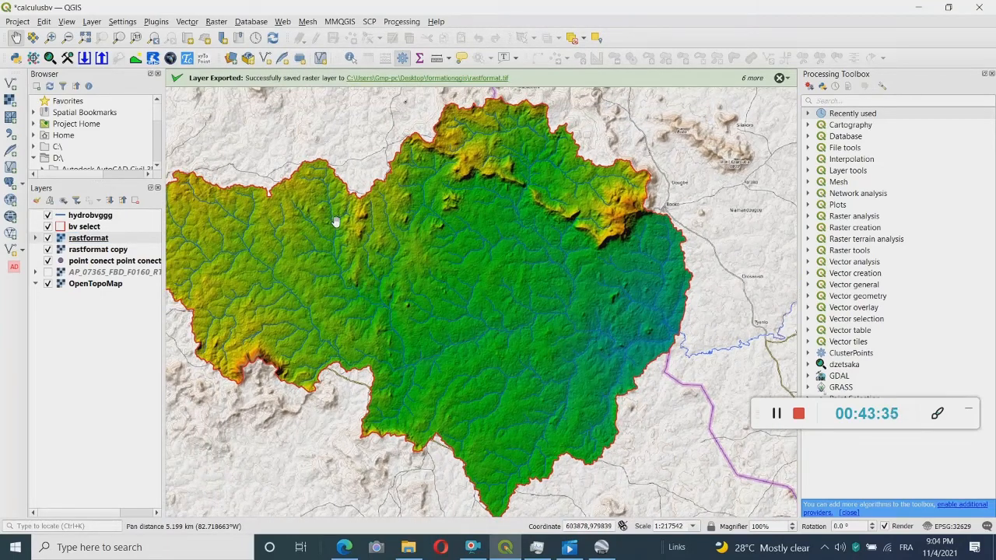
pyautogui.scroll(1, 332, 222)
pyautogui.scroll(-1, 333, 221)
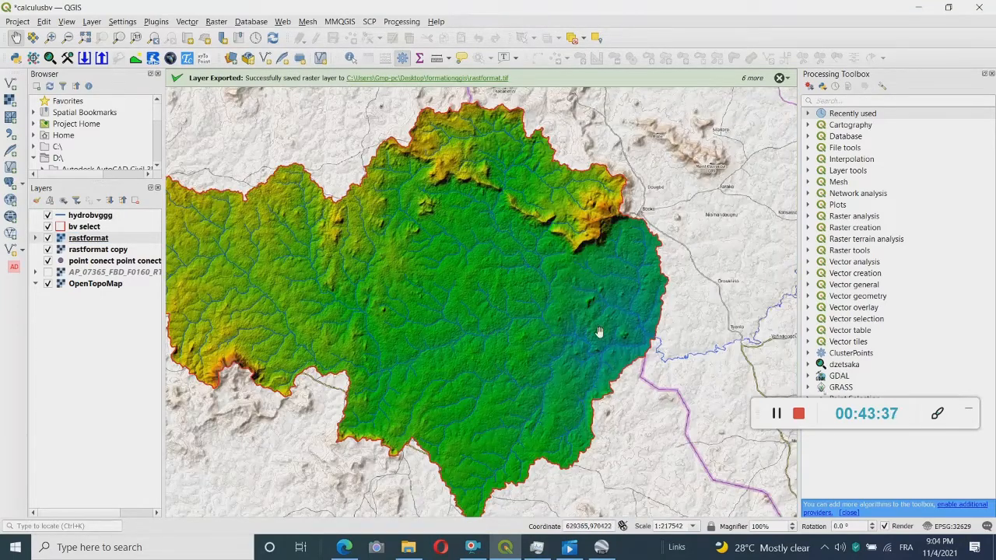
pyautogui.scroll(1, 596, 328)
pyautogui.scroll(-2, 602, 319)
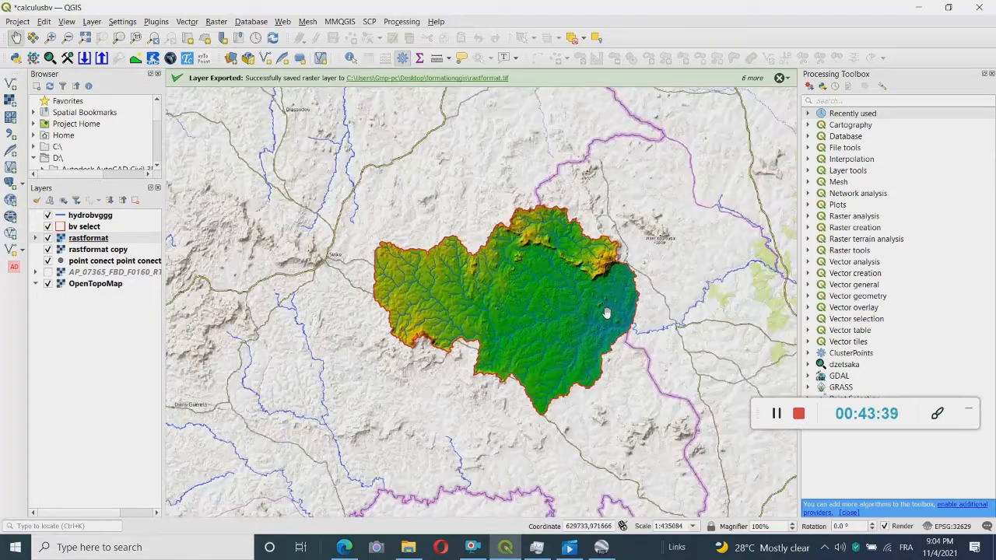
pyautogui.scroll(1, 438, 263)
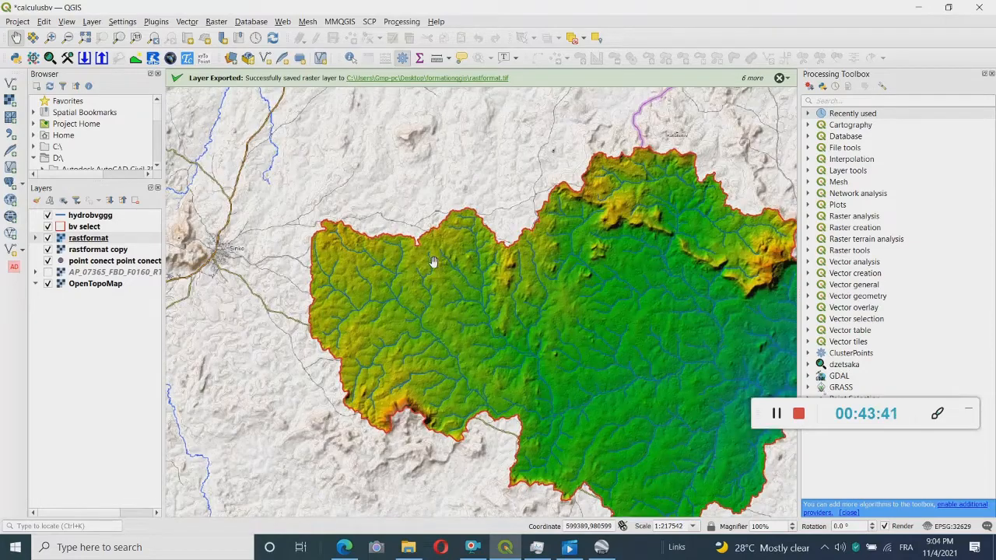
pyautogui.scroll(-1, 386, 245)
pyautogui.moveTo(535, 318); pyautogui.dragTo(515, 307)
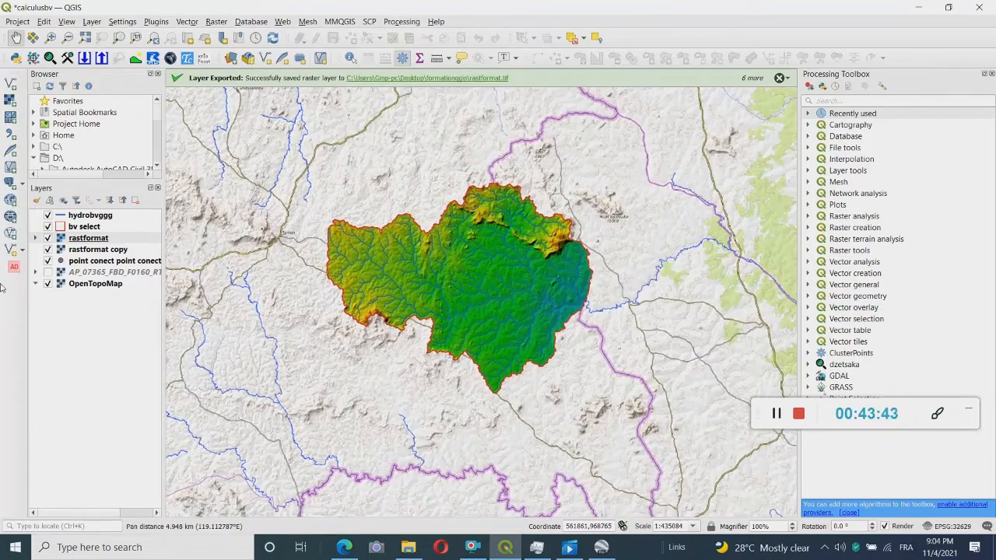
# Recolor the hydrobvggg stream lines to a light cyan so they stand out against the colored relief.
pyautogui.click(93, 216)
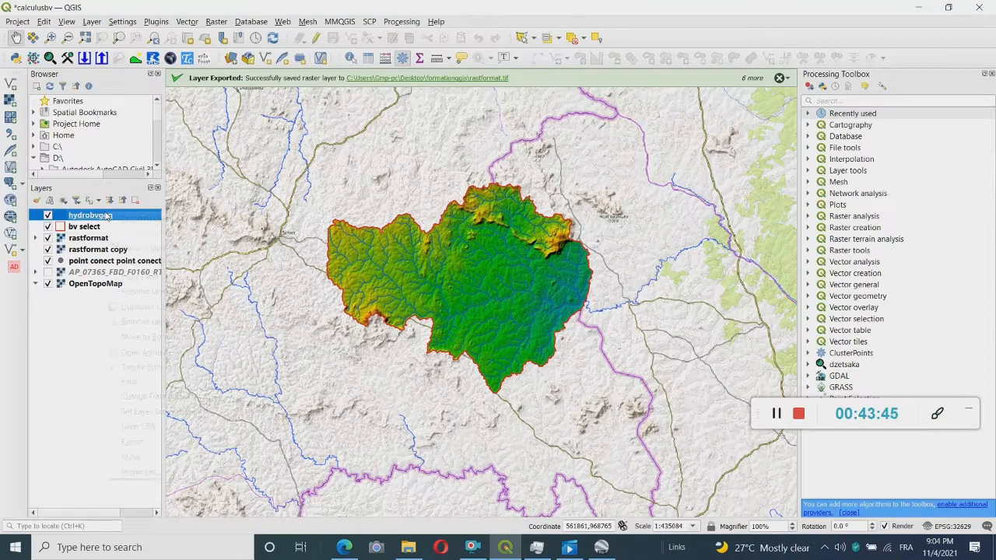
pyautogui.rightClick(105, 216)
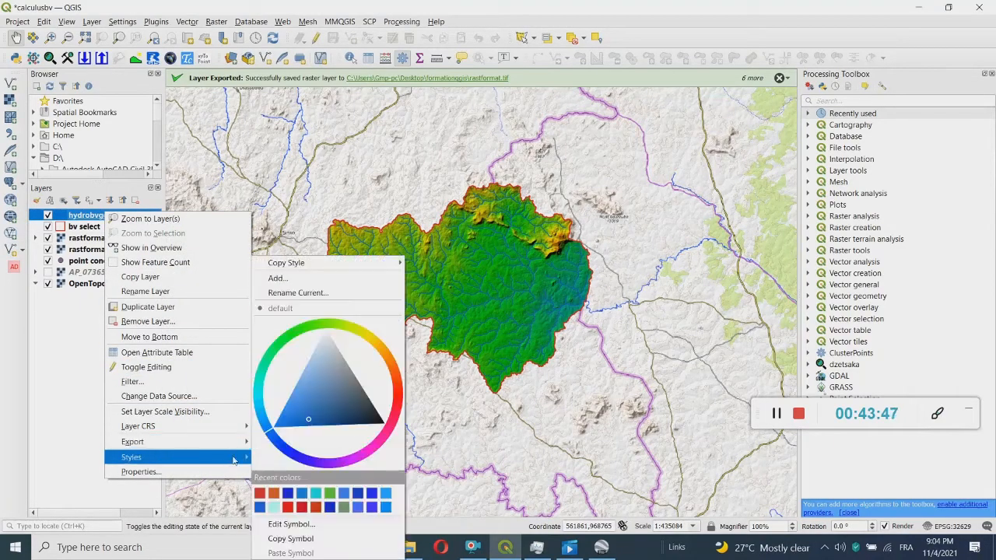
pyautogui.click(259, 397)
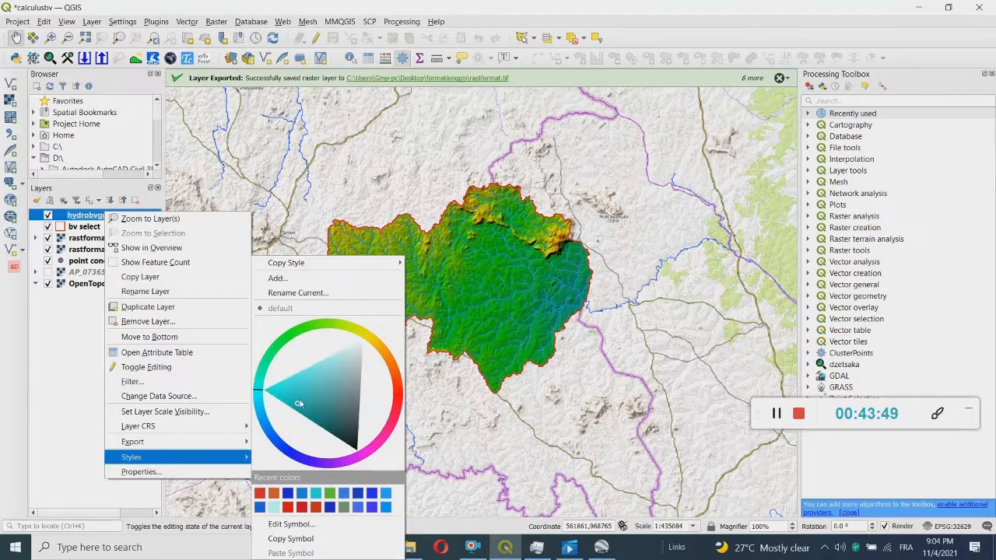
pyautogui.click(283, 386)
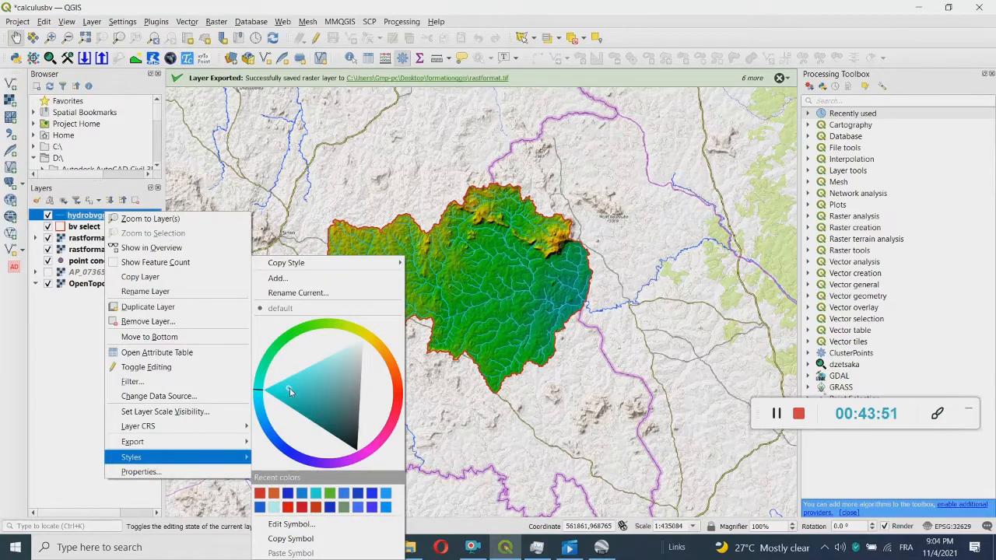
pyautogui.click(476, 247)
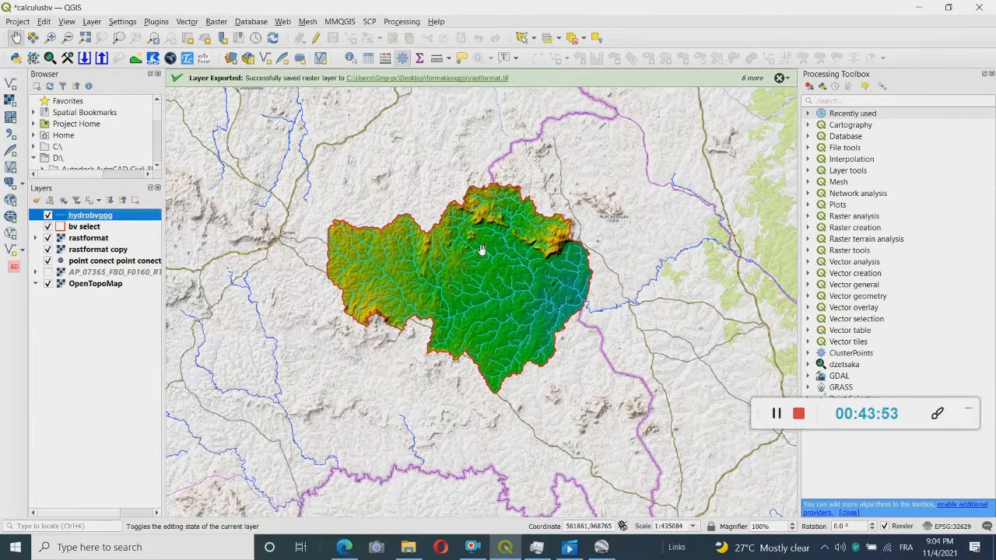
# Examine the recolored drainage network over the shaded relief at both the whole-watershed and closer scales.
pyautogui.scroll(1, 448, 292)
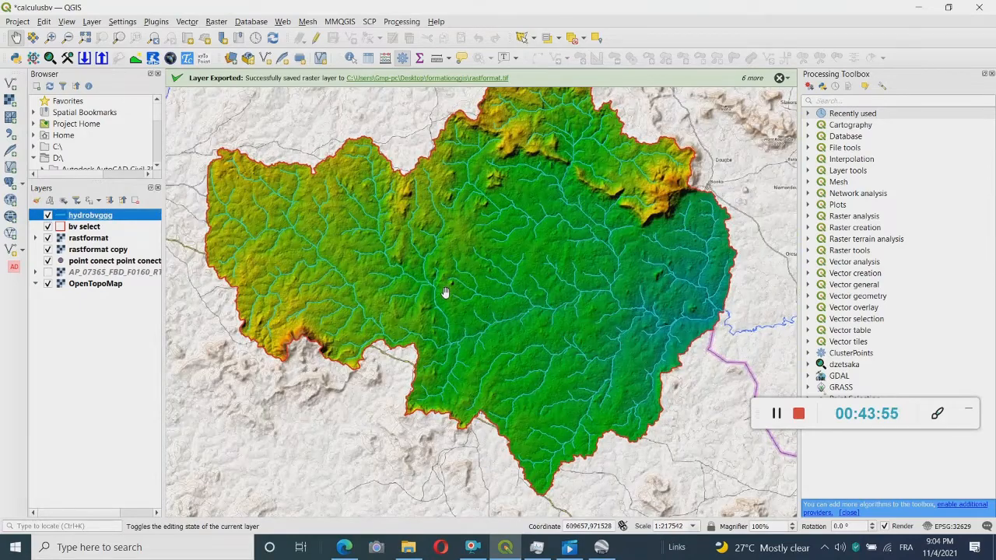
pyautogui.scroll(-1, 345, 260)
pyautogui.scroll(1, 521, 214)
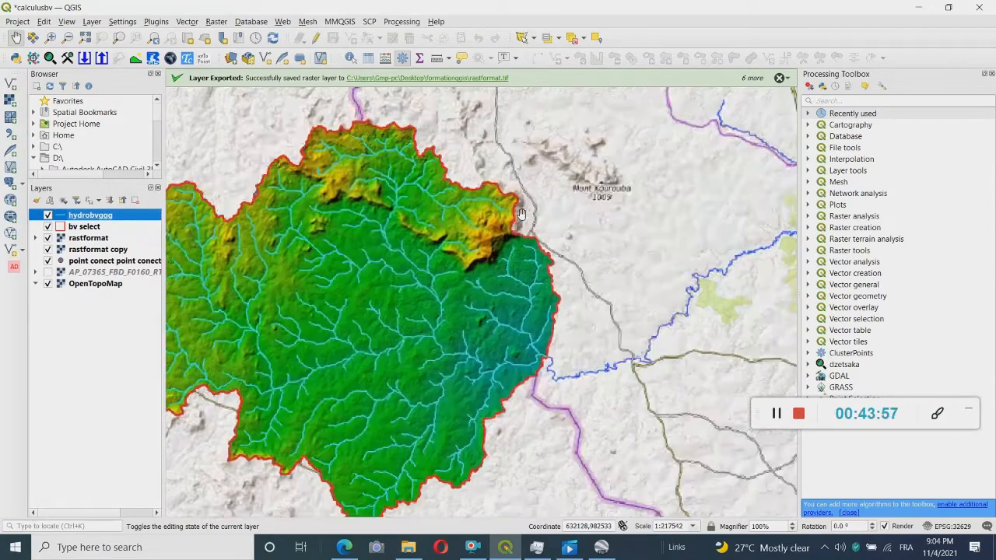
pyautogui.scroll(-1, 439, 229)
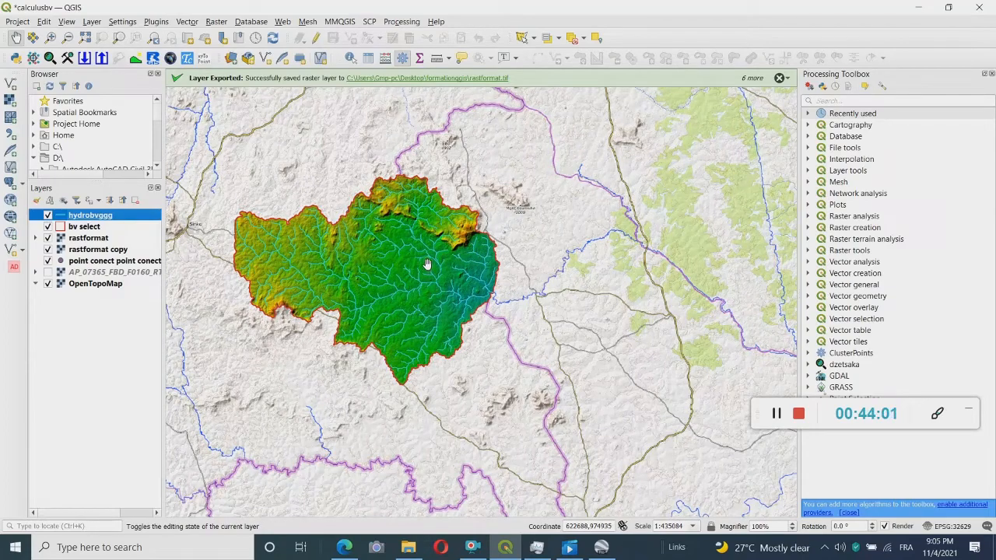
pyautogui.scroll(1, 371, 251)
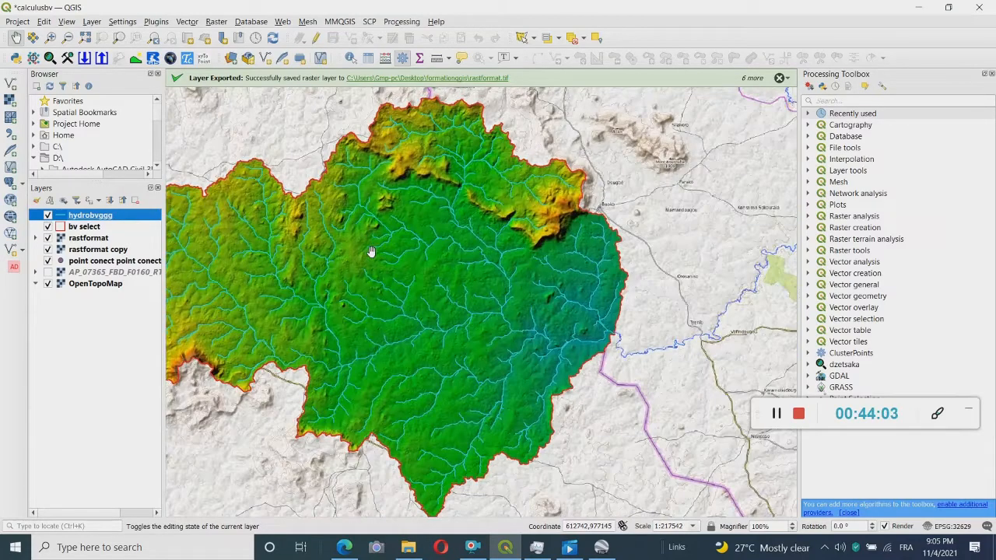
pyautogui.scroll(-1, 338, 260)
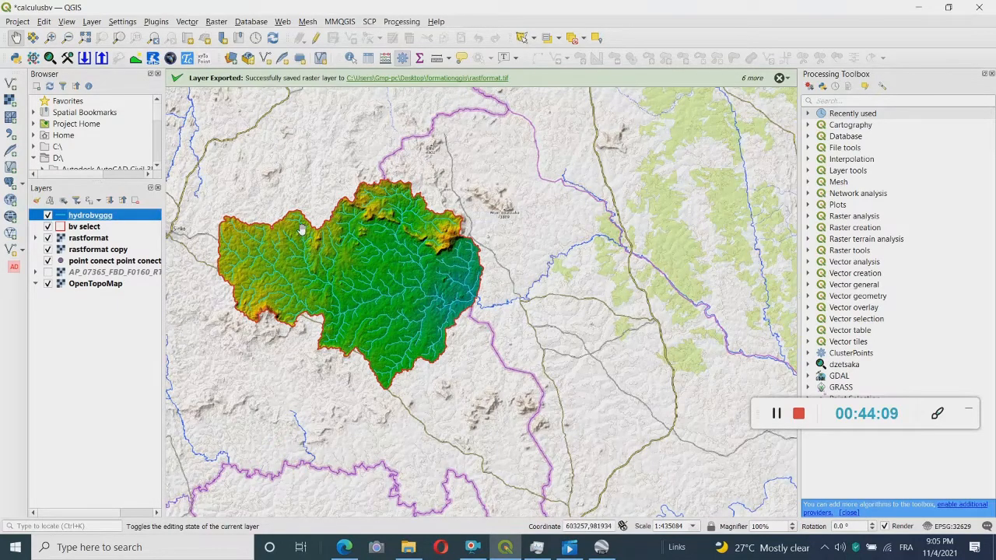
pyautogui.scroll(1, 298, 261)
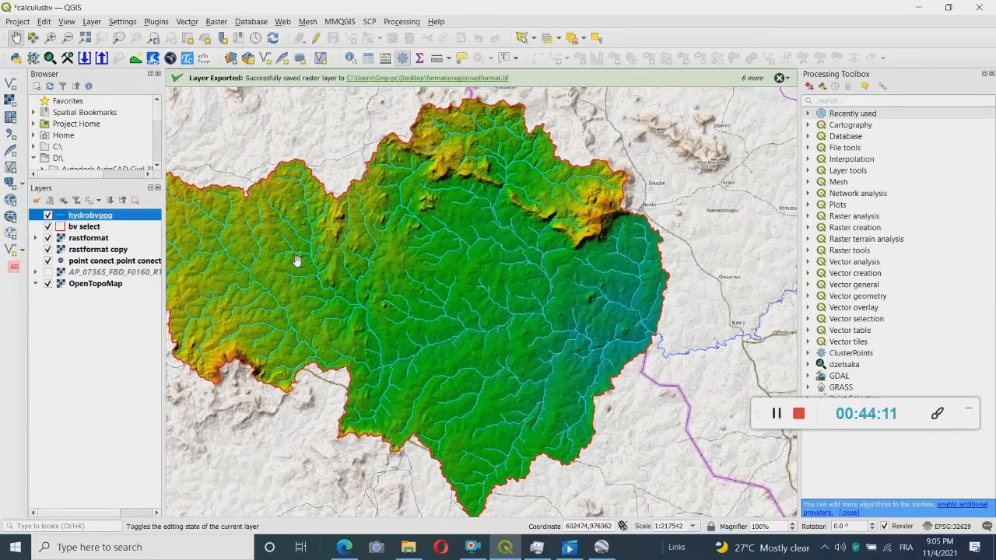
pyautogui.scroll(-1, 296, 261)
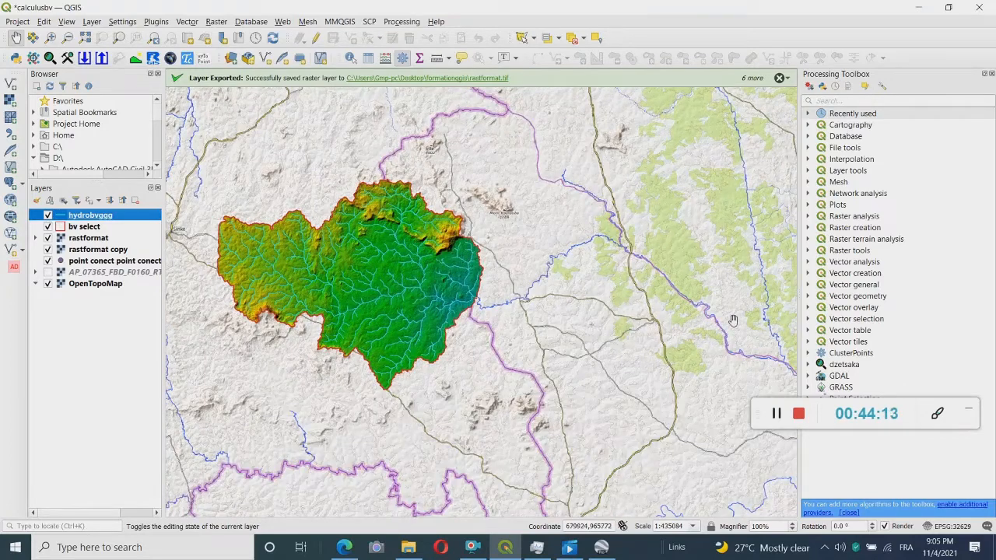